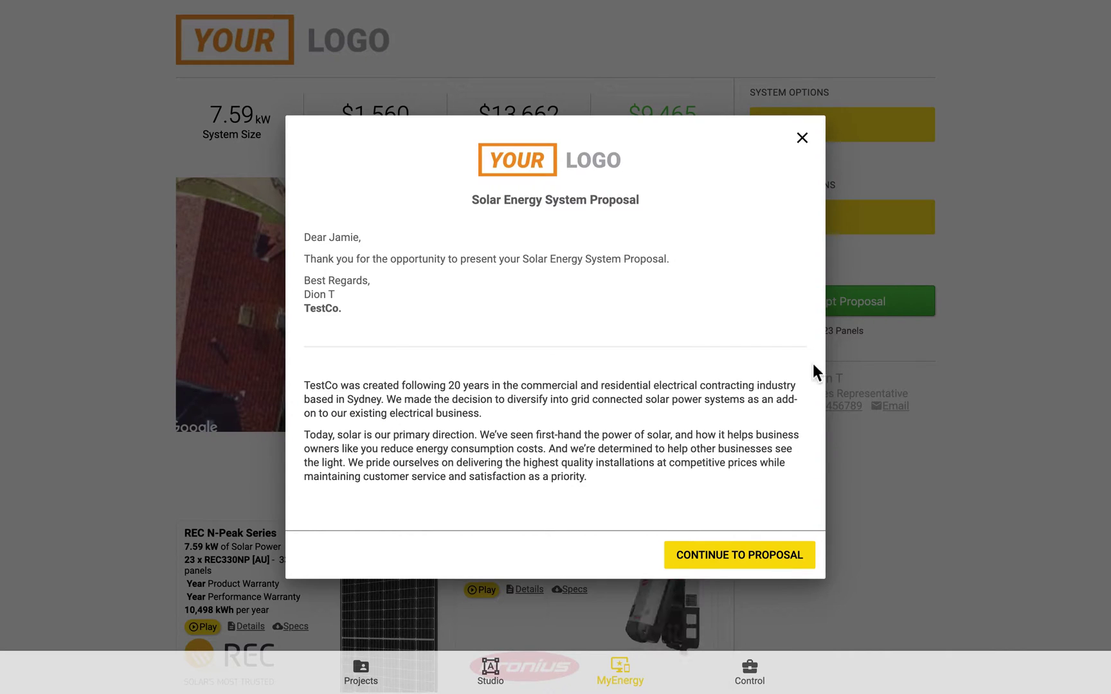
Dismiss the cover message to reveal the full 7.59 kW, 23-panel system proposal.
{"action": "left_click", "coordinate": [724, 558]}
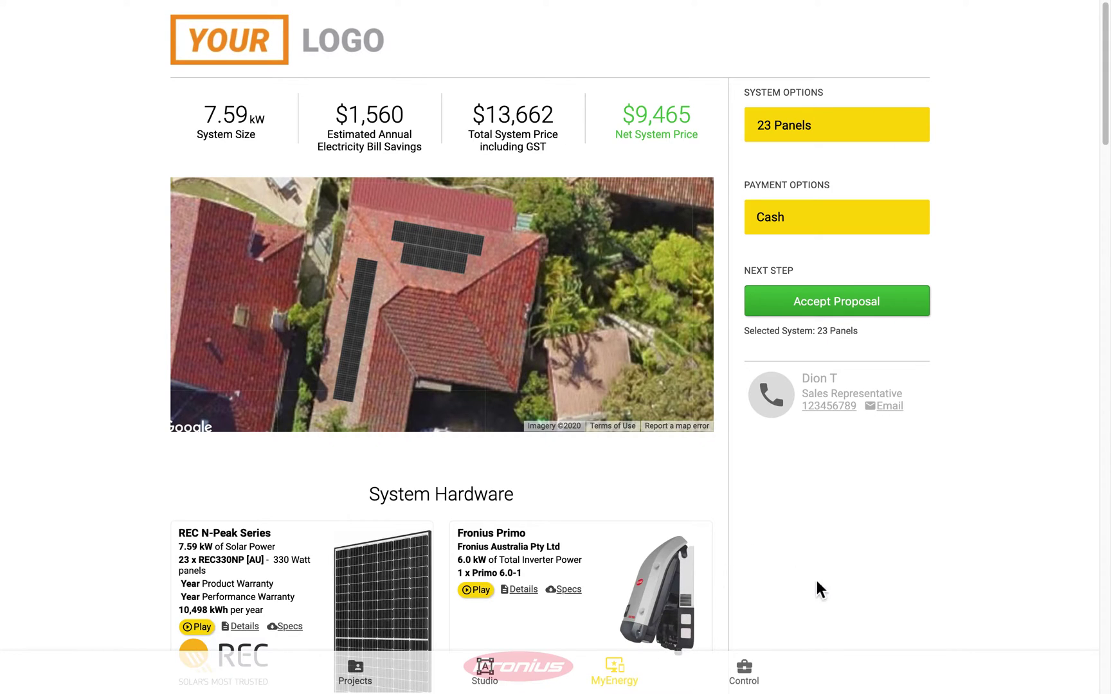
Scroll through the proposal ($13,662 total, $9,465 net, $24,130 savings) and back to the top.
{"action": "scroll", "coordinate": [815, 577], "scroll_direction": "down", "scroll_amount": 15}
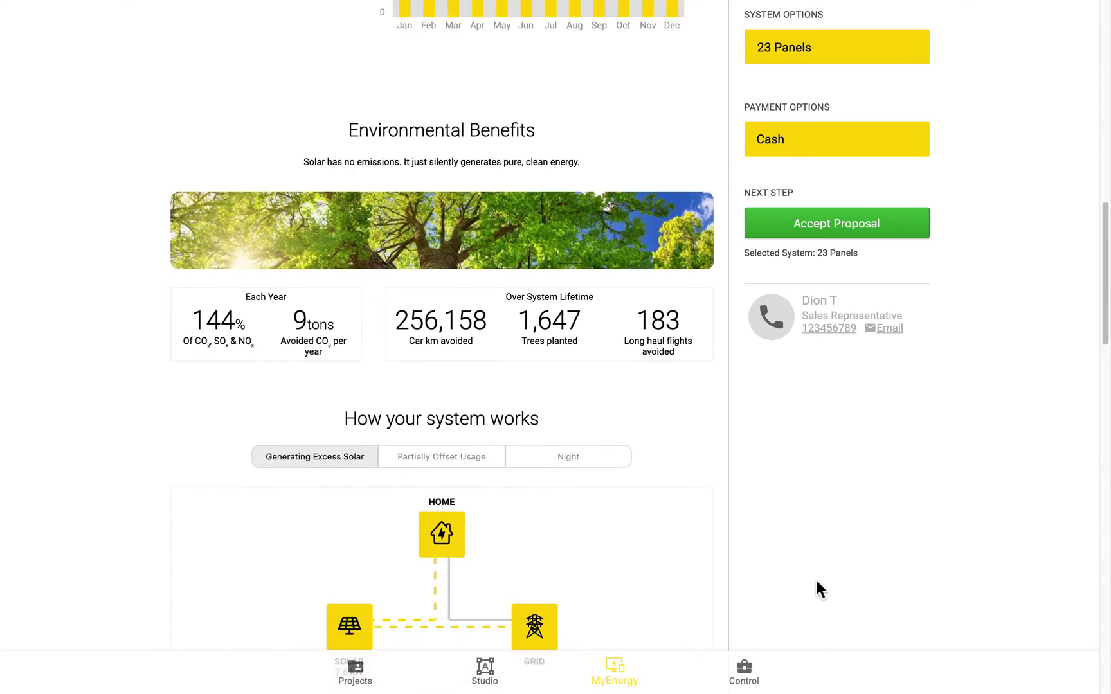
{"action": "scroll", "coordinate": [815, 577], "scroll_direction": "down", "scroll_amount": 15}
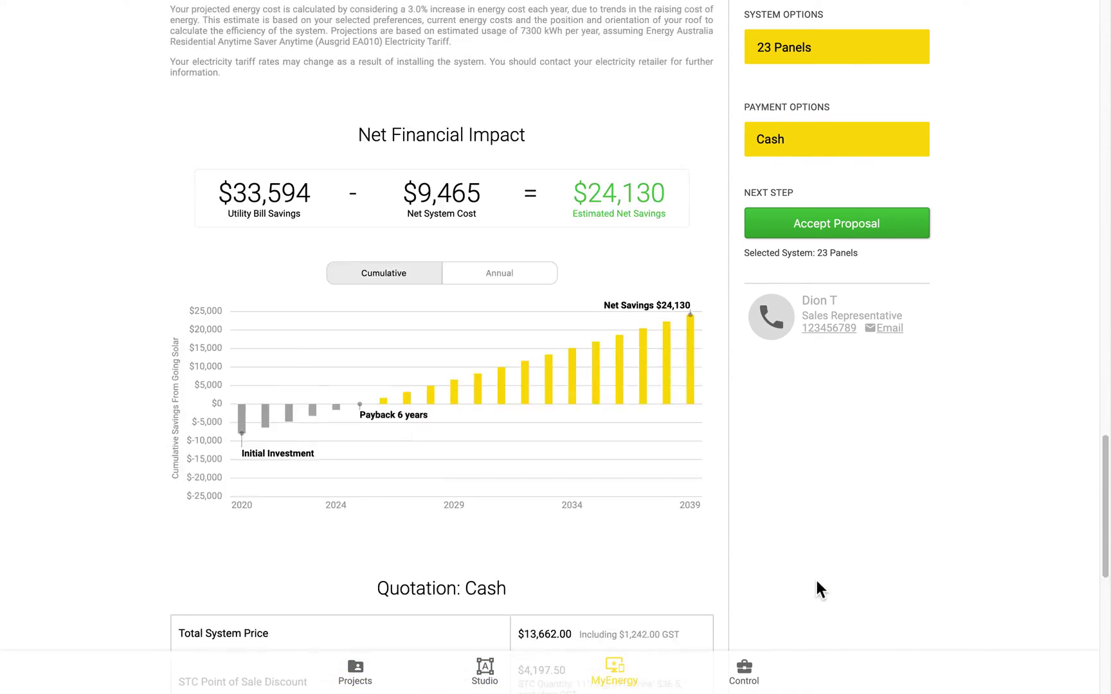
{"action": "scroll", "coordinate": [815, 577], "scroll_direction": "down", "scroll_amount": 7}
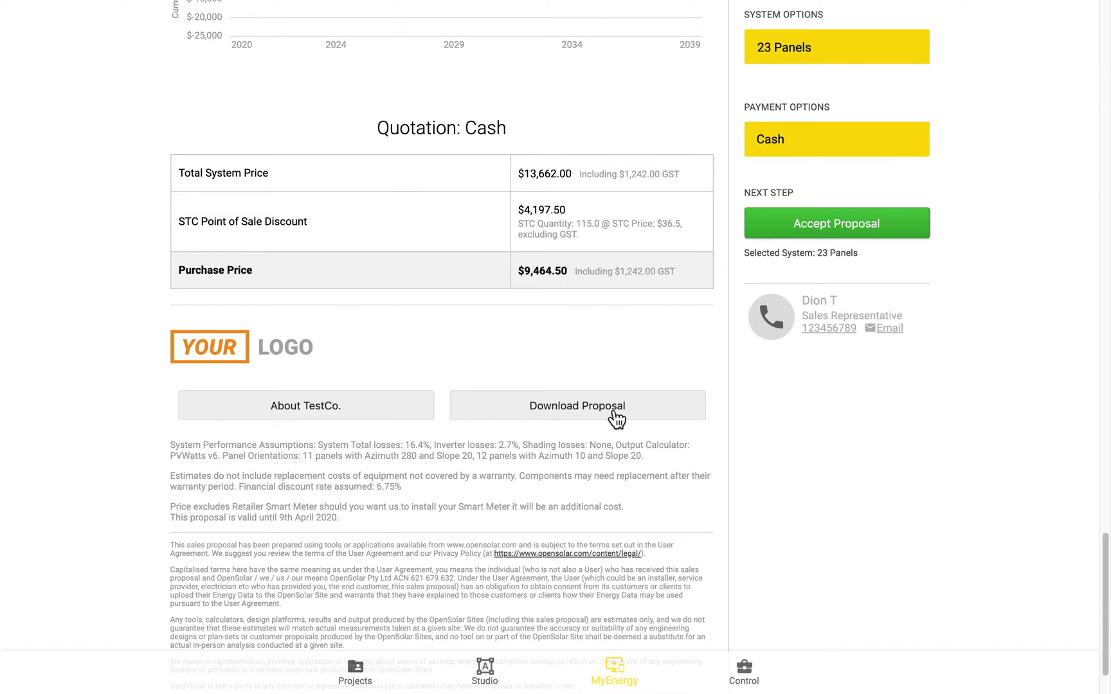
{"action": "scroll", "coordinate": [614, 417], "scroll_direction": "up", "scroll_amount": 10}
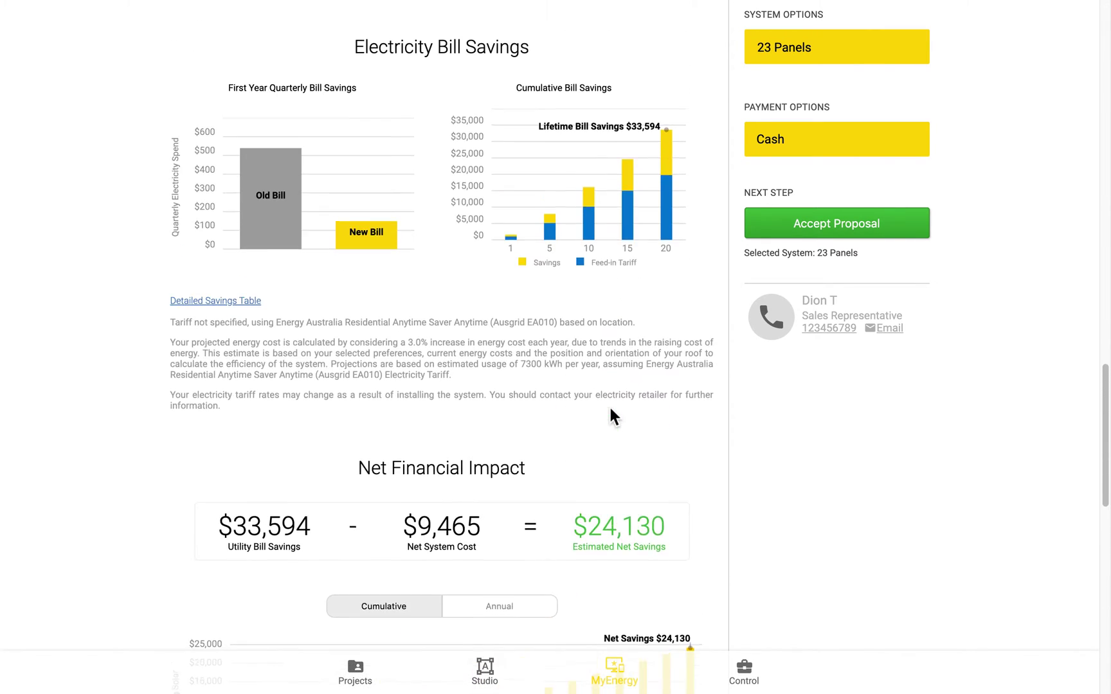
{"action": "scroll", "coordinate": [610, 415], "scroll_direction": "up", "scroll_amount": 17}
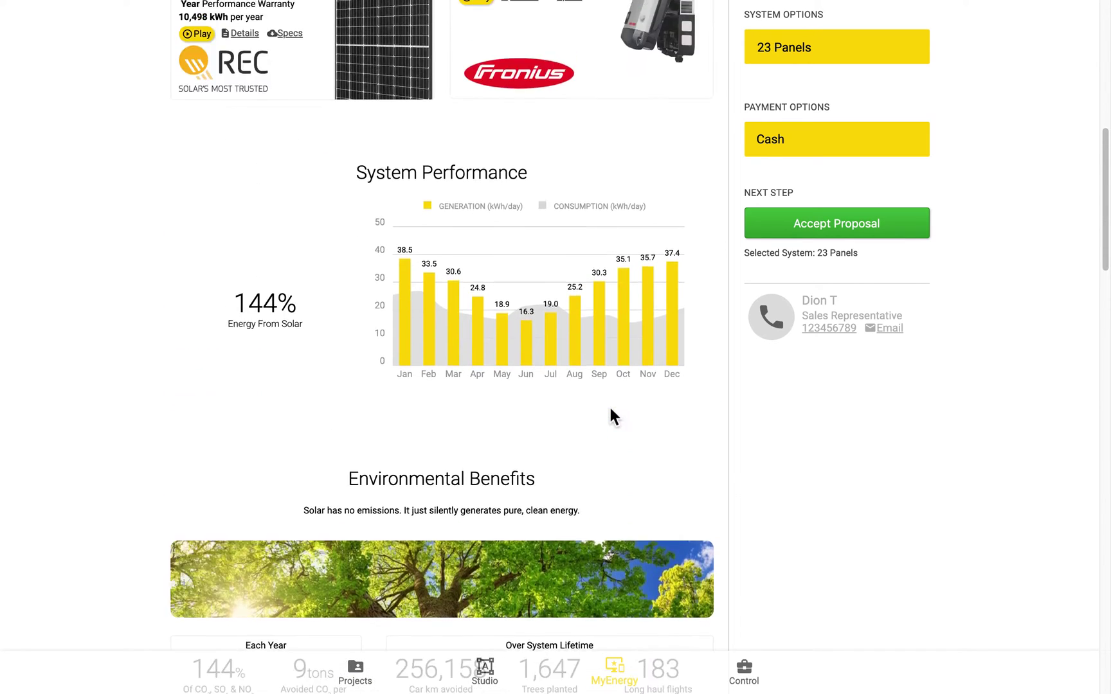
{"action": "scroll", "coordinate": [610, 415], "scroll_direction": "up", "scroll_amount": 9}
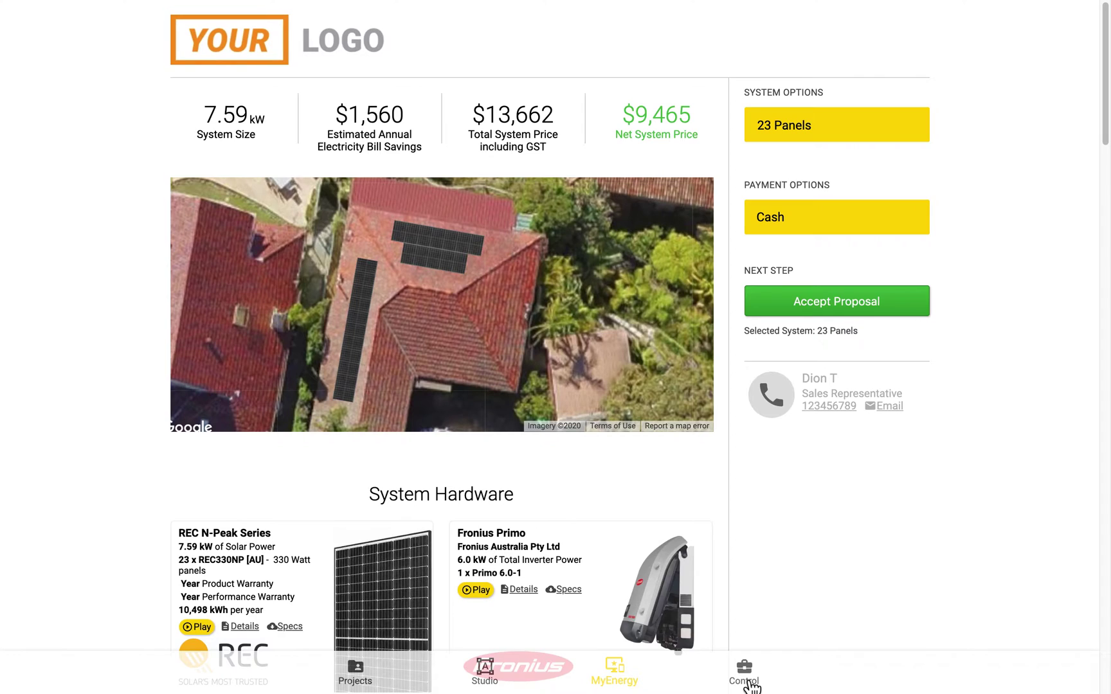
Create and save a default template titled 'Proposal Template', then open it for editing.
{"action": "left_click", "coordinate": [751, 686]}
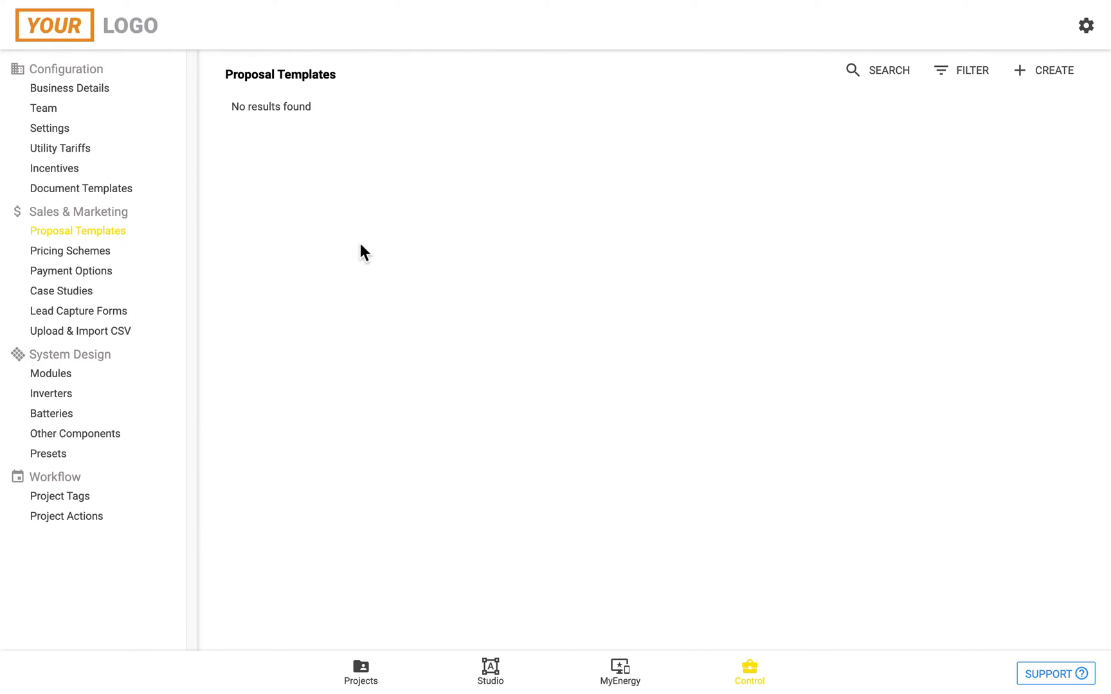
{"action": "left_click", "coordinate": [1040, 80]}
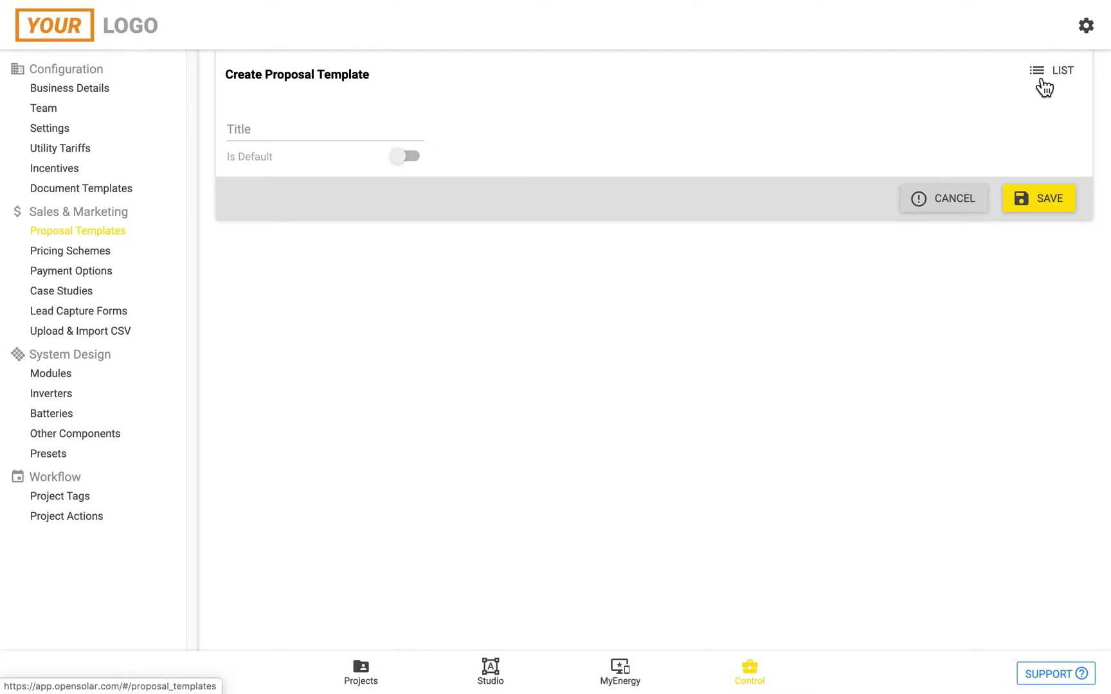
{"action": "left_click", "coordinate": [392, 136]}
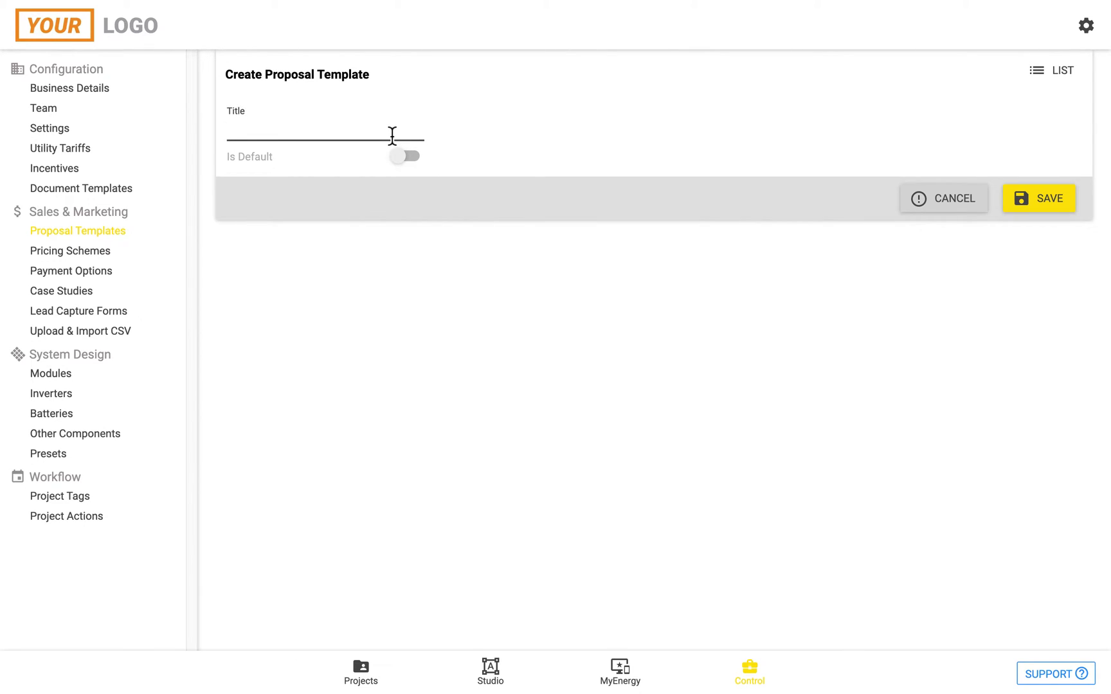
{"action": "type", "text": "Proposal Template"}
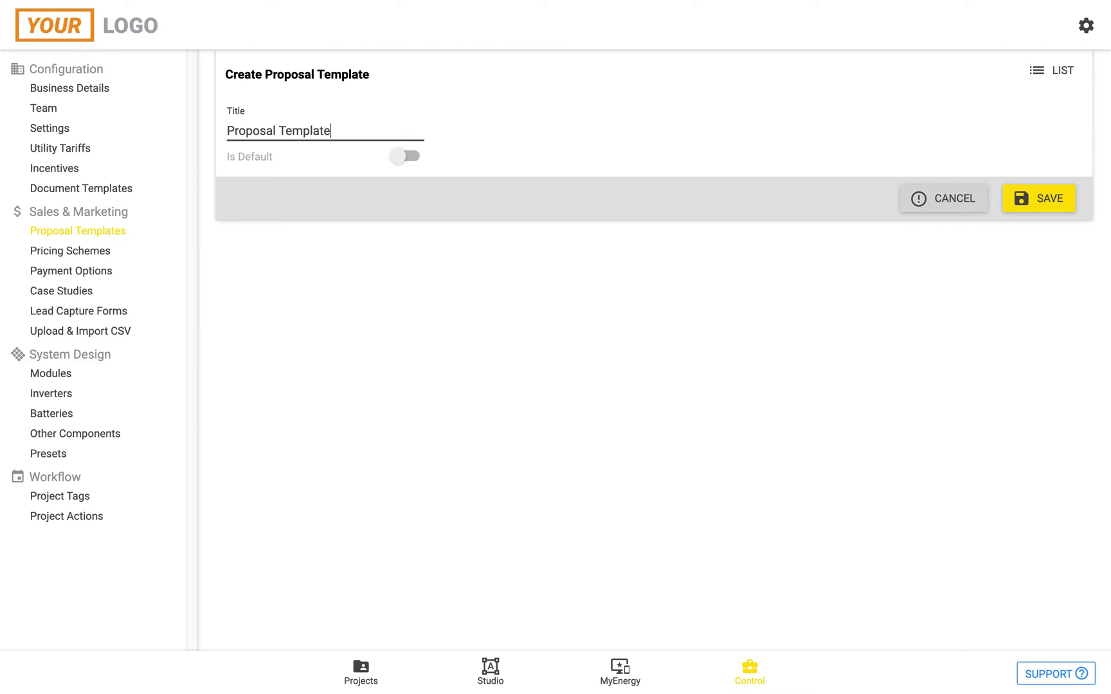
{"action": "left_click", "coordinate": [413, 162]}
{"action": "left_click", "coordinate": [1039, 202]}
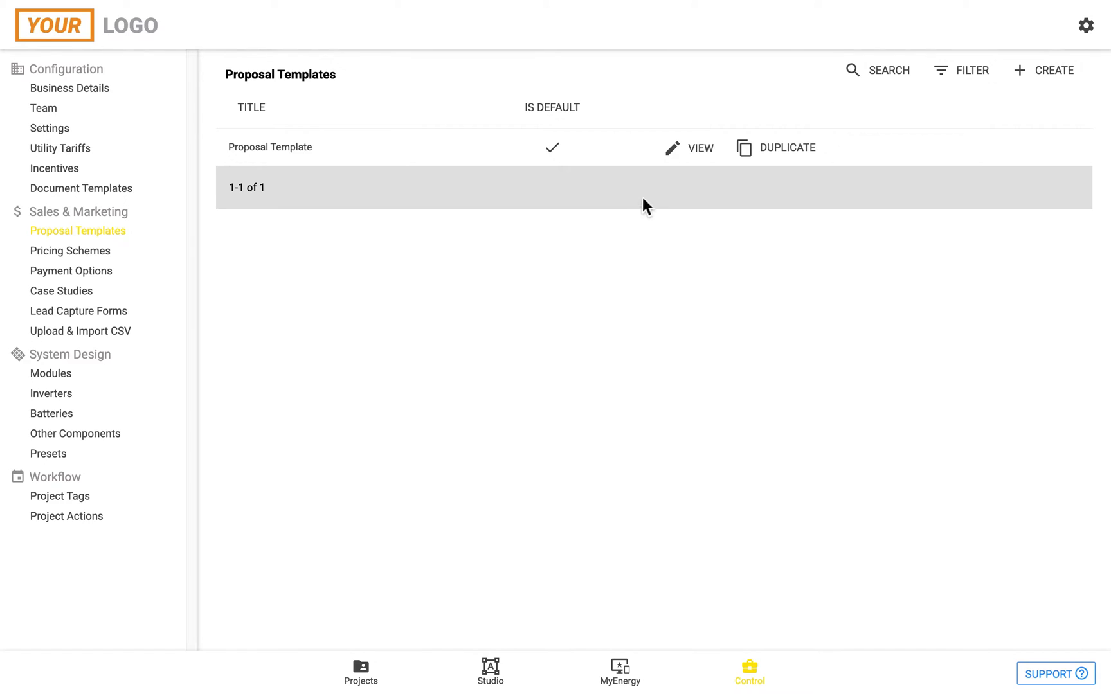
{"action": "left_click", "coordinate": [701, 158]}
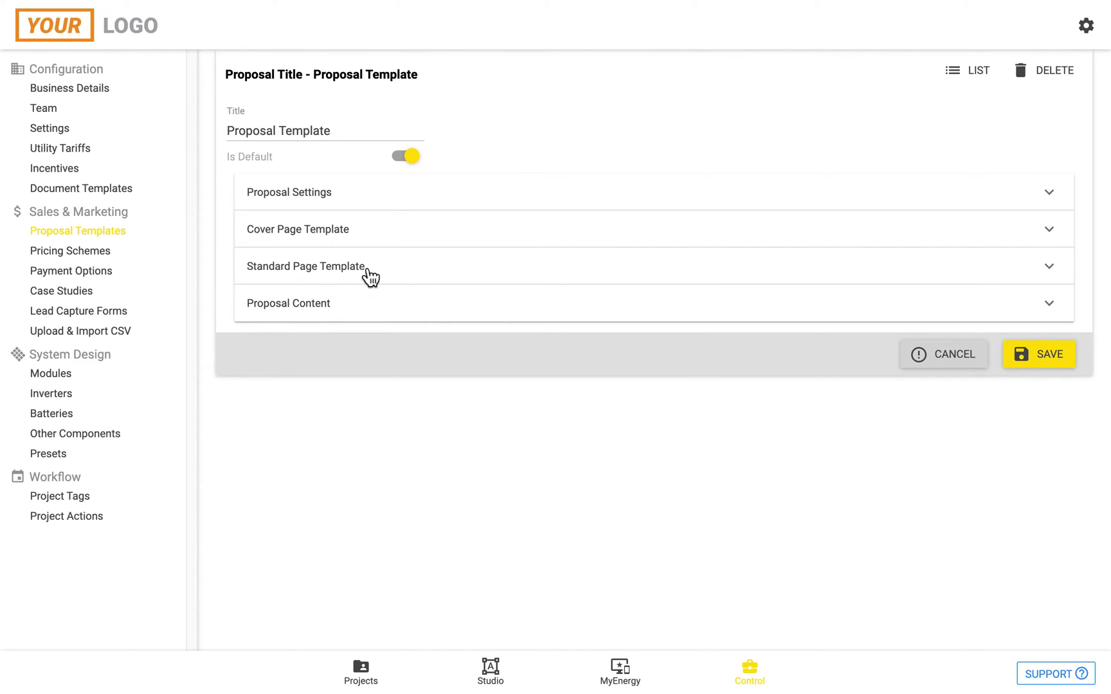
Expand Proposal Settings to review the 30-day validity and the Sections checklist.
{"action": "left_click", "coordinate": [341, 211]}
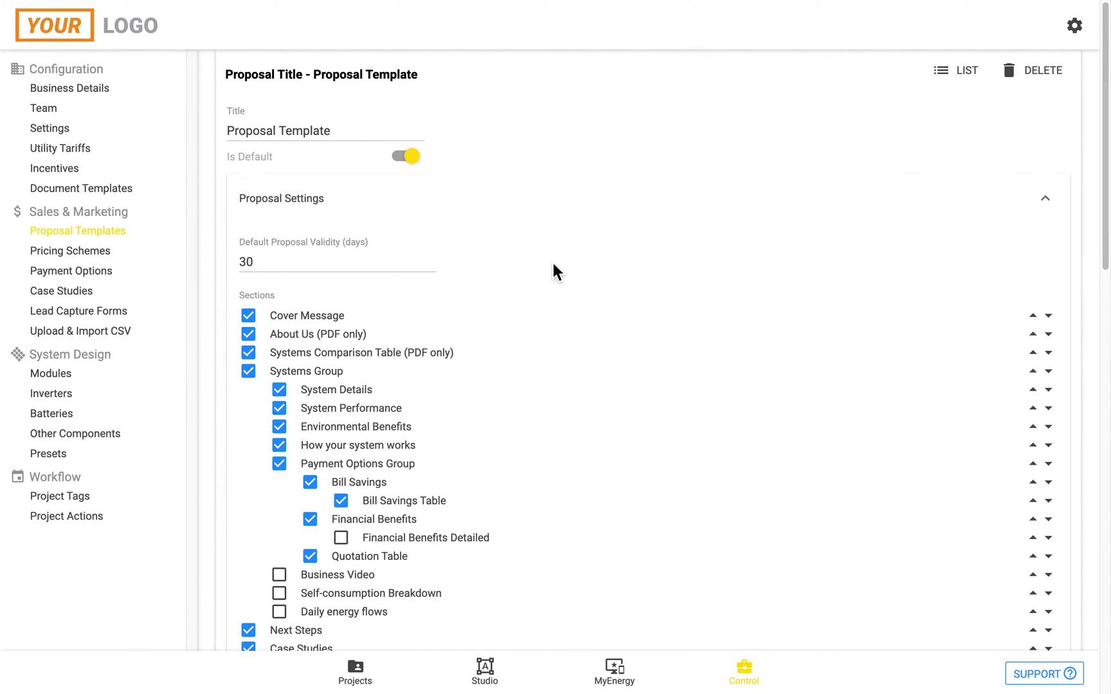
{"action": "scroll", "coordinate": [553, 263], "scroll_direction": "down", "scroll_amount": 1}
{"action": "scroll", "coordinate": [552, 263], "scroll_direction": "down", "scroll_amount": 1}
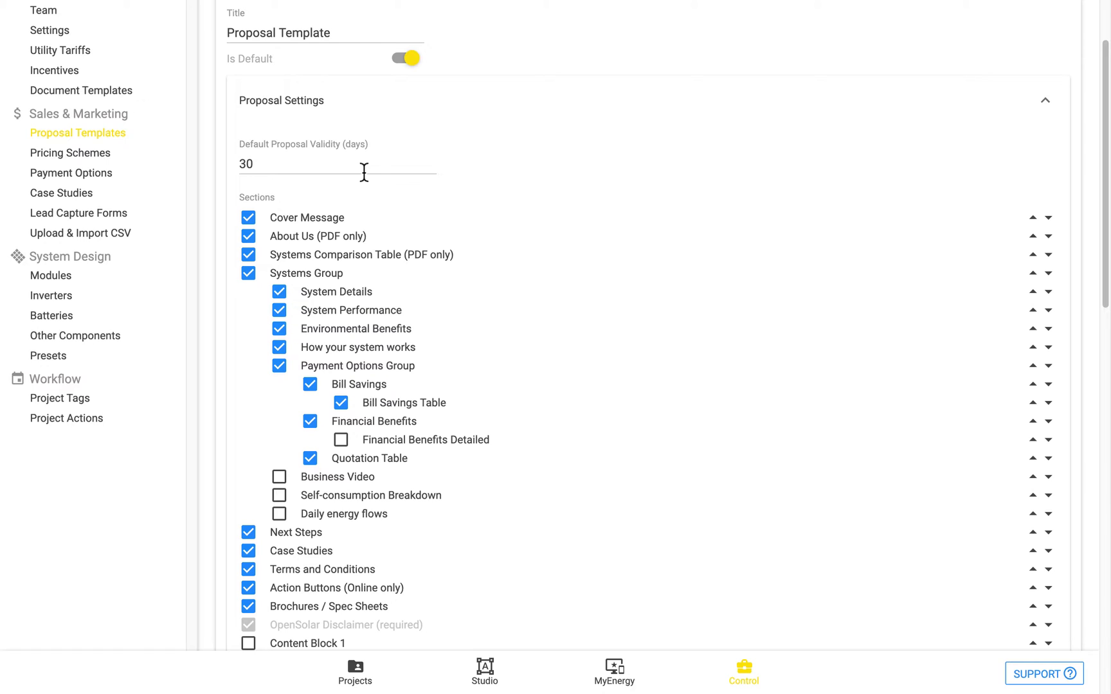
{"action": "scroll", "coordinate": [364, 172], "scroll_direction": "down", "scroll_amount": 1}
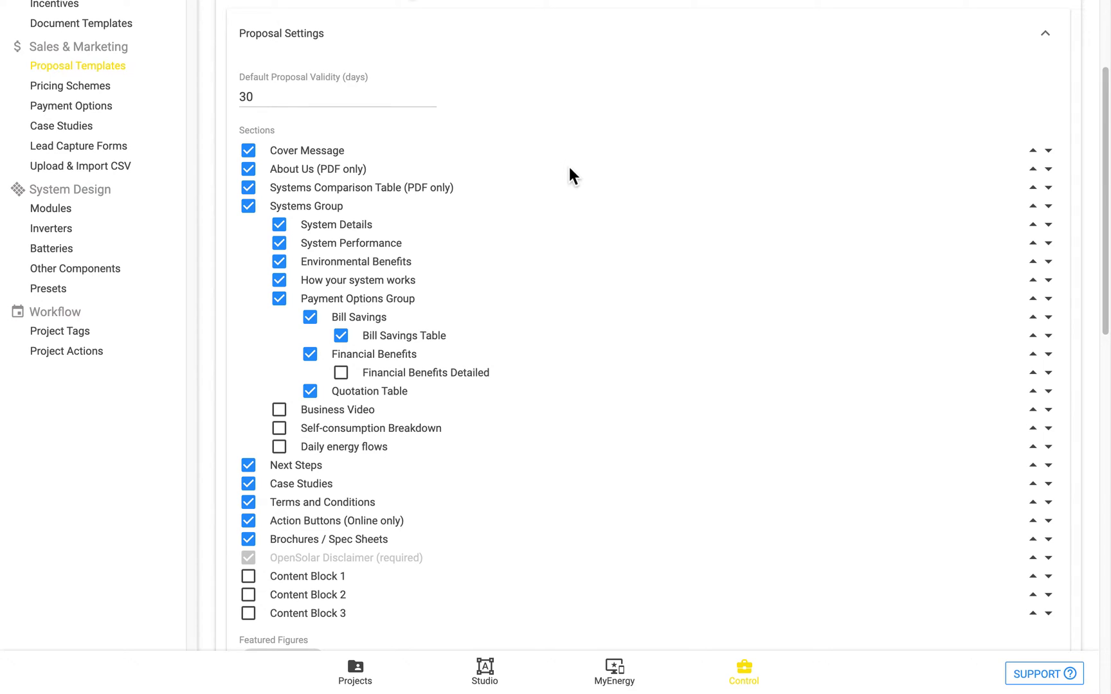
{"action": "left_click", "coordinate": [248, 157]}
{"action": "left_click", "coordinate": [249, 157]}
{"action": "left_click", "coordinate": [1055, 158]}
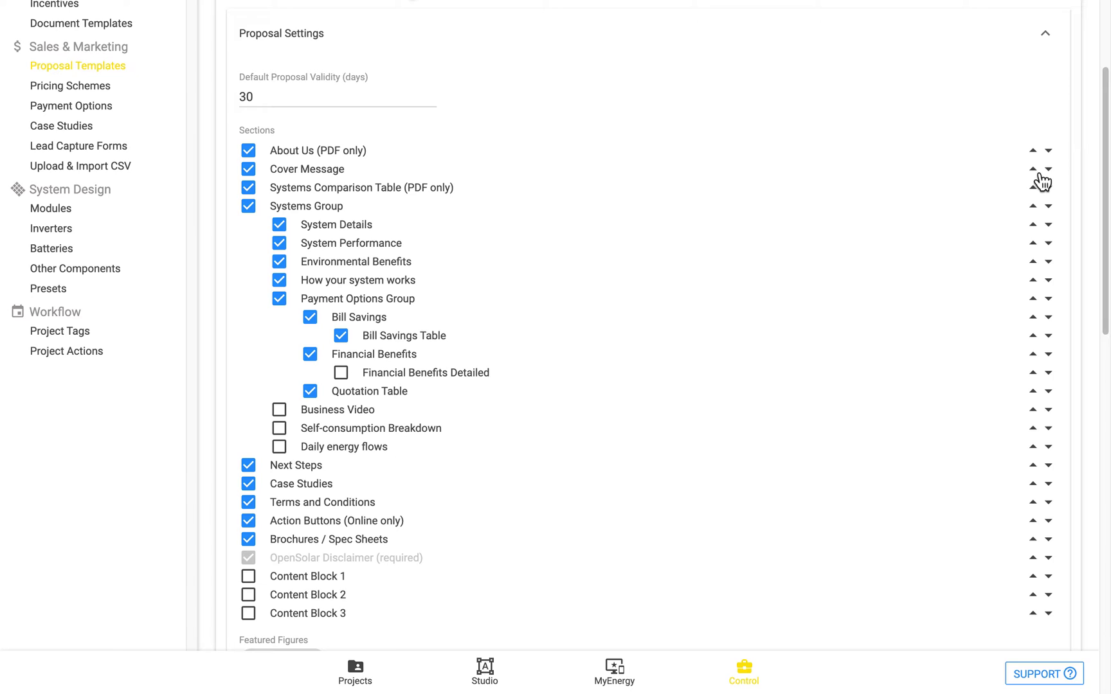
{"action": "left_click", "coordinate": [1039, 175]}
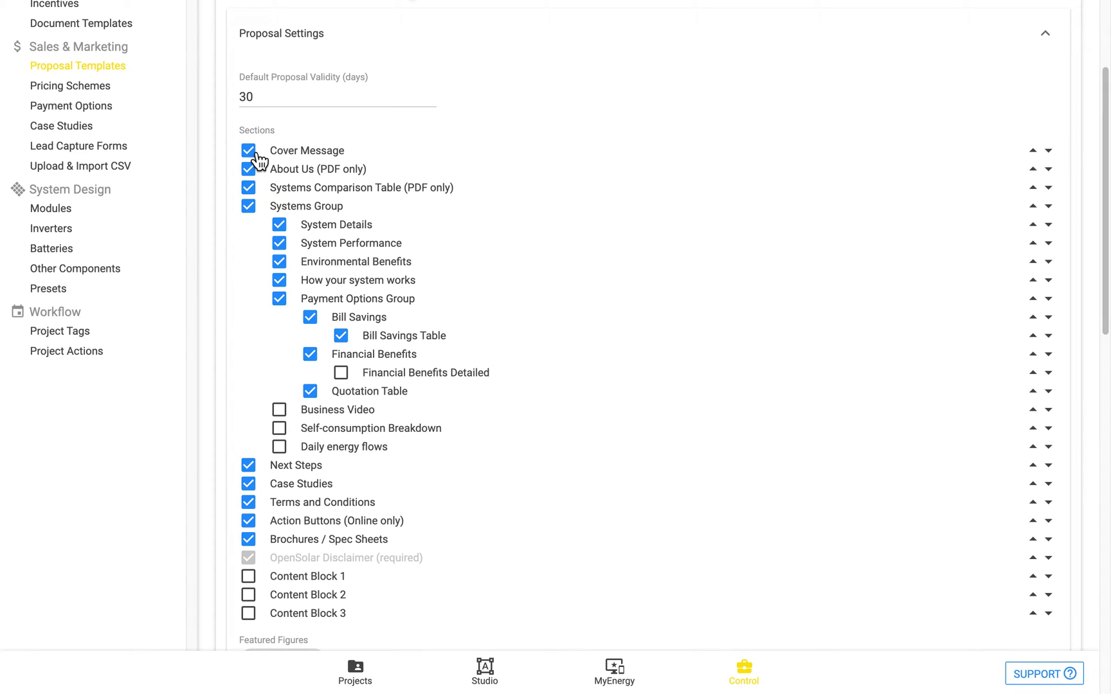
{"action": "left_click", "coordinate": [250, 152]}
Re-include the Cover Message section in the template's section list.
{"action": "scroll", "coordinate": [577, 258], "scroll_direction": "down", "scroll_amount": 5}
{"action": "scroll", "coordinate": [578, 268], "scroll_direction": "down", "scroll_amount": 9}
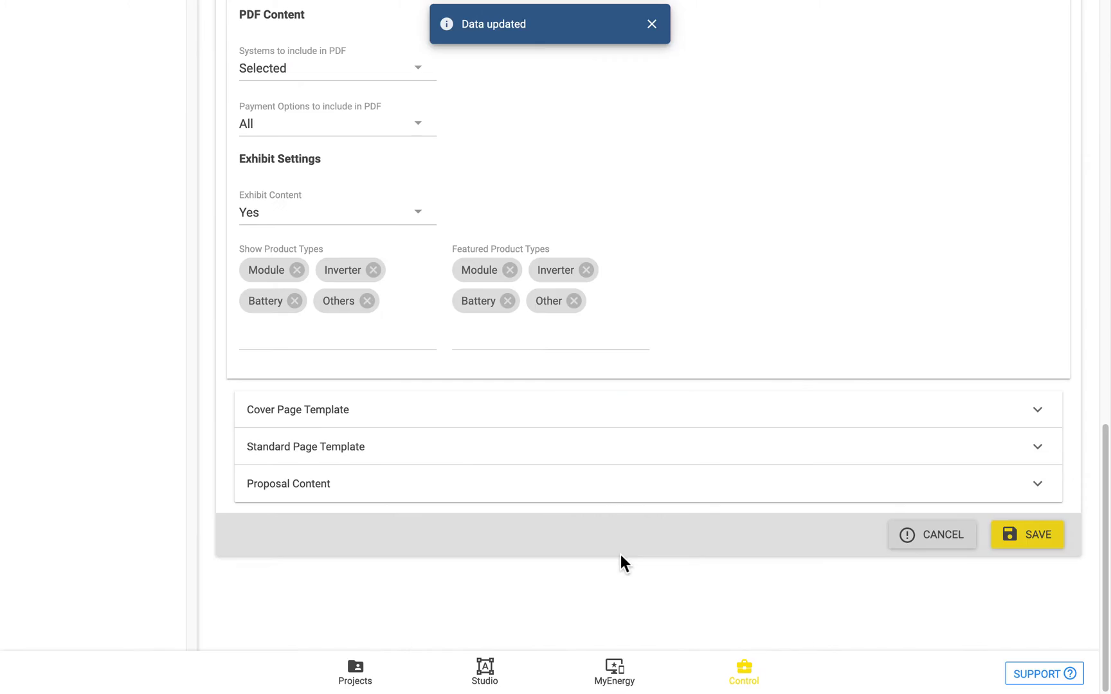
{"action": "scroll", "coordinate": [611, 310], "scroll_direction": "up", "scroll_amount": 15}
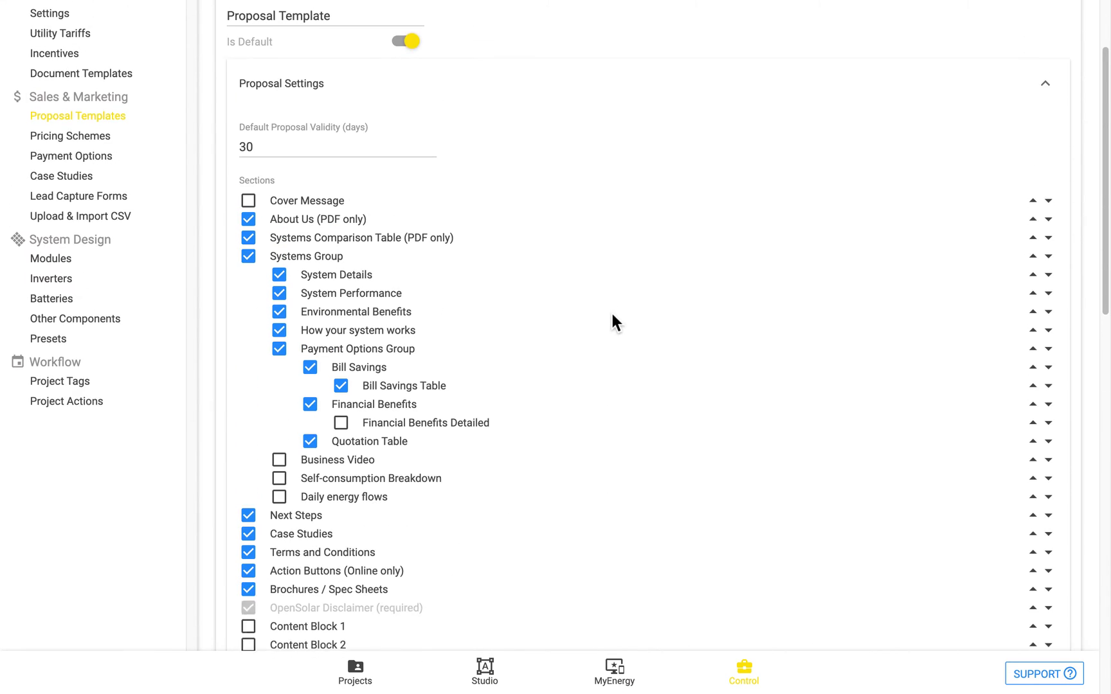
{"action": "scroll", "coordinate": [611, 310], "scroll_direction": "up", "scroll_amount": 1}
{"action": "left_click", "coordinate": [248, 215]}
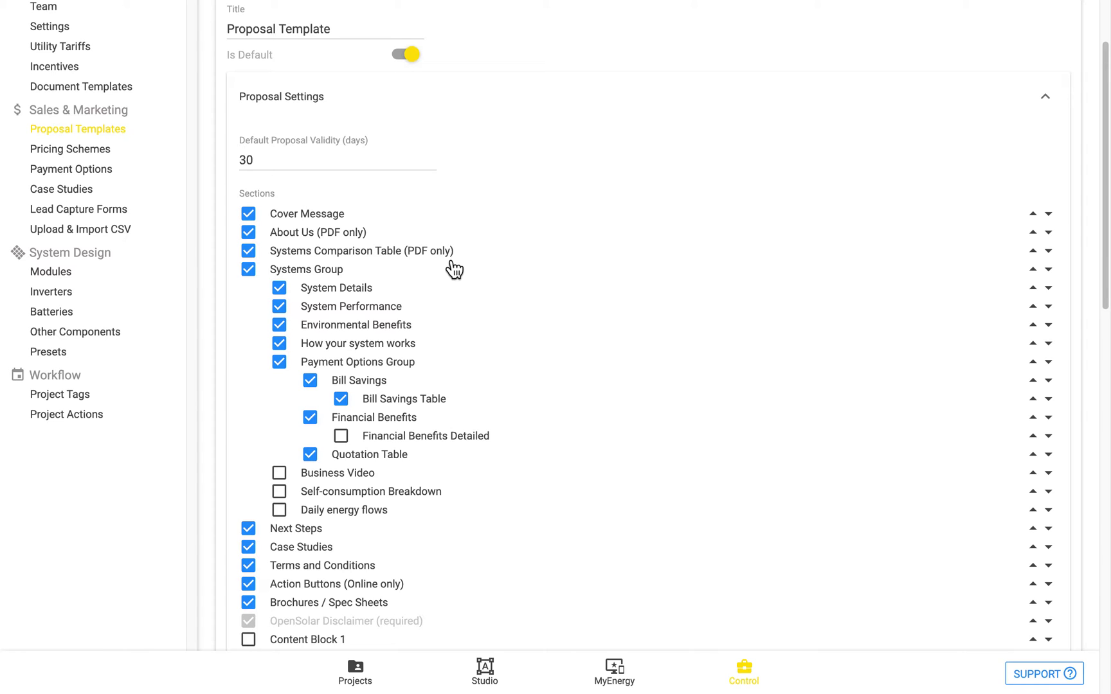
{"action": "scroll", "coordinate": [444, 274], "scroll_direction": "down", "scroll_amount": 2}
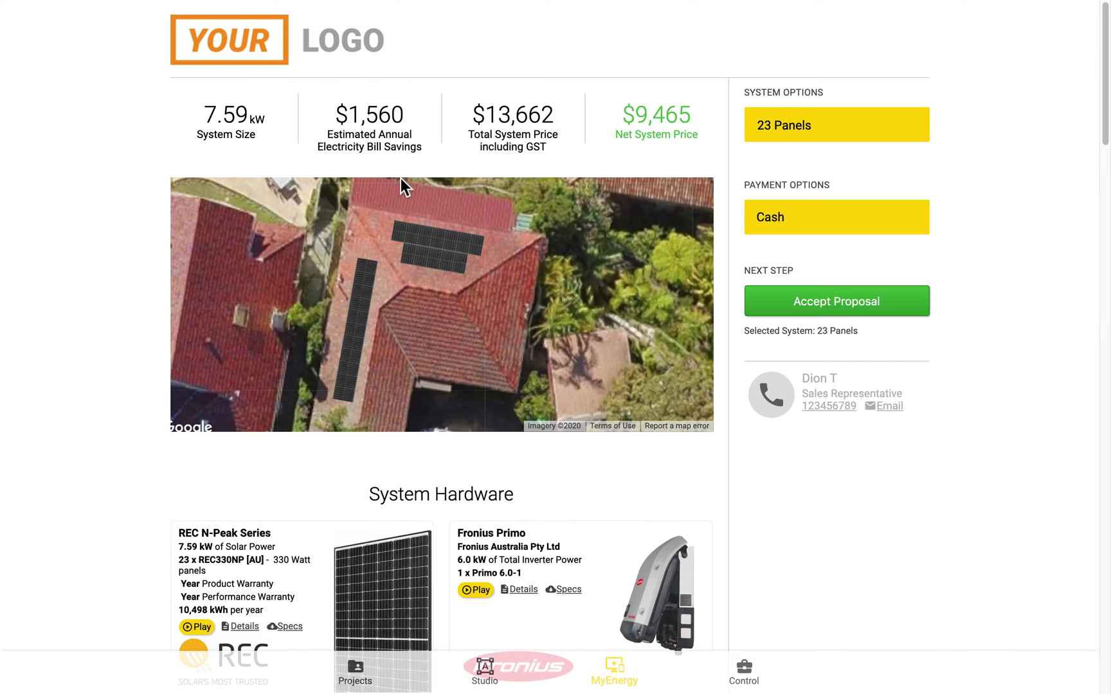
Scroll to the Sections checklist and include the Daily energy flows section.
{"action": "scroll", "coordinate": [377, 260], "scroll_direction": "down", "scroll_amount": 3}
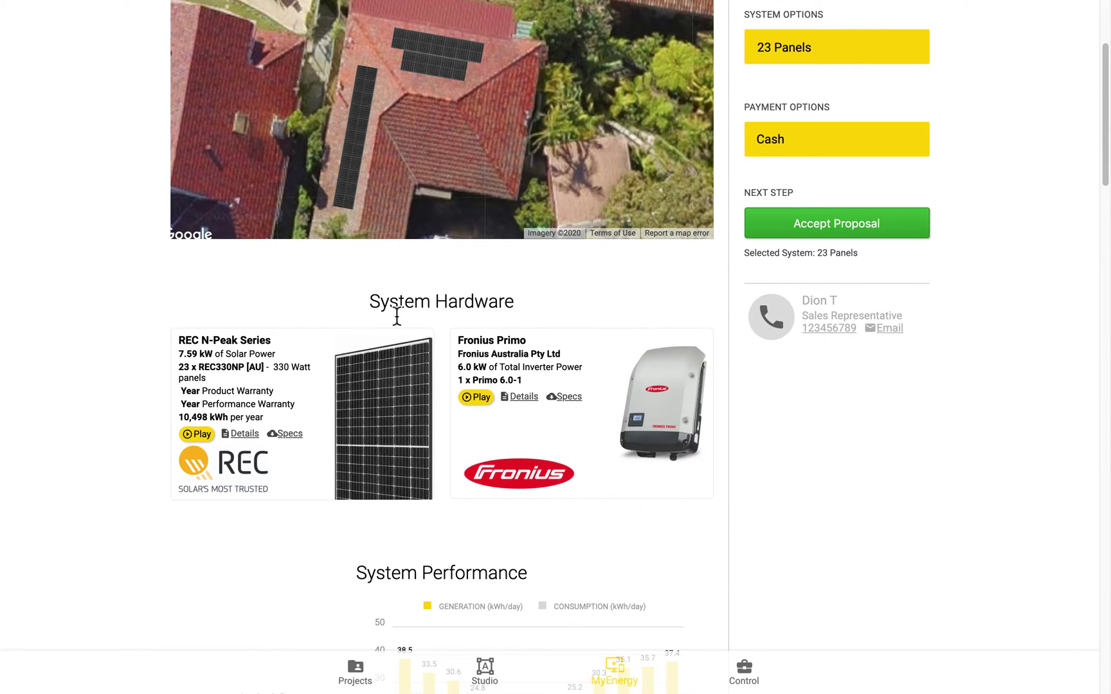
{"action": "left_click_drag", "start_coordinate": [665, 416], "coordinate": [387, 483]}
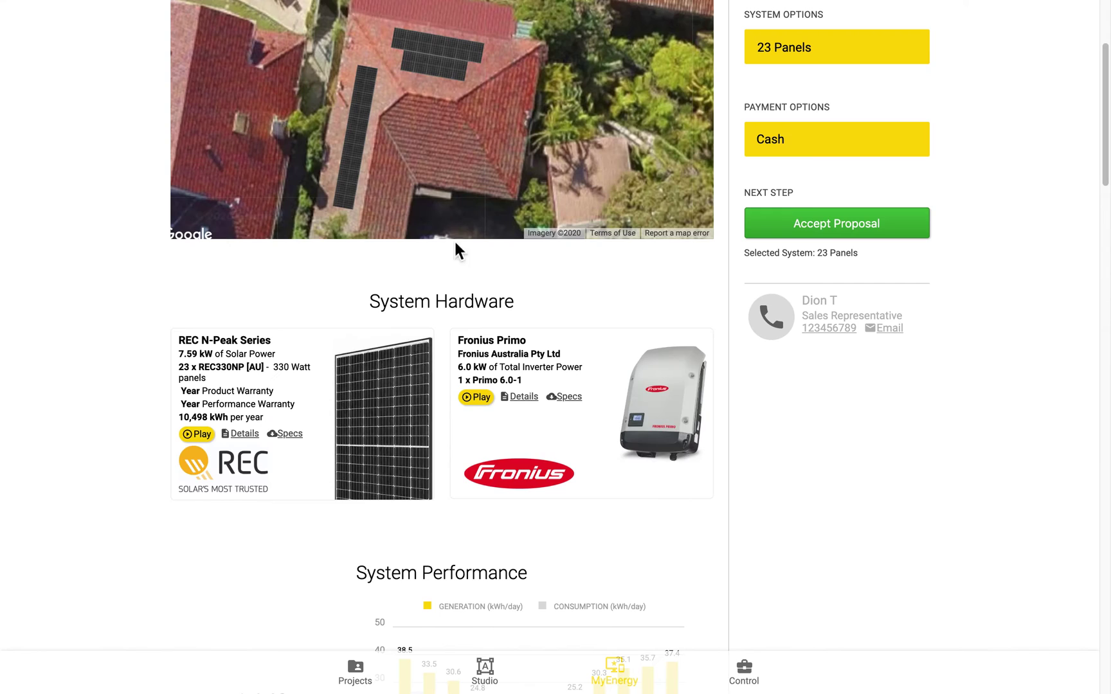
{"action": "scroll", "coordinate": [469, 283], "scroll_direction": "down", "scroll_amount": 4}
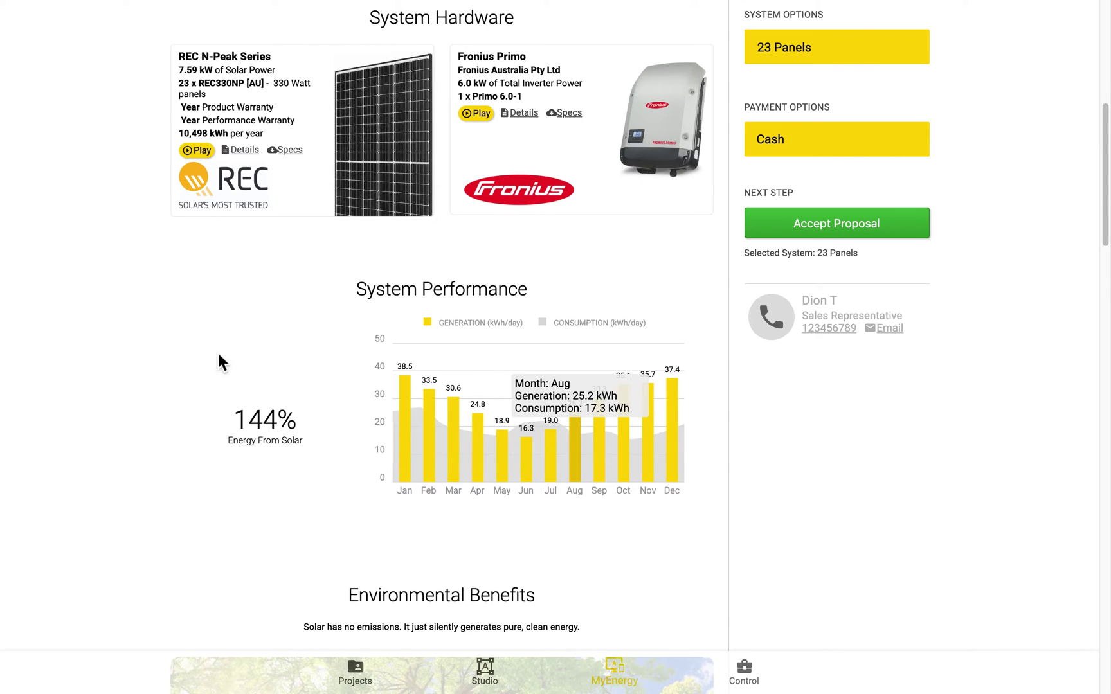
{"action": "scroll", "coordinate": [218, 362], "scroll_direction": "down", "scroll_amount": 5}
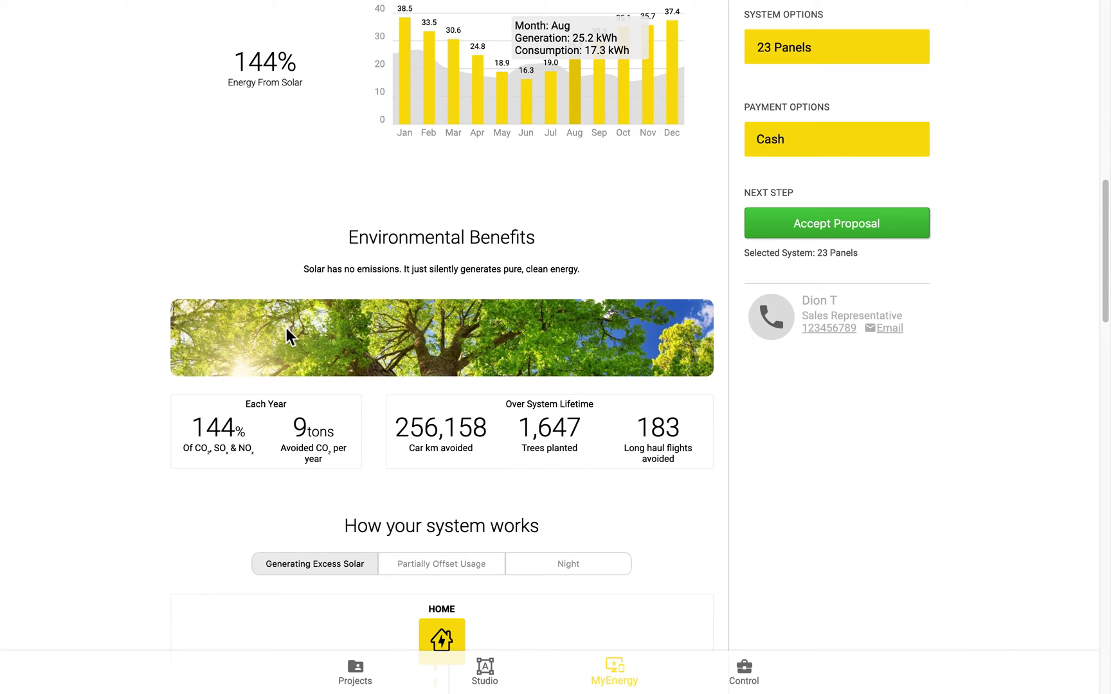
{"action": "scroll", "coordinate": [276, 341], "scroll_direction": "down", "scroll_amount": 5}
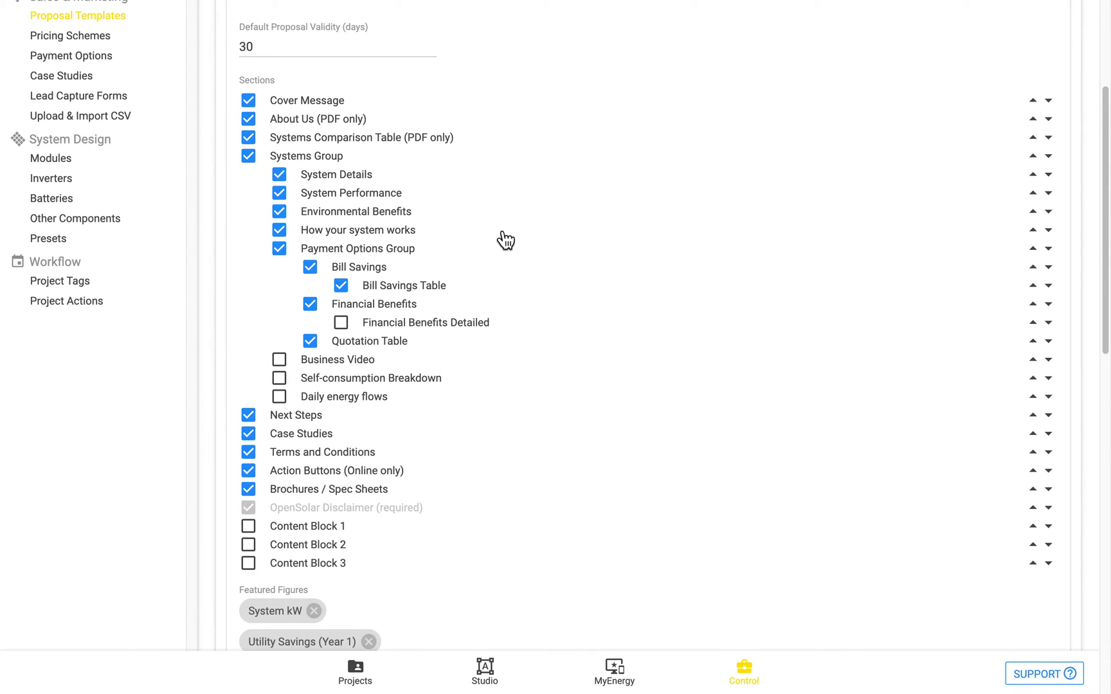
{"action": "left_click", "coordinate": [350, 401]}
Save the template with Daily energy flows included.
{"action": "scroll", "coordinate": [577, 438], "scroll_direction": "down", "scroll_amount": 5}
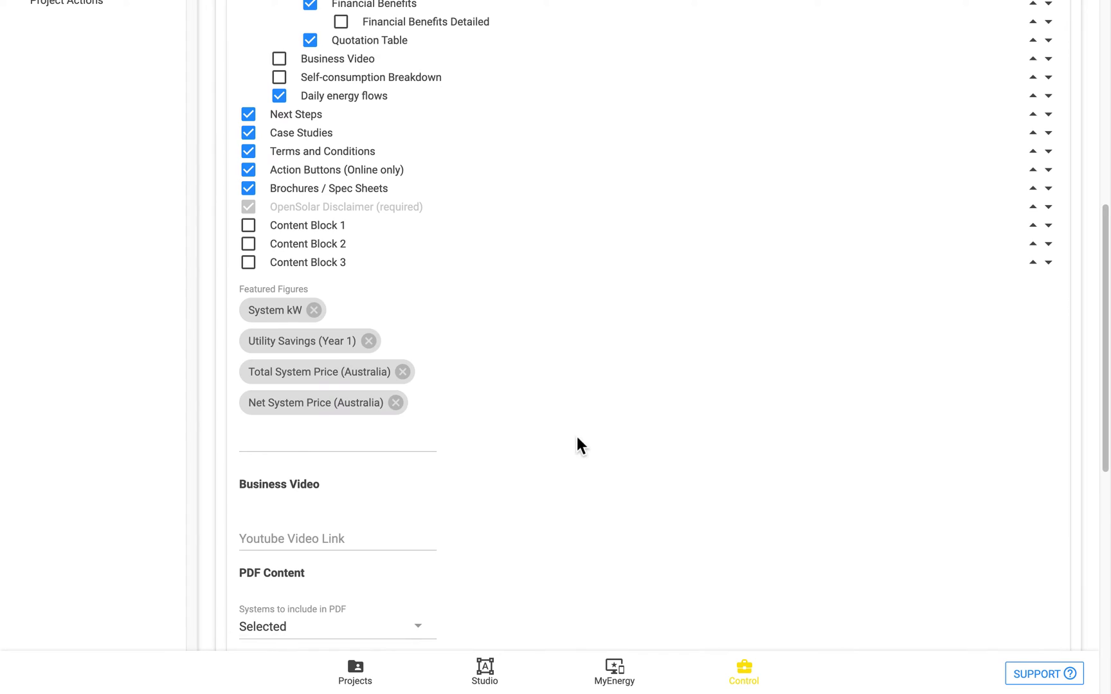
{"action": "scroll", "coordinate": [576, 438], "scroll_direction": "down", "scroll_amount": 10}
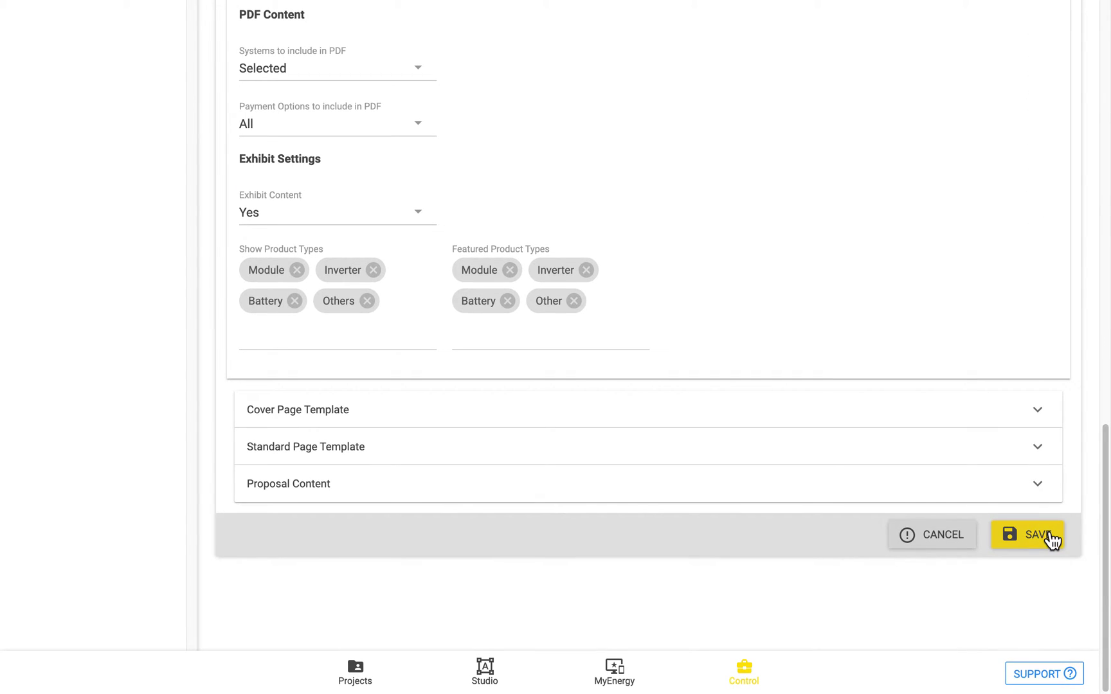
{"action": "left_click", "coordinate": [1051, 538]}
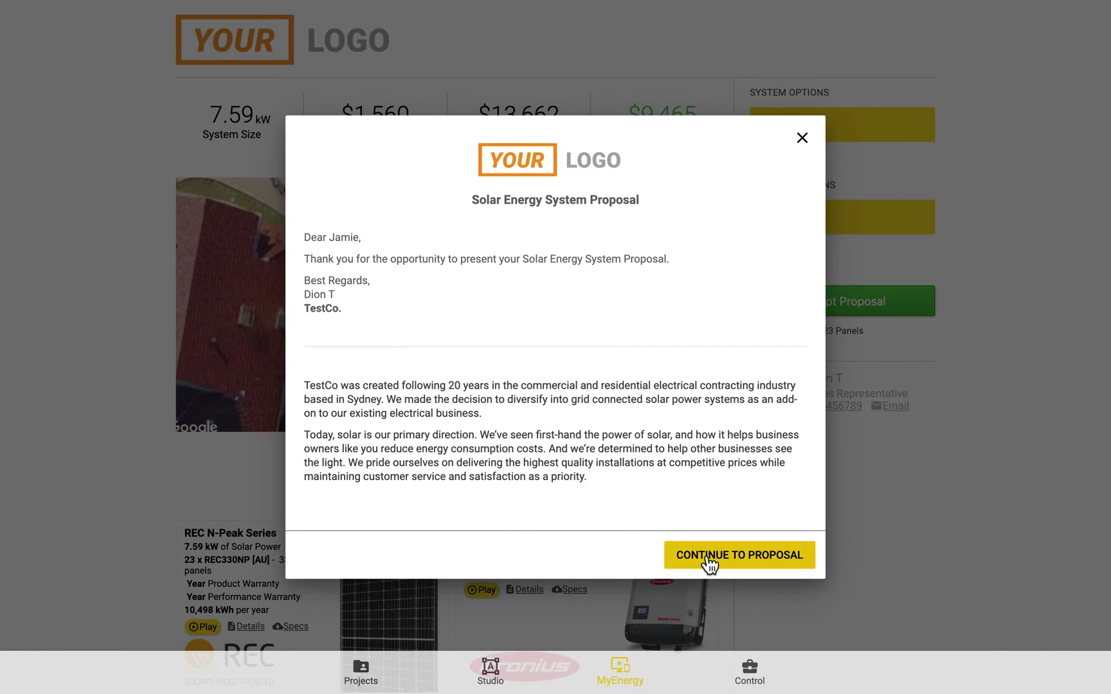
In MyEnergy, view the Daily Energy Profile for Autumn, Winter, Spring and Summer, then close it.
{"action": "left_click", "coordinate": [709, 557]}
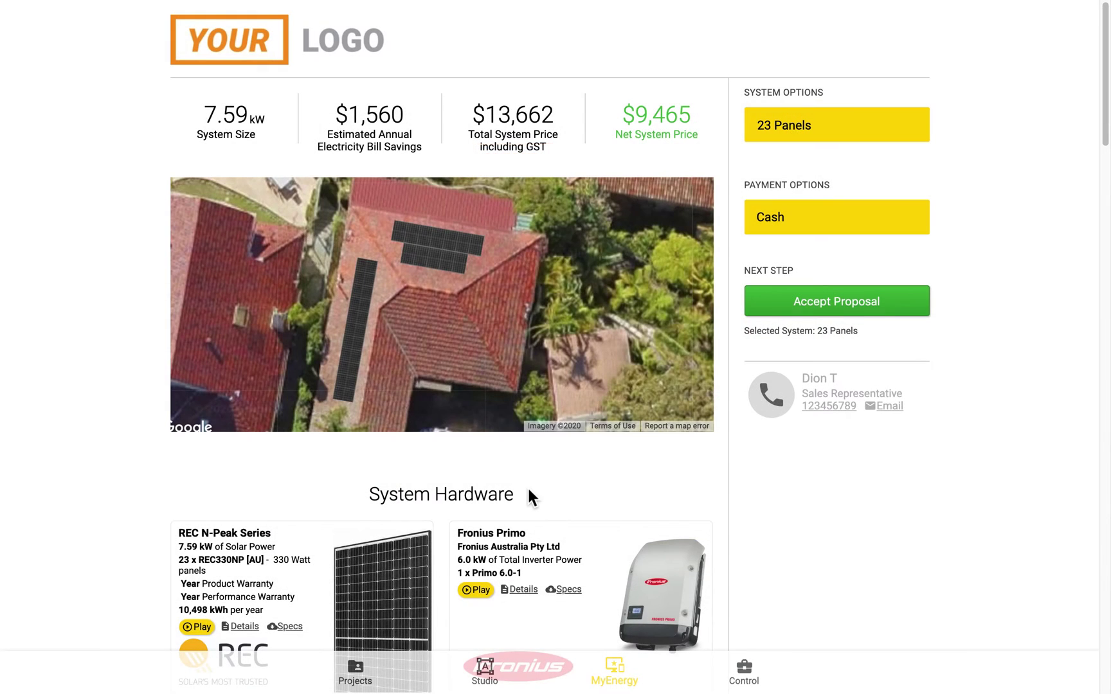
{"action": "scroll", "coordinate": [528, 488], "scroll_direction": "down", "scroll_amount": 9}
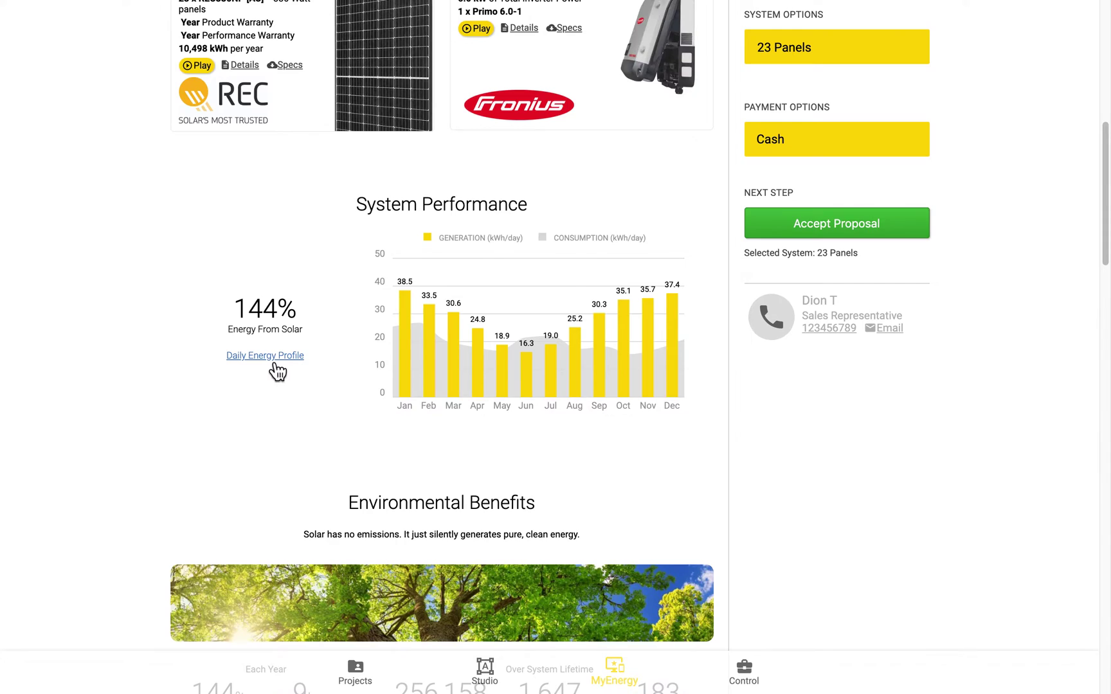
{"action": "left_click", "coordinate": [273, 360]}
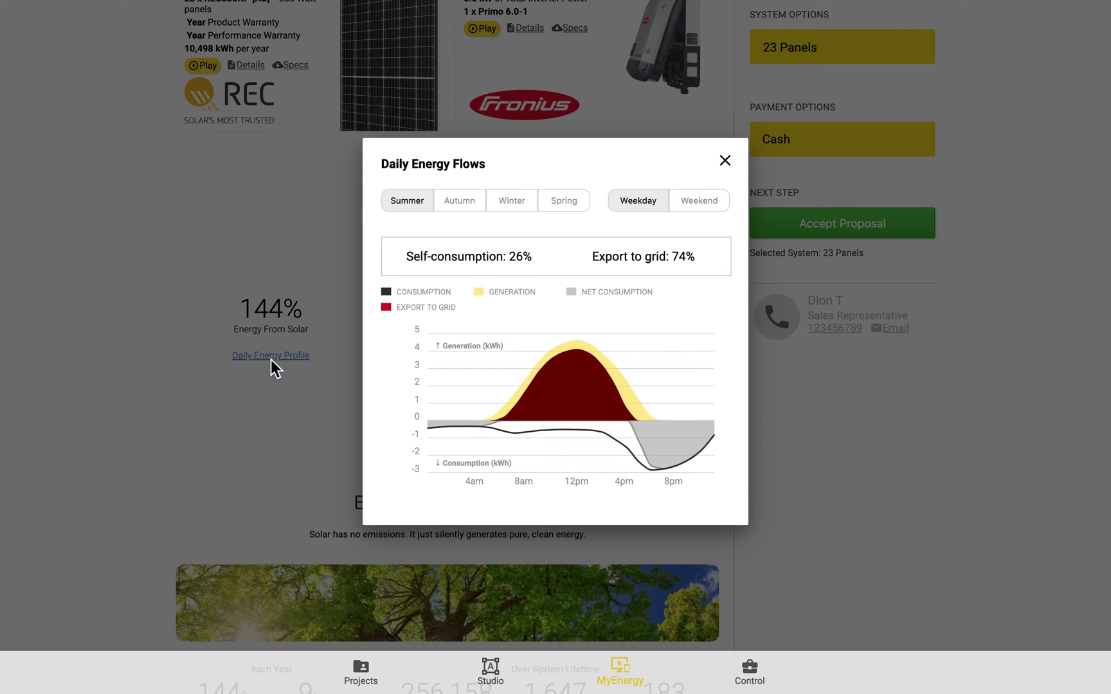
{"action": "left_click", "coordinate": [462, 201]}
{"action": "left_click", "coordinate": [515, 203]}
{"action": "left_click", "coordinate": [568, 204]}
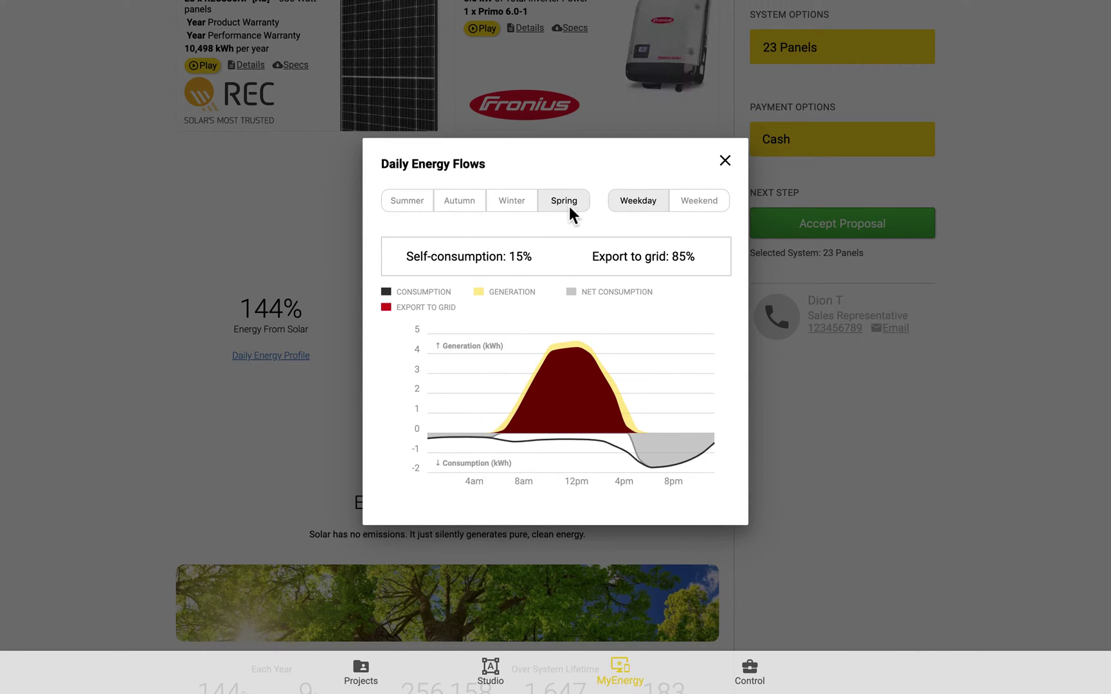
{"action": "left_click", "coordinate": [401, 204]}
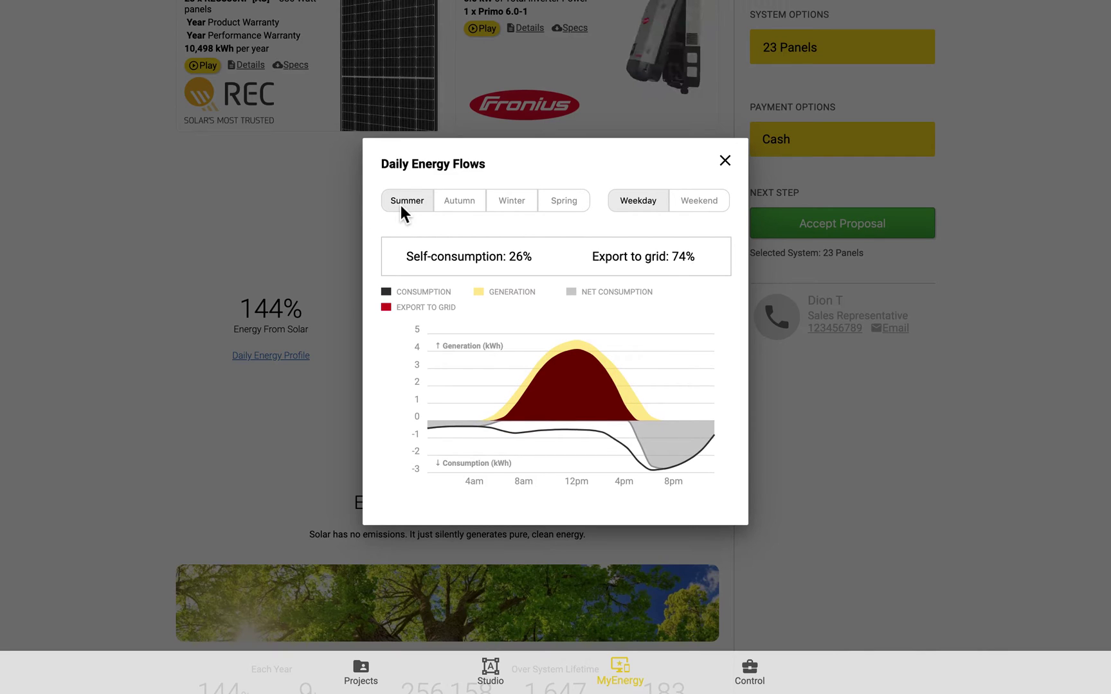
{"action": "left_click", "coordinate": [730, 162]}
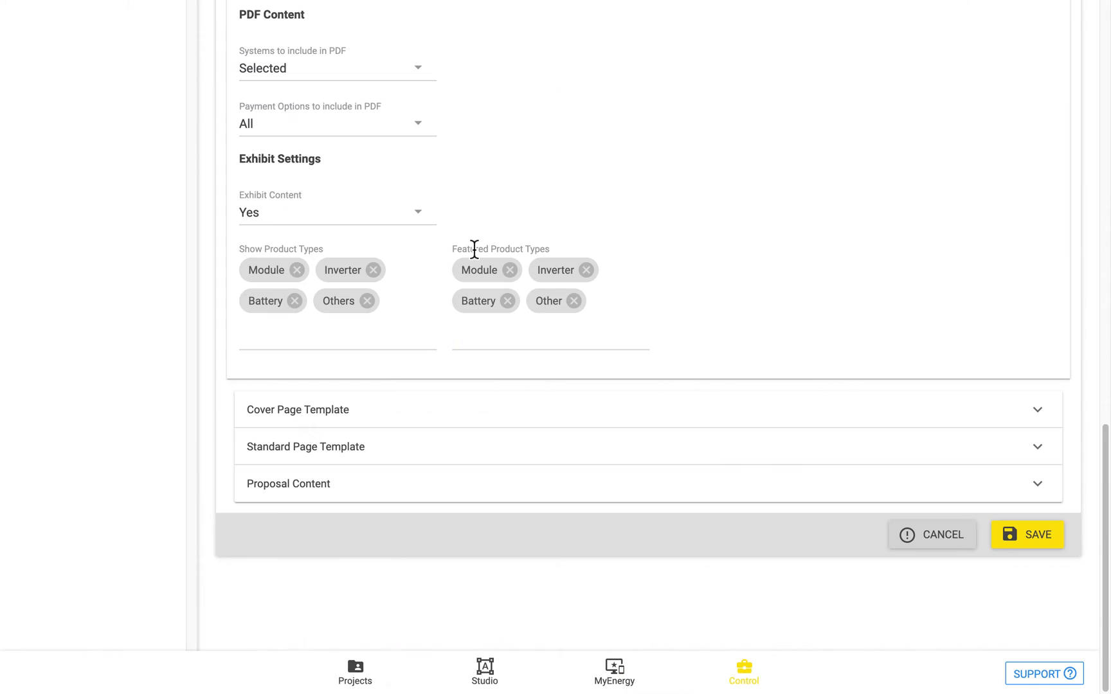
Scroll through the template's sections and featured figures like System kW and Net System Price.
{"action": "scroll", "coordinate": [474, 249], "scroll_direction": "up", "scroll_amount": 15}
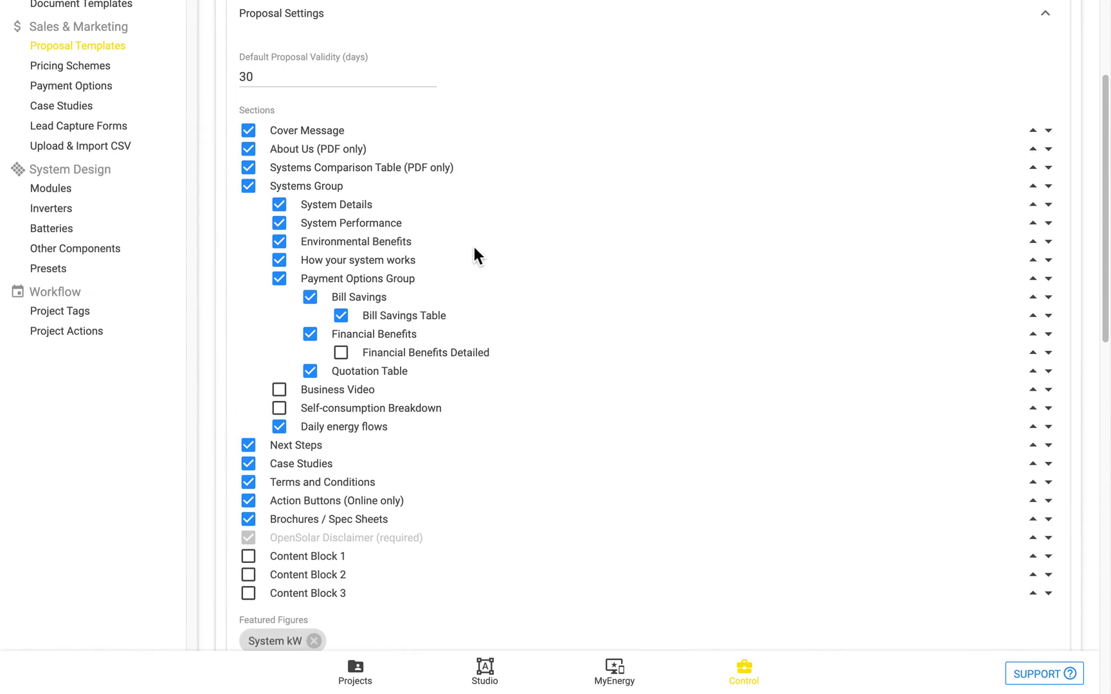
{"action": "scroll", "coordinate": [587, 405], "scroll_direction": "down", "scroll_amount": 1}
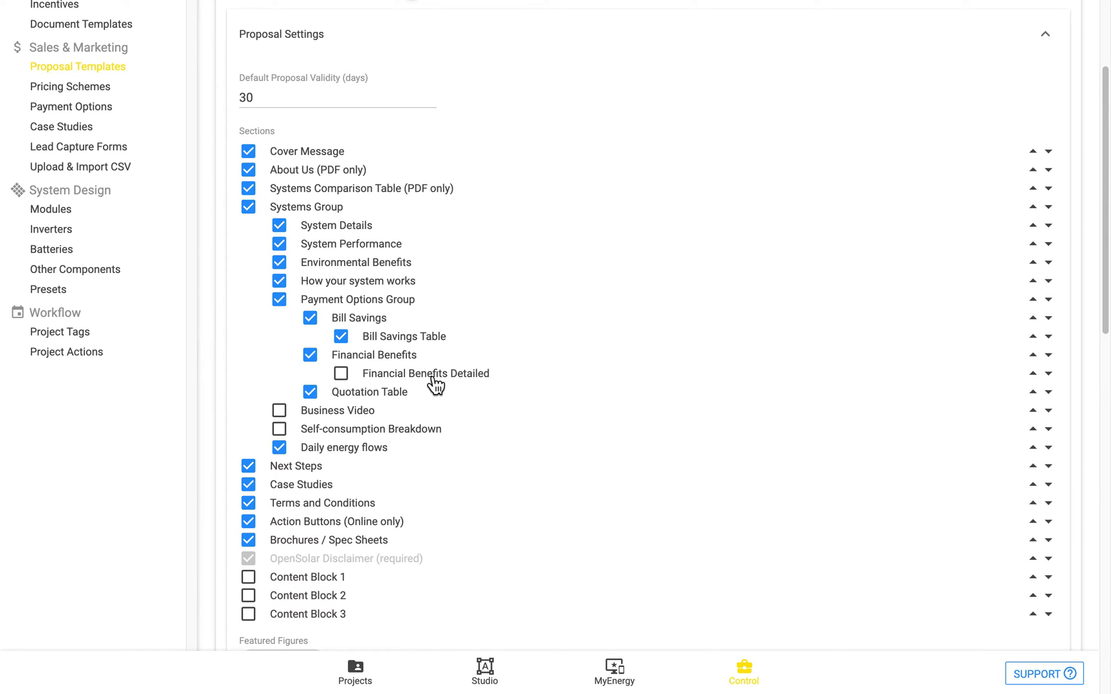
{"action": "scroll", "coordinate": [488, 394], "scroll_direction": "down", "scroll_amount": 1}
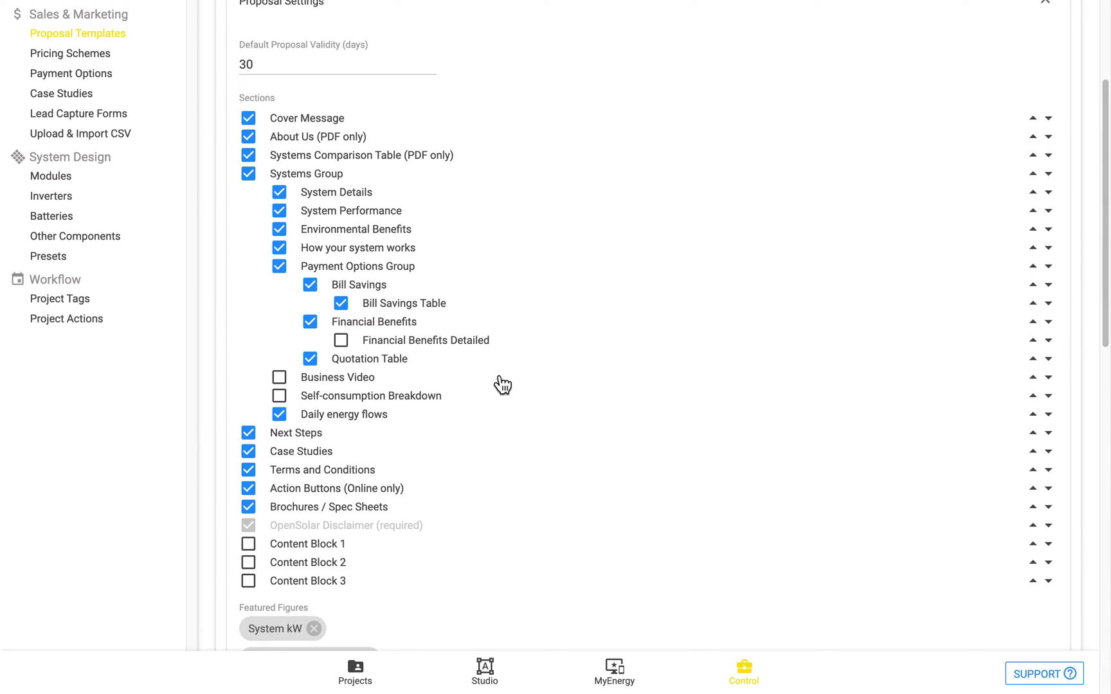
{"action": "scroll", "coordinate": [500, 384], "scroll_direction": "down", "scroll_amount": 3}
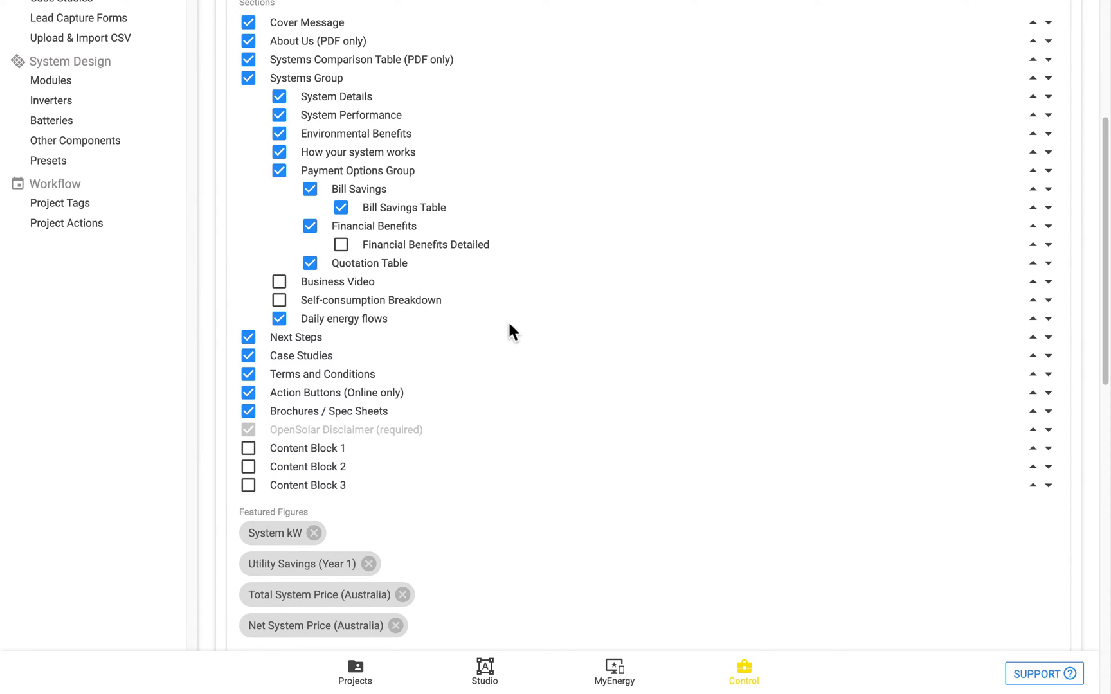
Include Financial Benefits Detailed, Business Video and Self-consumption Breakdown sections.
{"action": "left_click", "coordinate": [450, 250]}
{"action": "left_click", "coordinate": [354, 288]}
{"action": "left_click", "coordinate": [372, 303]}
{"action": "scroll", "coordinate": [484, 318], "scroll_direction": "down", "scroll_amount": 1}
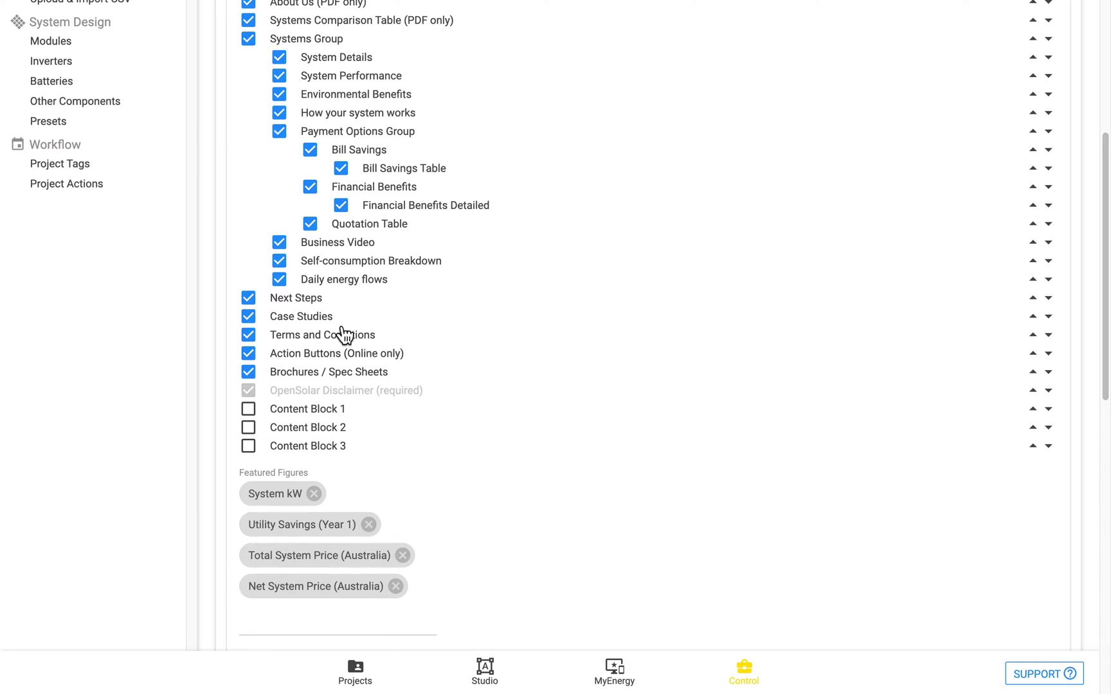
{"action": "scroll", "coordinate": [344, 335], "scroll_direction": "up", "scroll_amount": 1}
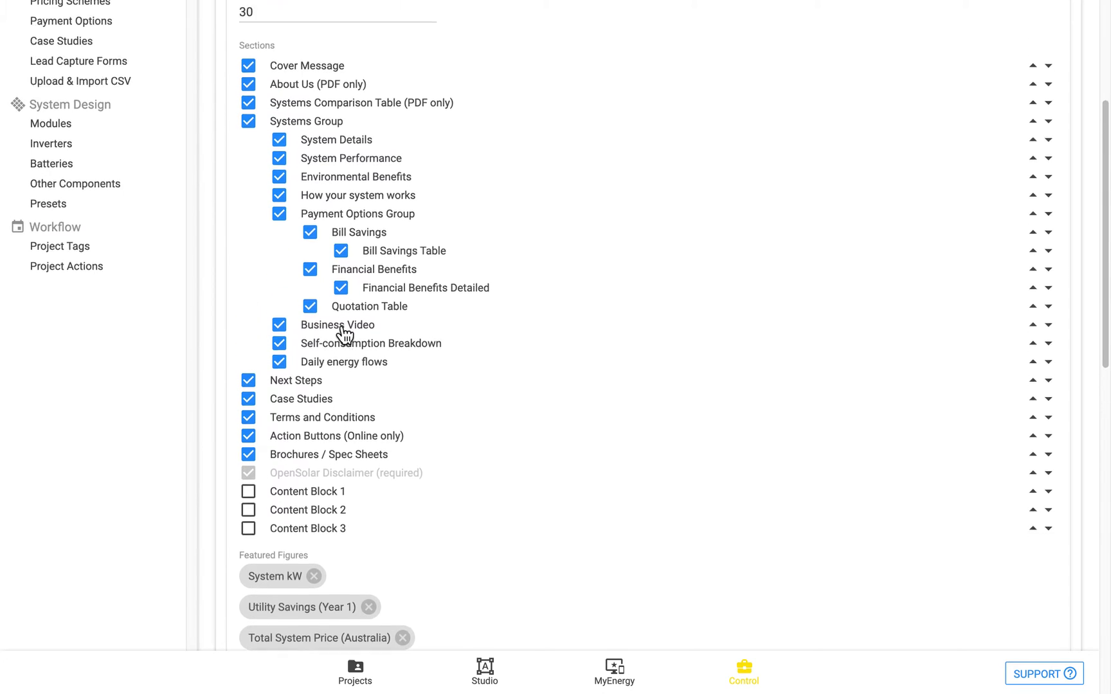
{"action": "scroll", "coordinate": [344, 334], "scroll_direction": "up", "scroll_amount": 2}
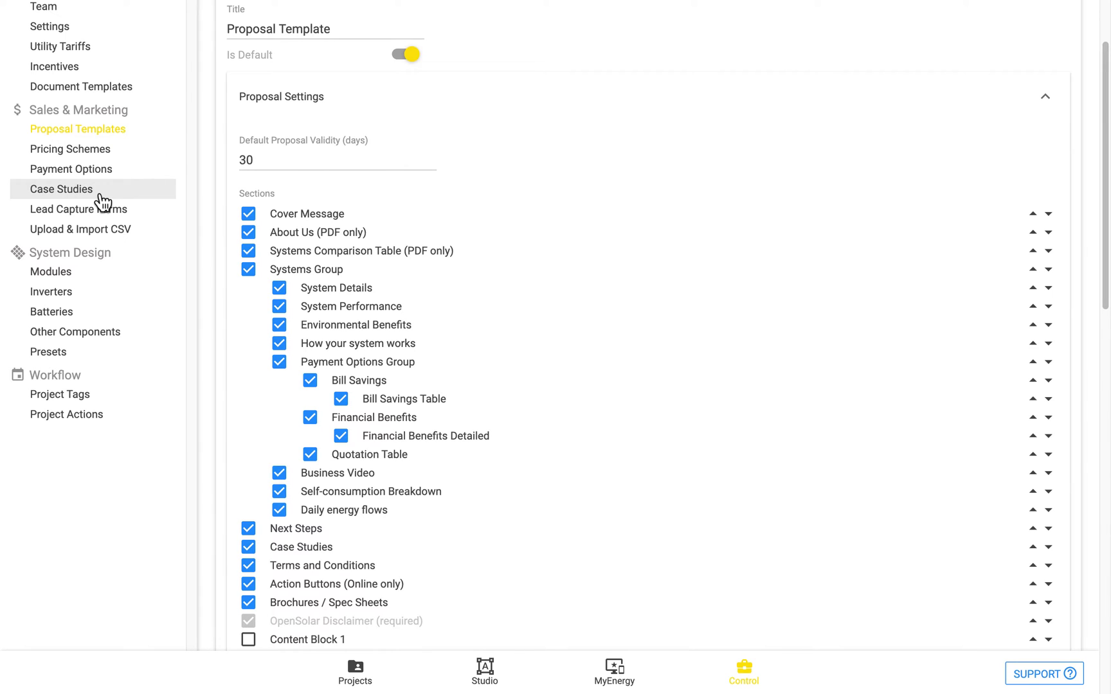
Review the four featured figures, then compare against the MyEnergy proposal preview.
{"action": "scroll", "coordinate": [384, 496], "scroll_direction": "down", "scroll_amount": 2}
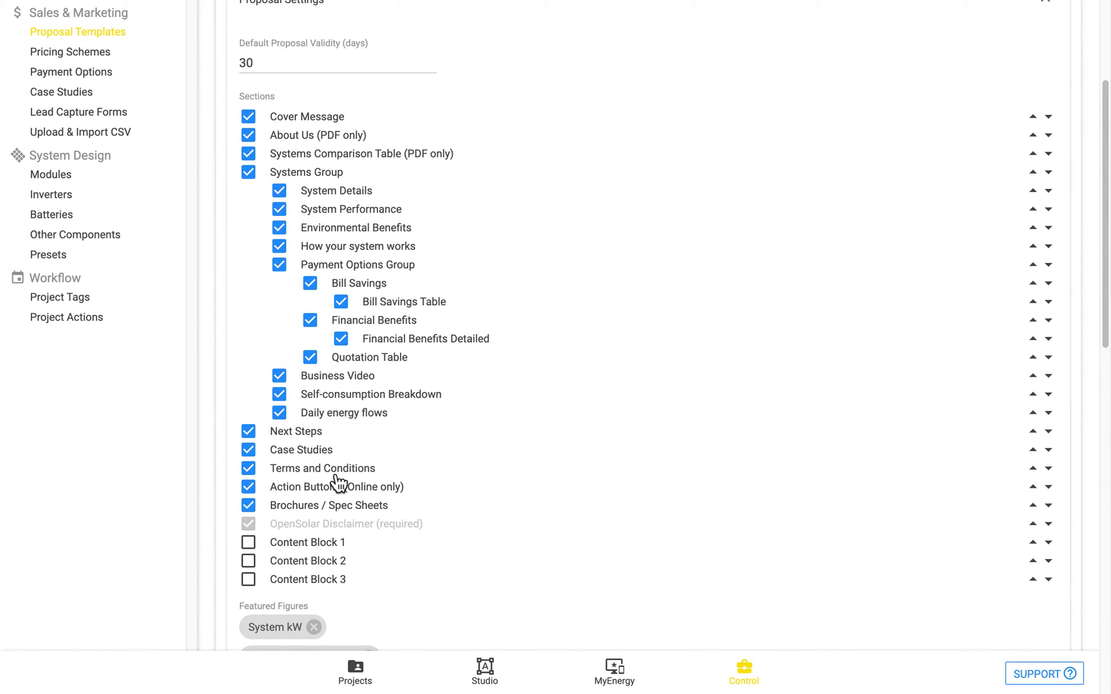
{"action": "scroll", "coordinate": [339, 484], "scroll_direction": "up", "scroll_amount": 4}
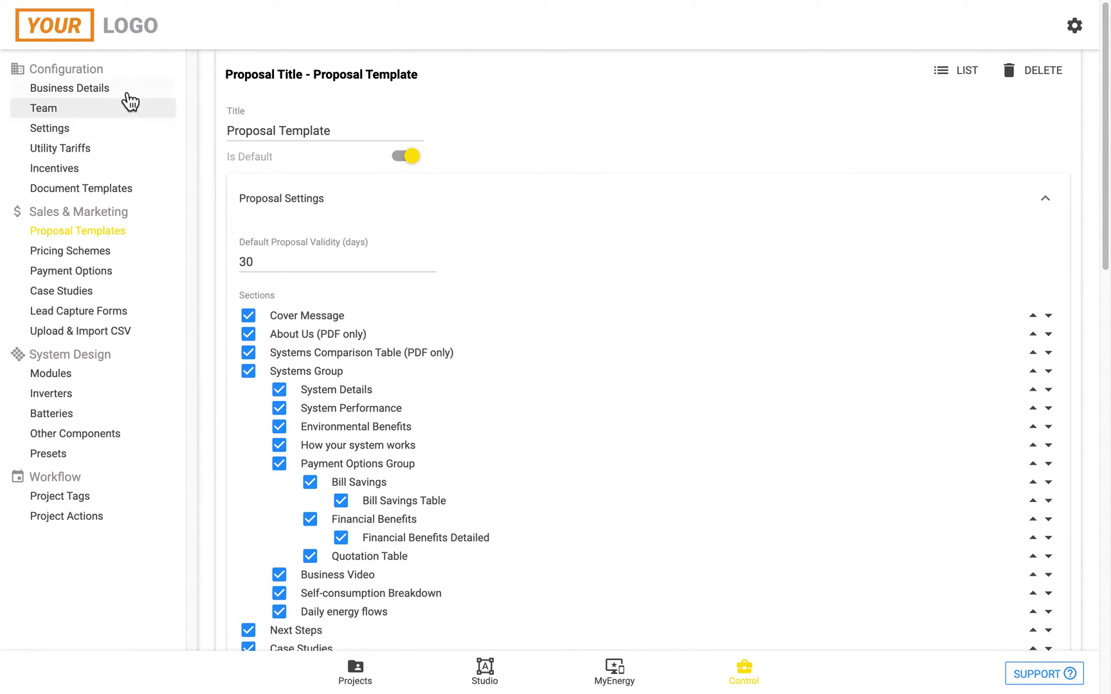
{"action": "scroll", "coordinate": [526, 459], "scroll_direction": "down", "scroll_amount": 5}
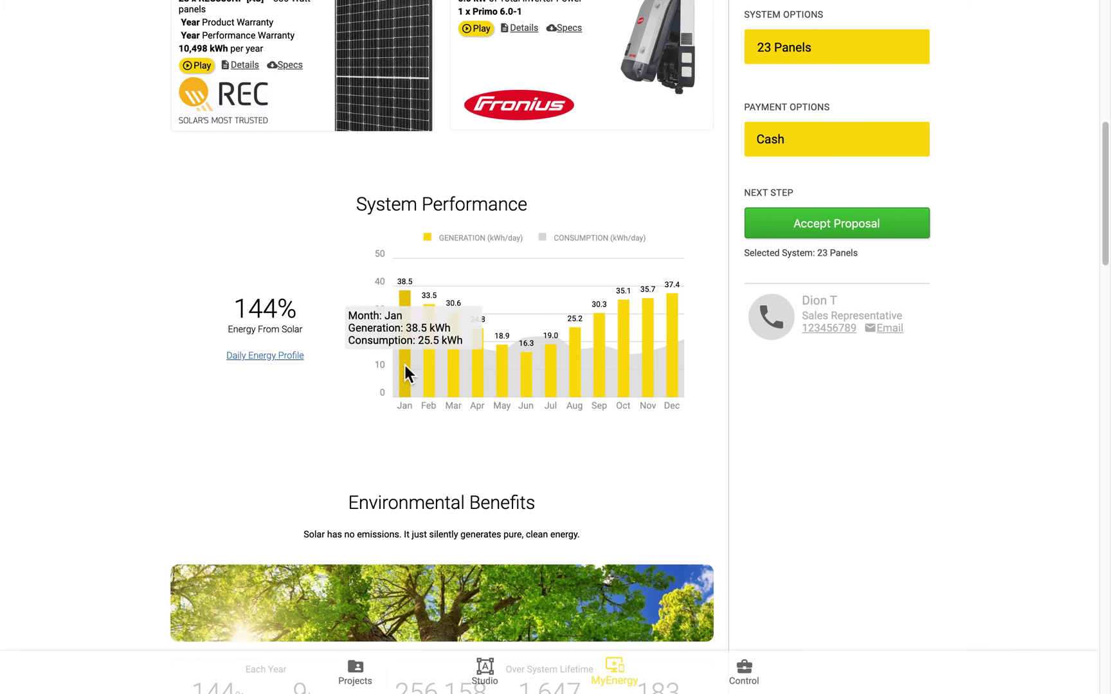
{"action": "scroll", "coordinate": [404, 365], "scroll_direction": "down", "scroll_amount": 15}
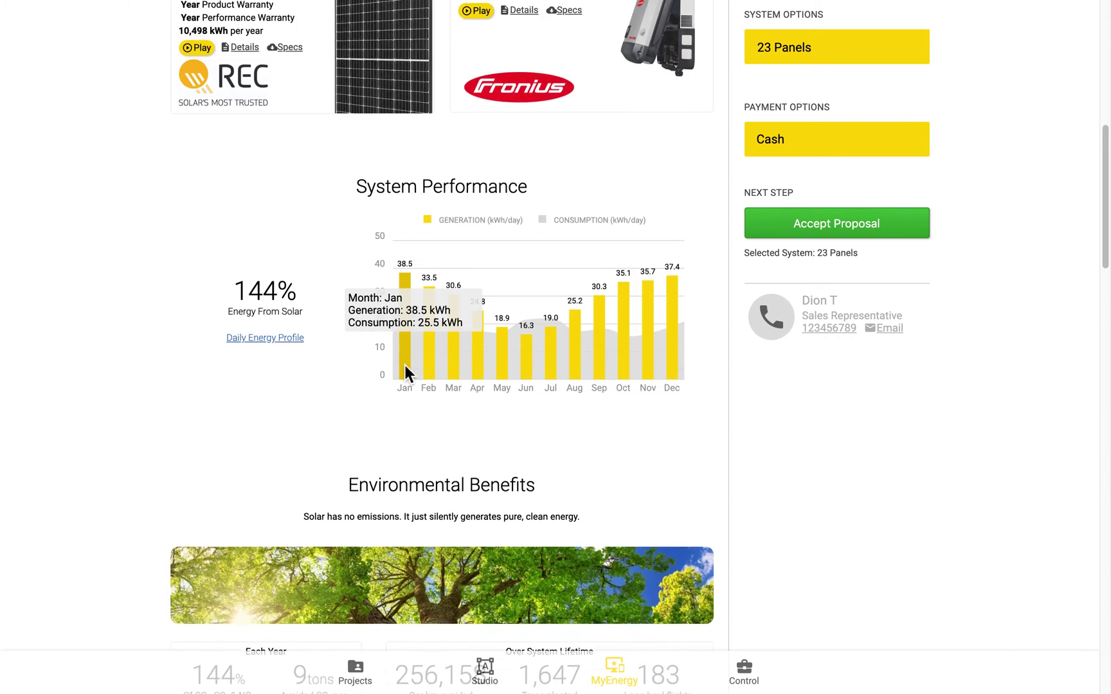
{"action": "scroll", "coordinate": [405, 365], "scroll_direction": "down", "scroll_amount": 10}
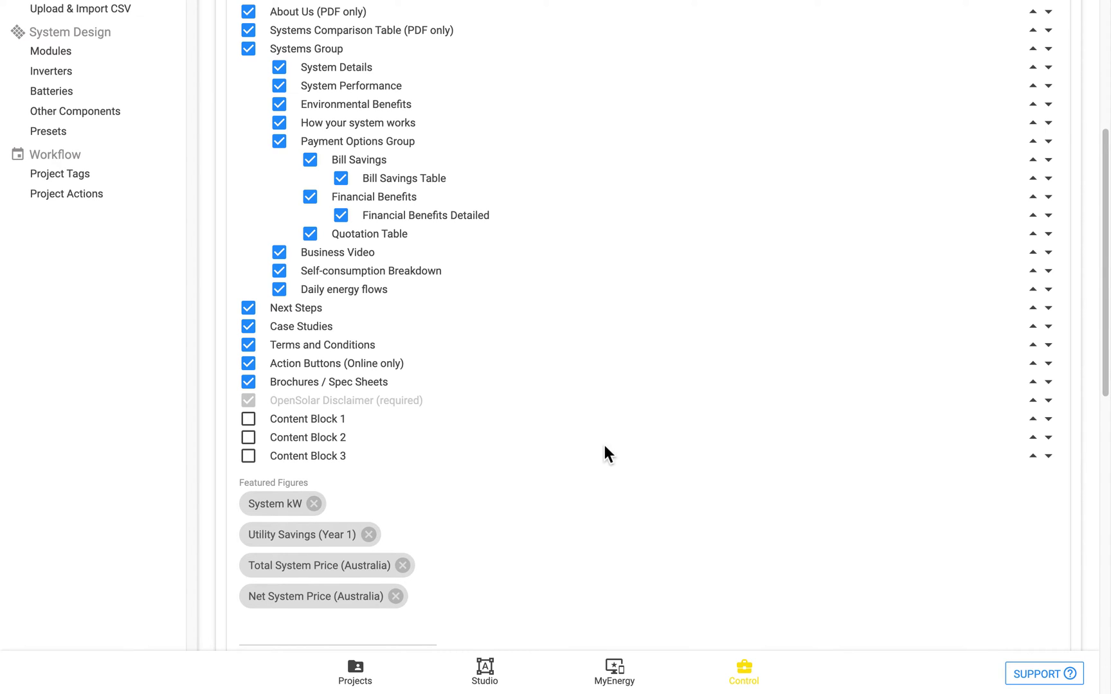
{"action": "scroll", "coordinate": [605, 450], "scroll_direction": "down", "scroll_amount": 3}
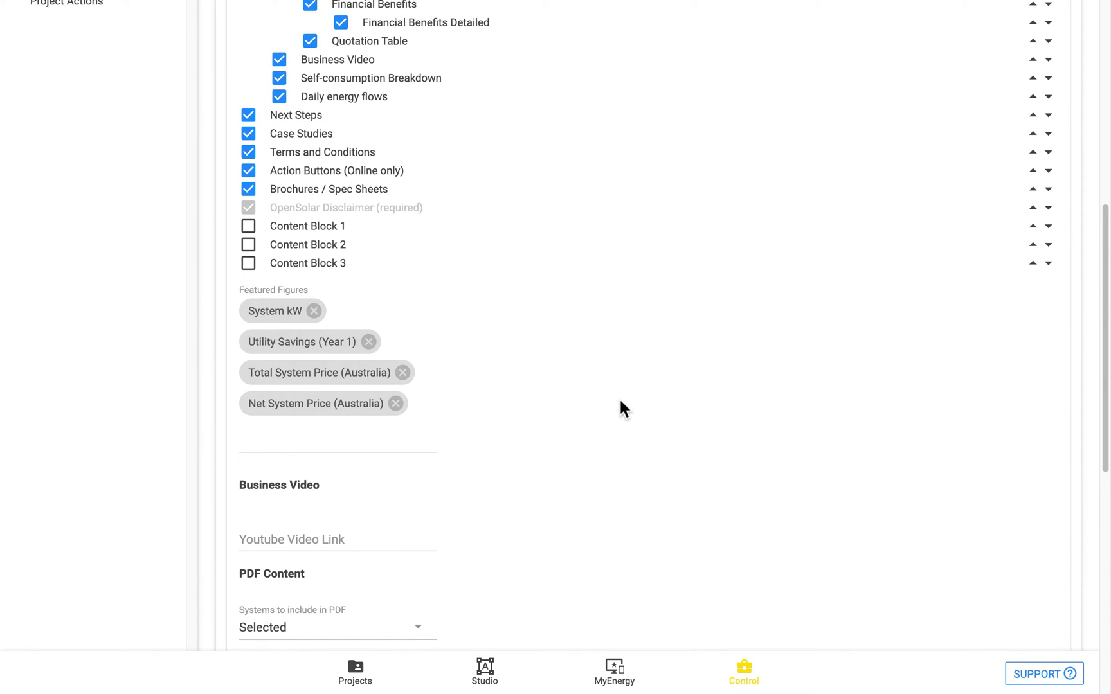
{"action": "key", "text": "alt+Left"}
{"action": "scroll", "coordinate": [619, 396], "scroll_direction": "up", "scroll_amount": 10}
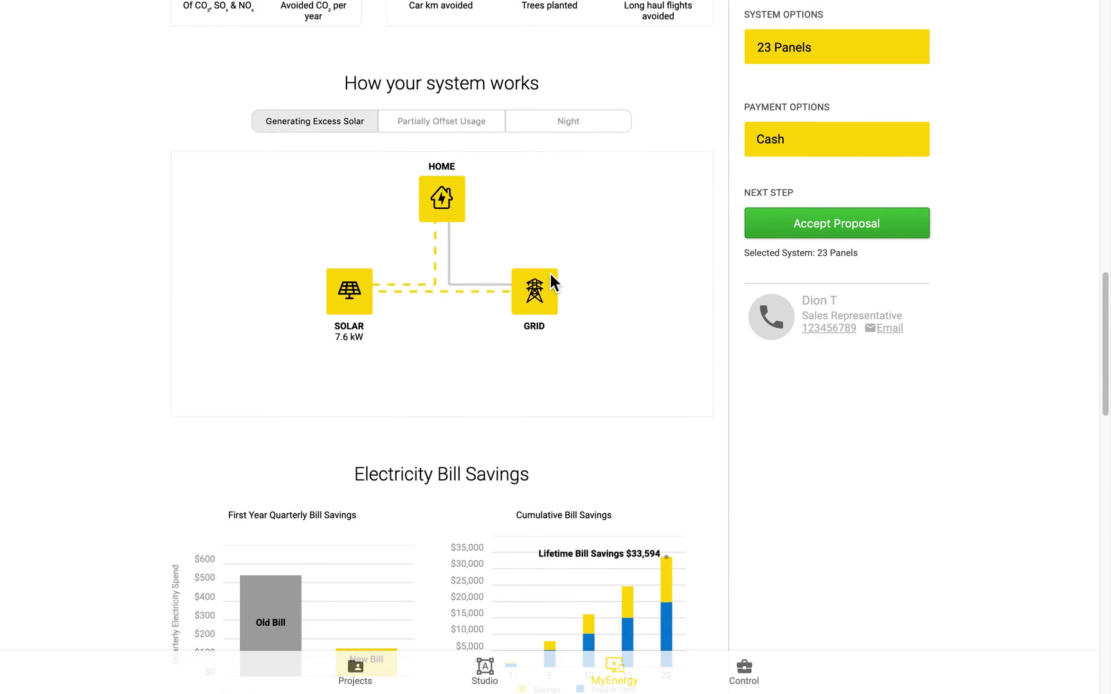
{"action": "scroll", "coordinate": [550, 274], "scroll_direction": "up", "scroll_amount": 15}
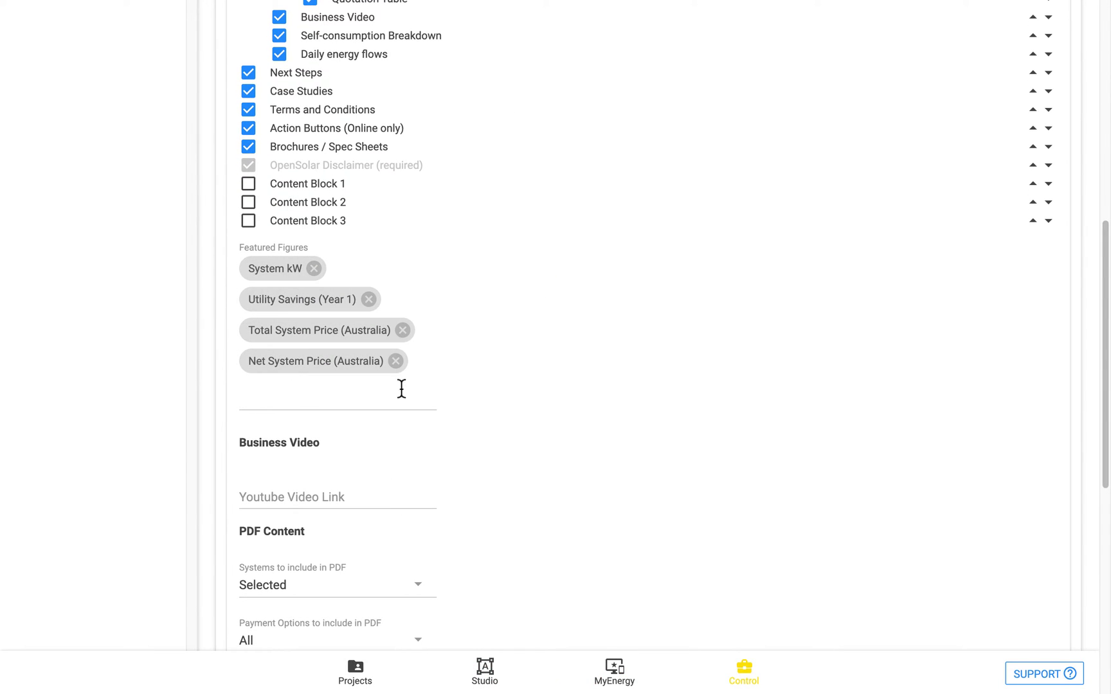
Re-add Net System Price (Australia) to the featured figures from the dropdown.
{"action": "left_click", "coordinate": [395, 361]}
{"action": "left_click", "coordinate": [370, 367]}
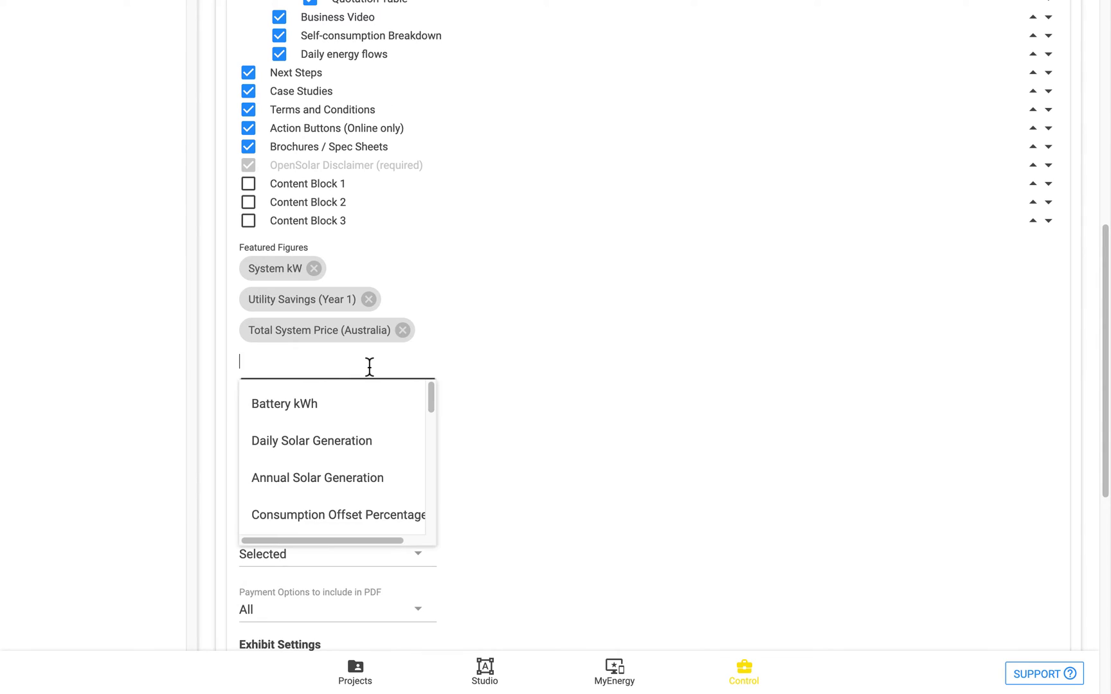
{"action": "scroll", "coordinate": [352, 501], "scroll_direction": "down", "scroll_amount": 2}
{"action": "scroll", "coordinate": [354, 501], "scroll_direction": "down", "scroll_amount": 6}
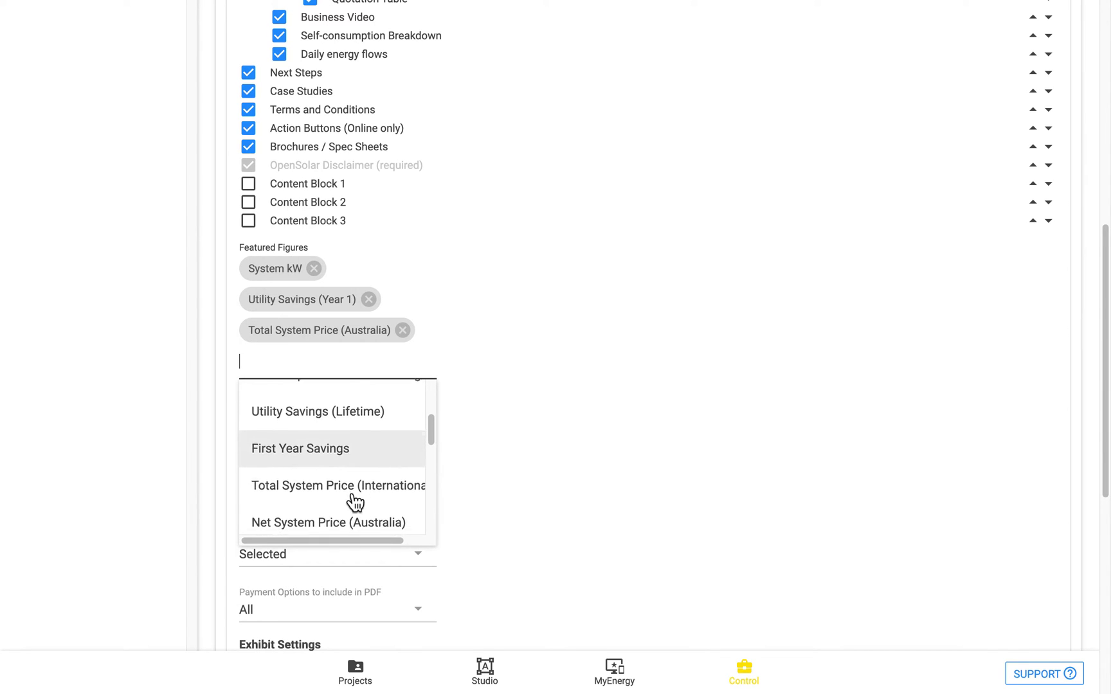
{"action": "scroll", "coordinate": [355, 501], "scroll_direction": "down", "scroll_amount": 5}
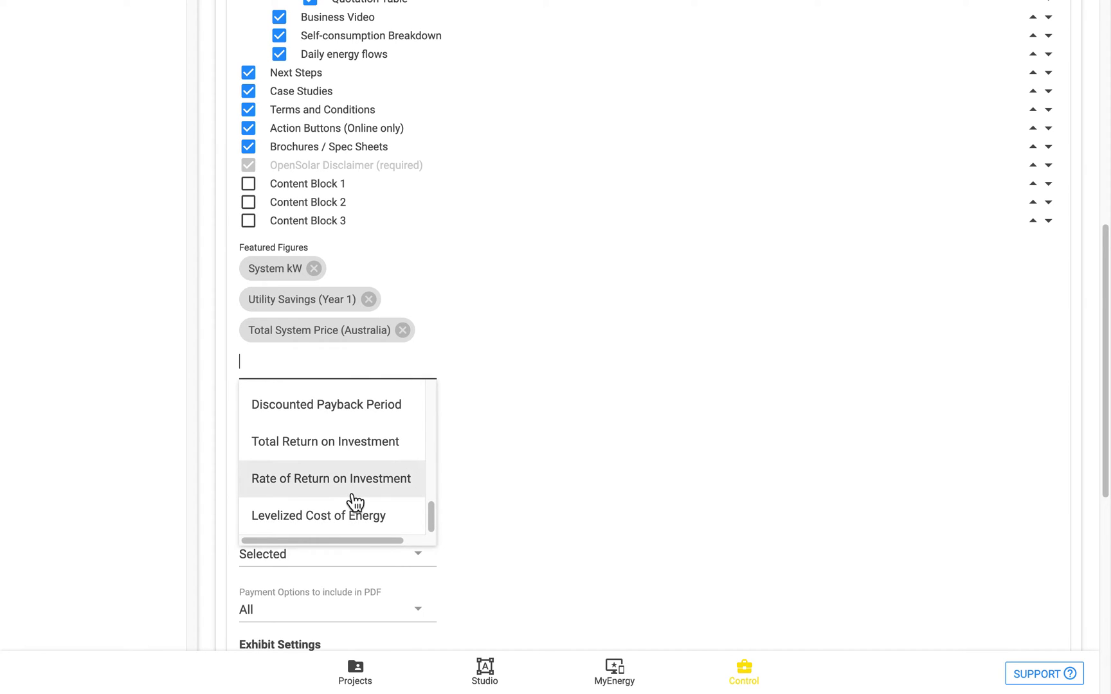
{"action": "scroll", "coordinate": [355, 501], "scroll_direction": "up", "scroll_amount": 5}
{"action": "scroll", "coordinate": [353, 503], "scroll_direction": "up", "scroll_amount": 3}
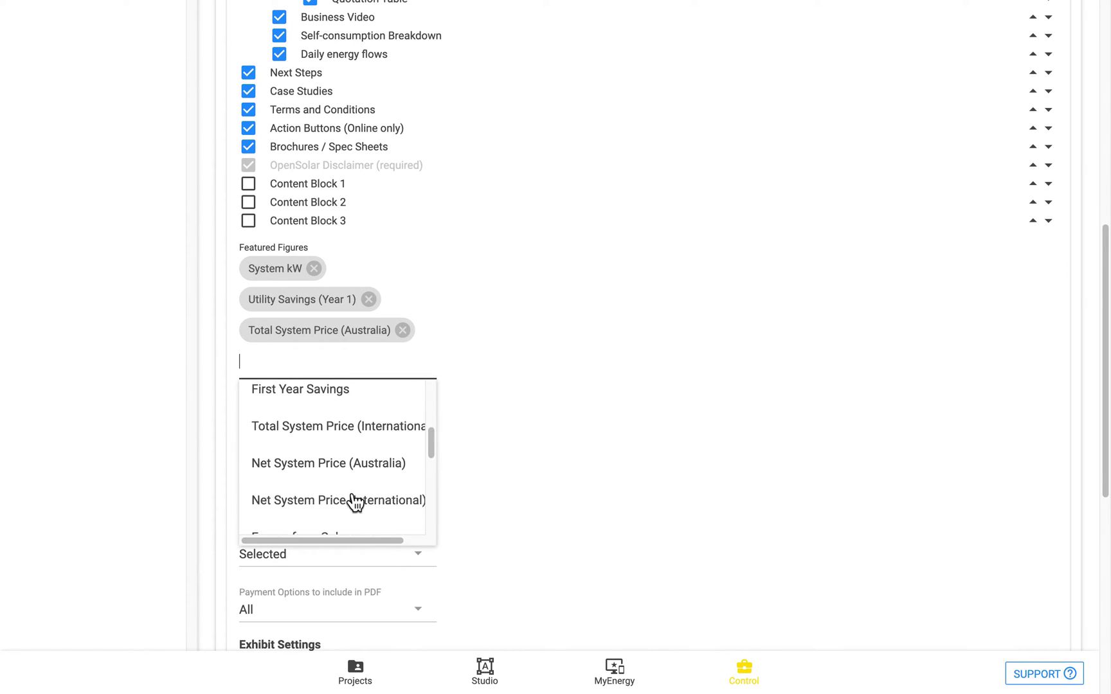
{"action": "left_click", "coordinate": [353, 507]}
{"action": "left_click", "coordinate": [679, 453]}
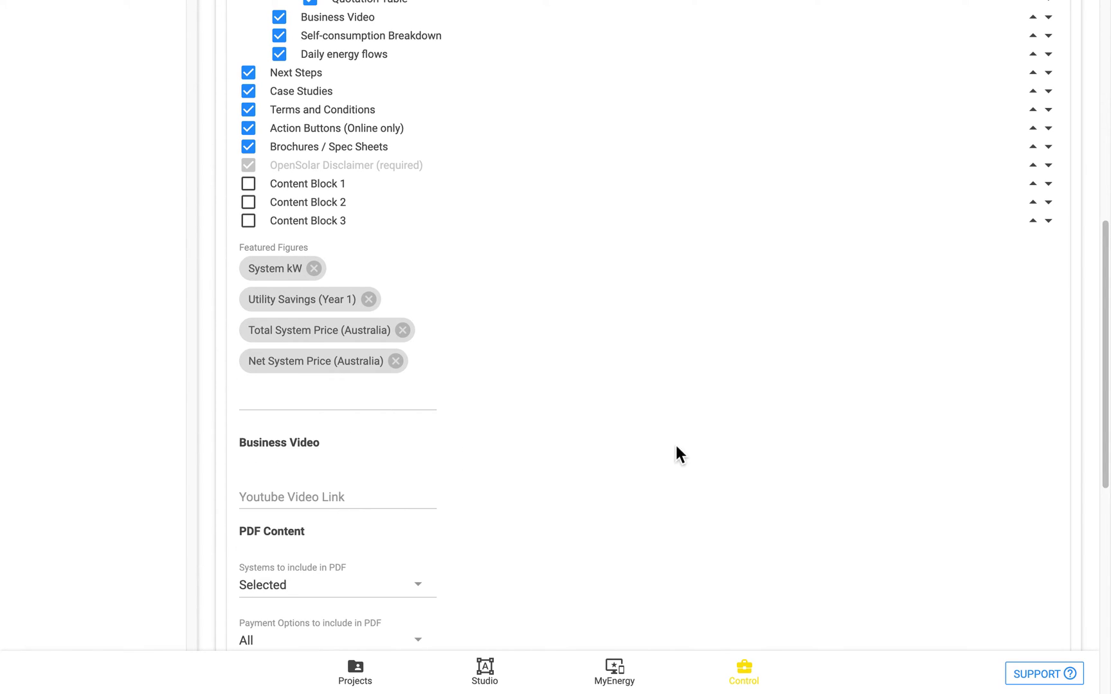
Select the still-empty Business Video YouTube Video Link field.
{"action": "scroll", "coordinate": [676, 448], "scroll_direction": "down", "scroll_amount": 3}
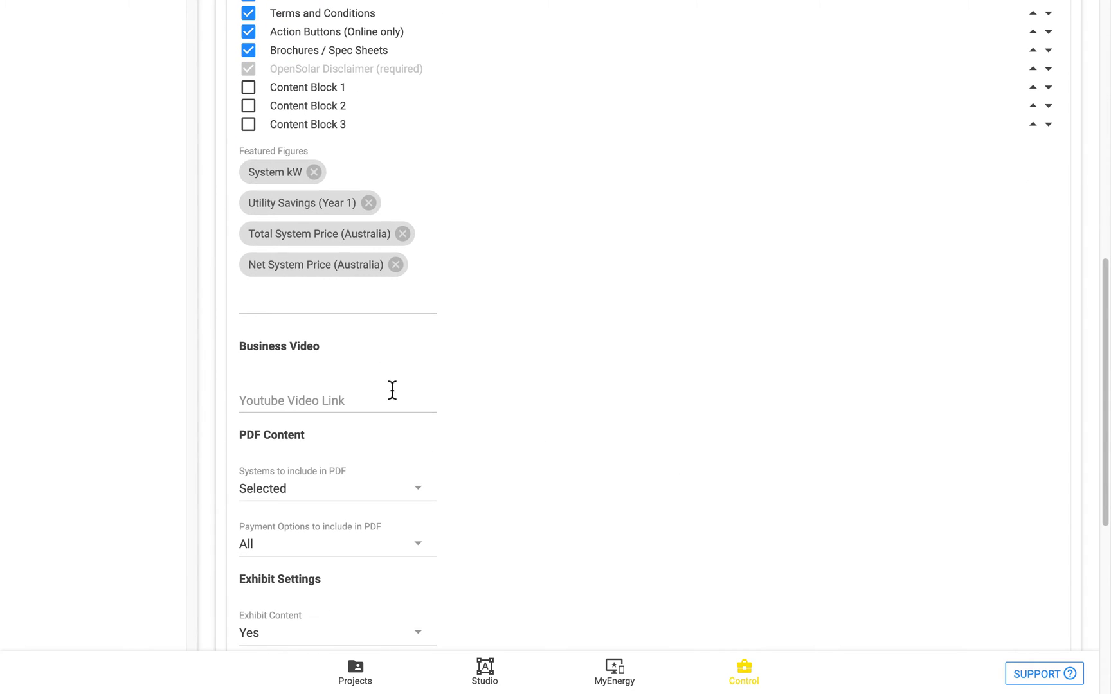
{"action": "left_click", "coordinate": [336, 405]}
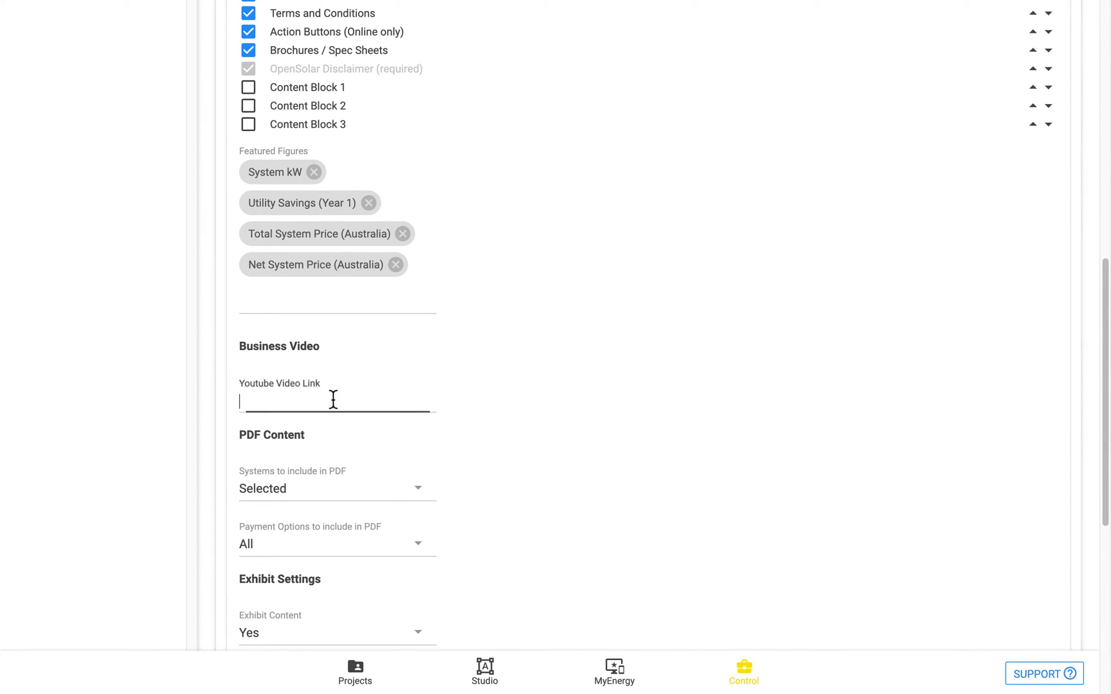
{"action": "scroll", "coordinate": [341, 418], "scroll_direction": "up", "scroll_amount": 5}
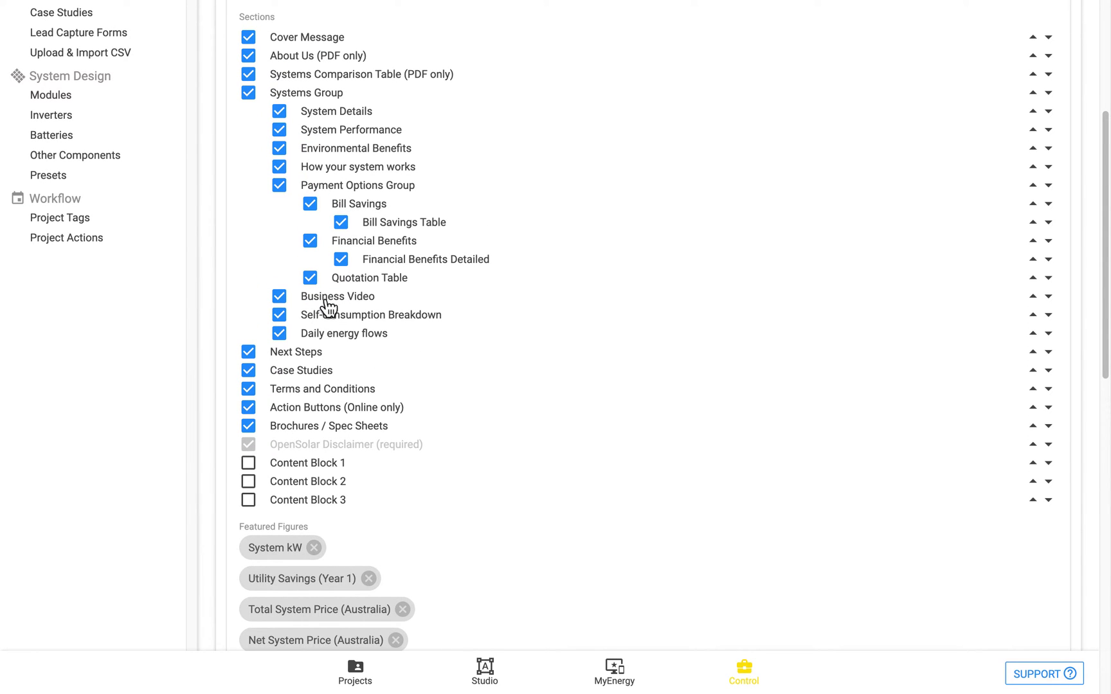
{"action": "scroll", "coordinate": [571, 415], "scroll_direction": "down", "scroll_amount": 5}
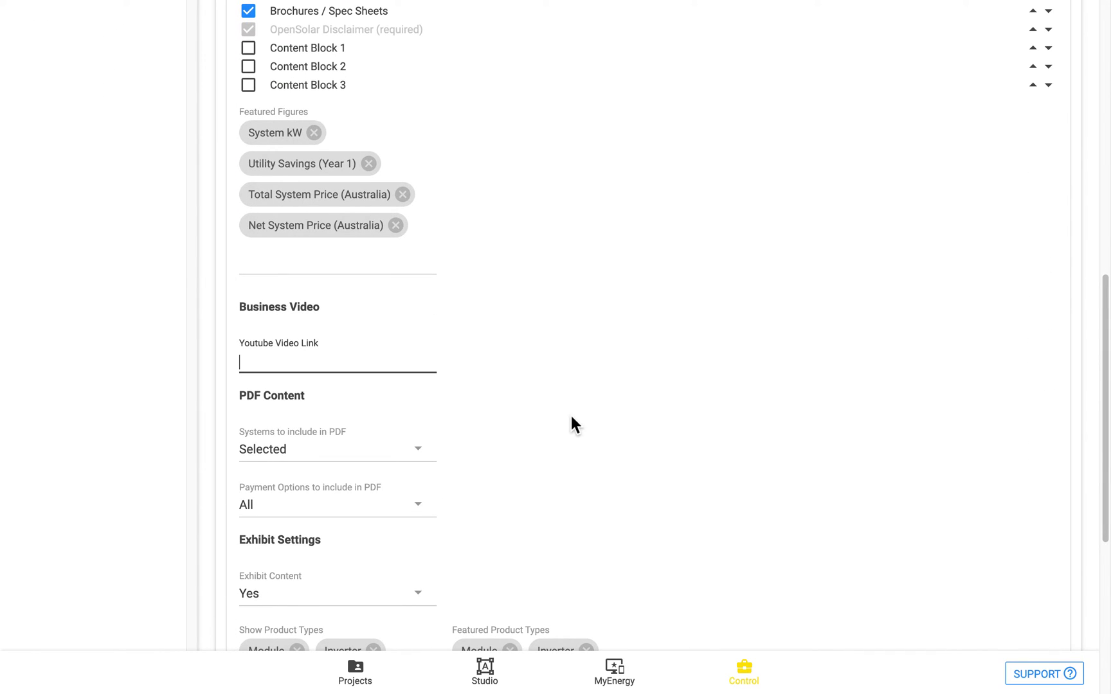
{"action": "scroll", "coordinate": [572, 418], "scroll_direction": "down", "scroll_amount": 3}
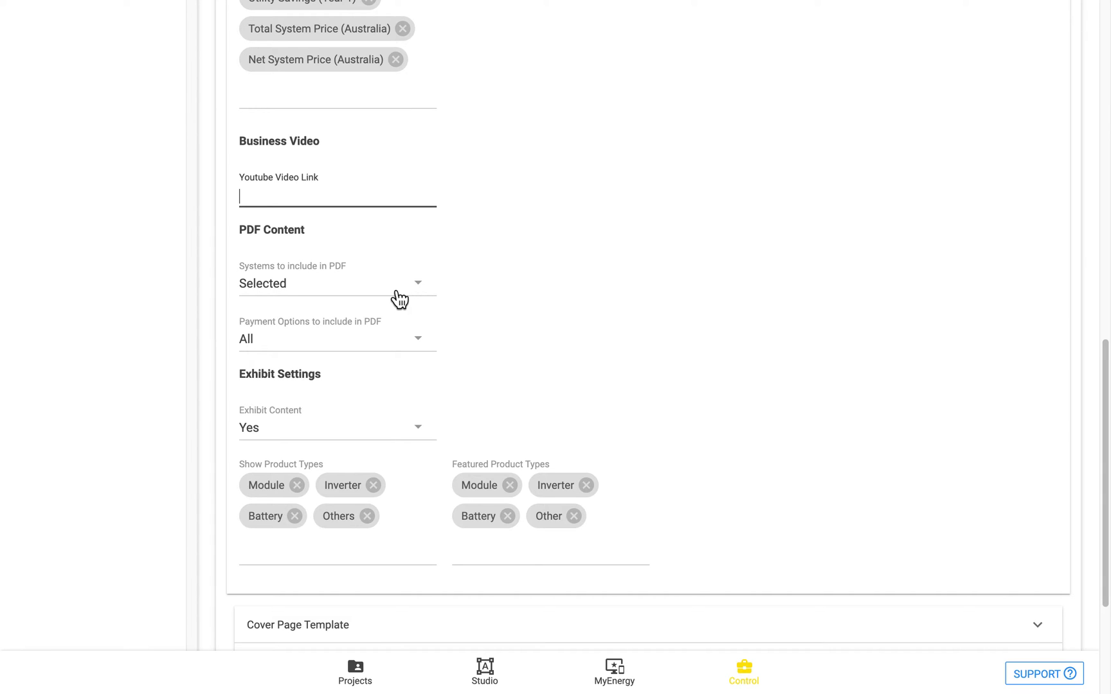
{"action": "left_click", "coordinate": [393, 289]}
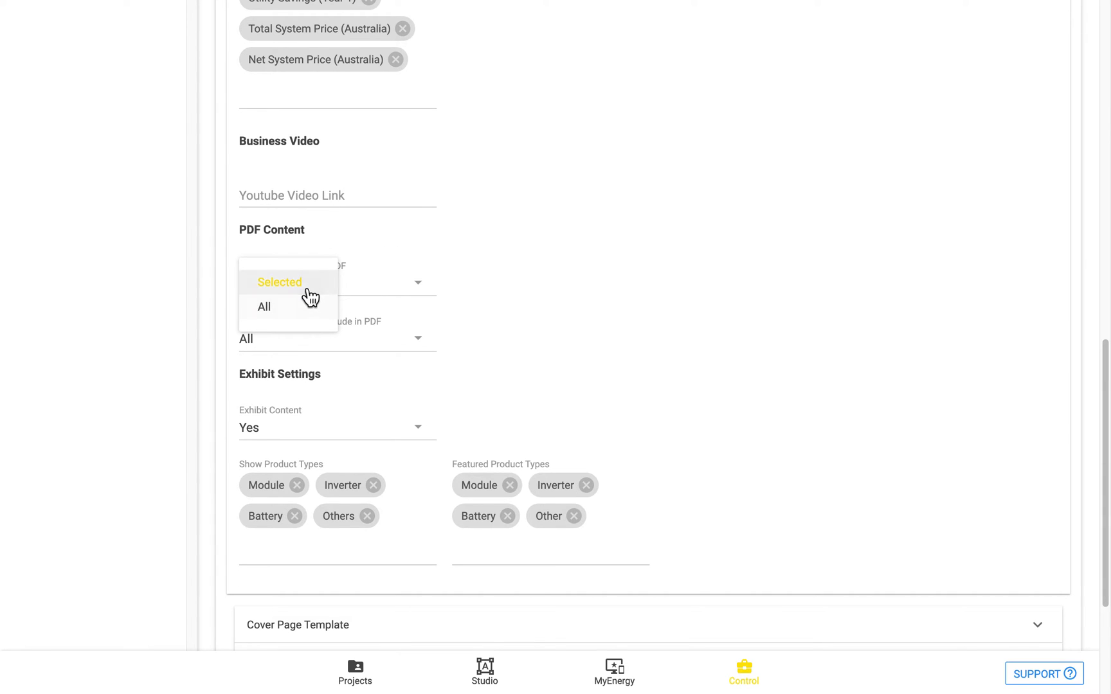
{"action": "left_click", "coordinate": [491, 308]}
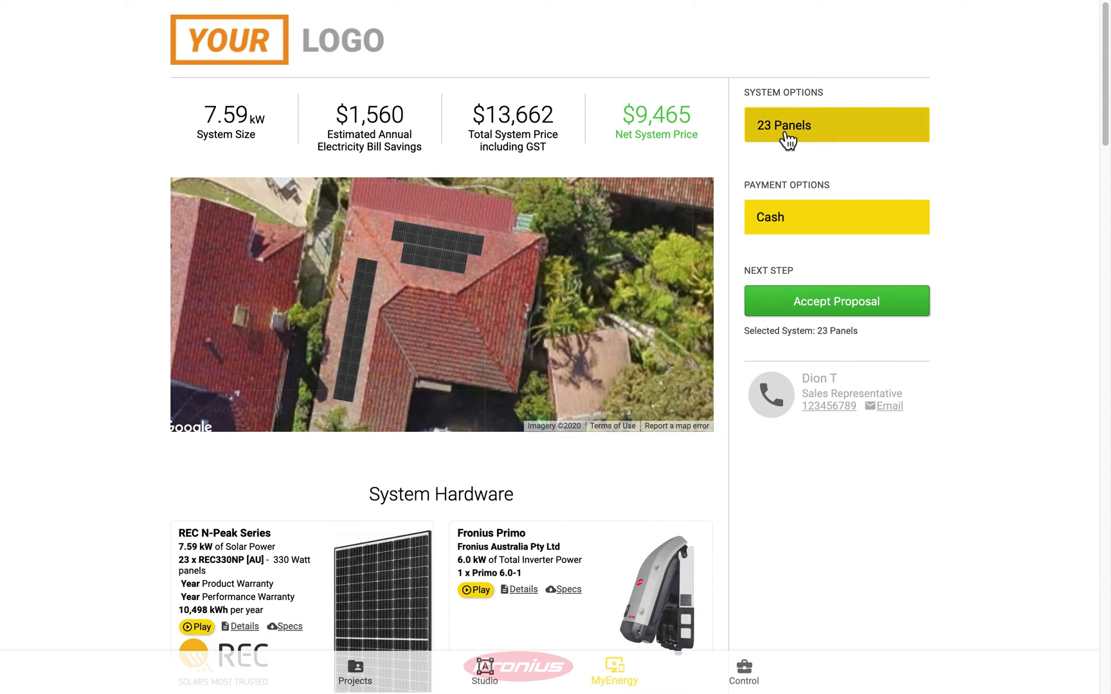
{"action": "scroll", "coordinate": [750, 271], "scroll_direction": "down", "scroll_amount": 6}
{"action": "scroll", "coordinate": [750, 271], "scroll_direction": "down", "scroll_amount": 20}
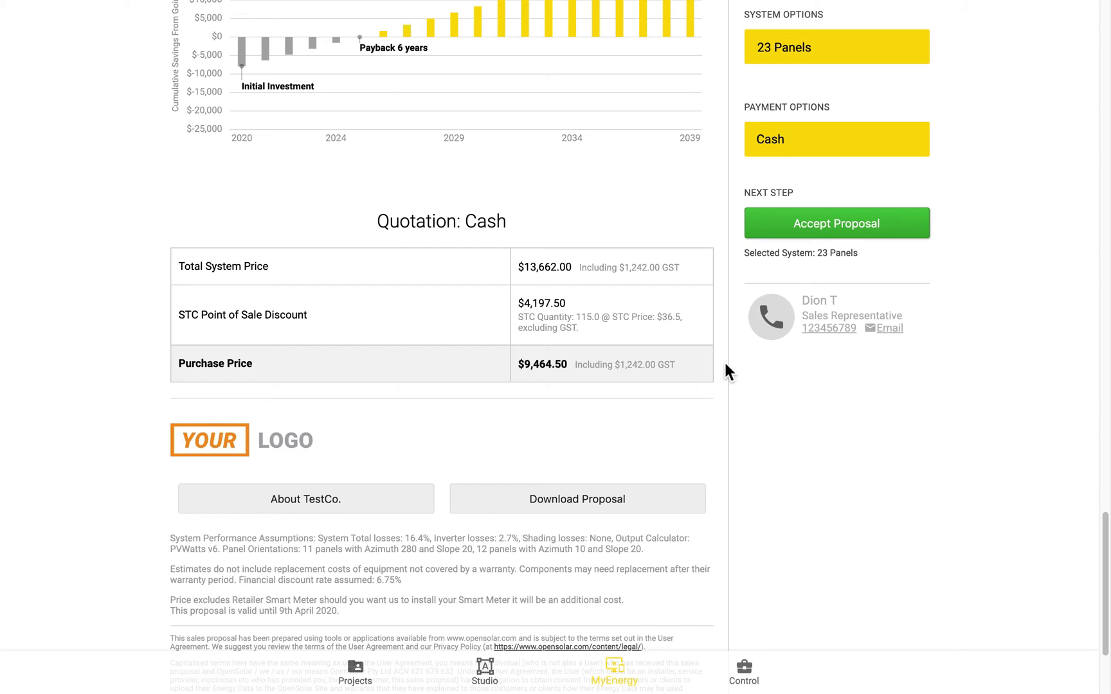
{"action": "left_click", "coordinate": [612, 499]}
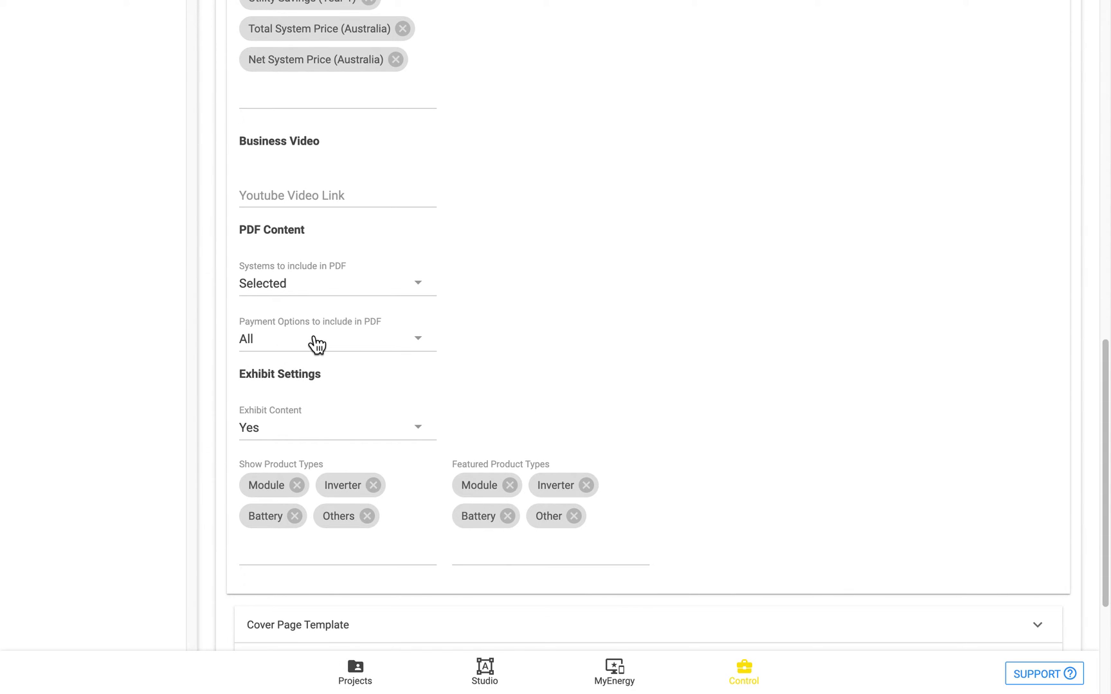
{"action": "scroll", "coordinate": [156, 386], "scroll_direction": "down", "scroll_amount": 3}
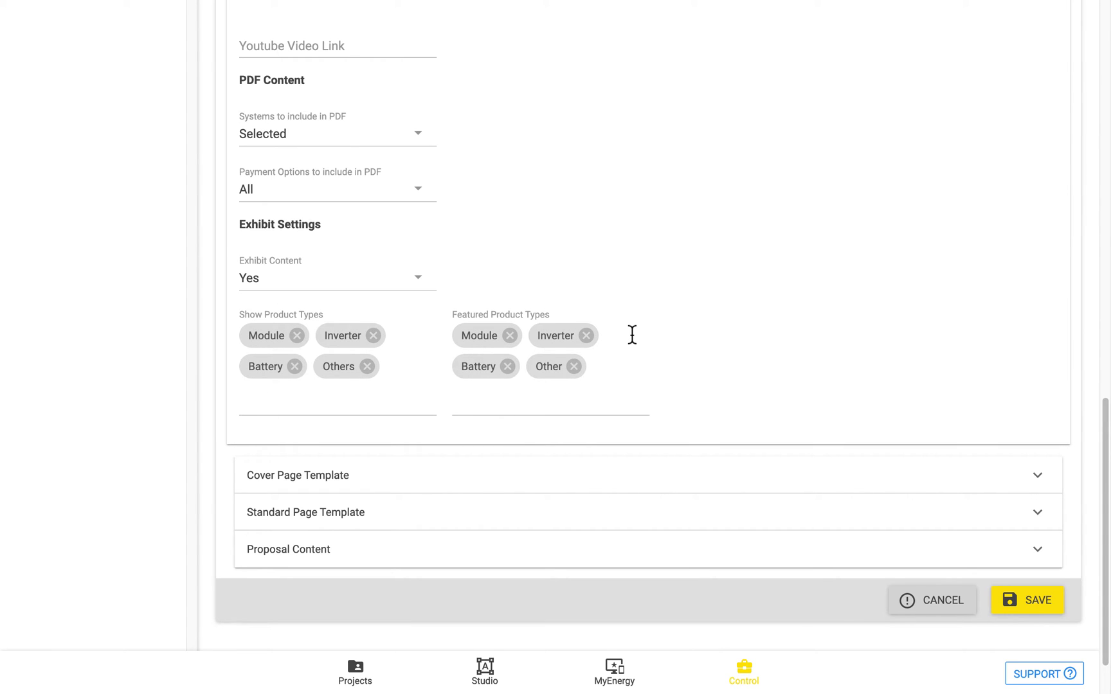
Expand the Cover Page Template settings and compare its cover letter with MyEnergy's.
{"action": "left_click", "coordinate": [343, 479]}
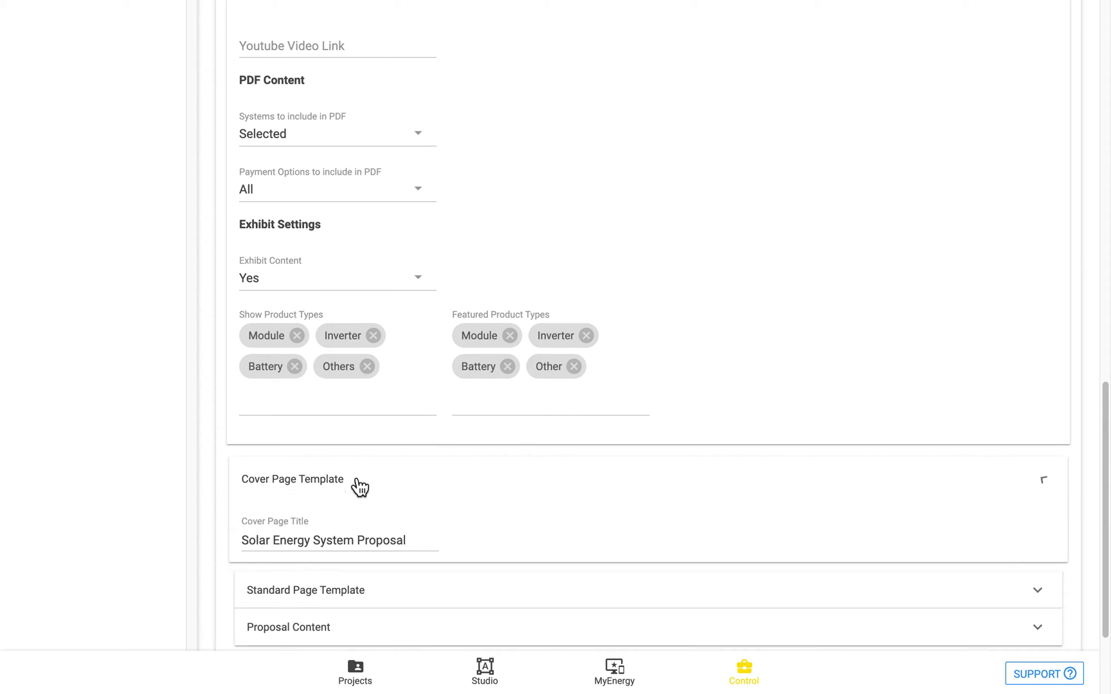
{"action": "scroll", "coordinate": [164, 506], "scroll_direction": "down", "scroll_amount": 6}
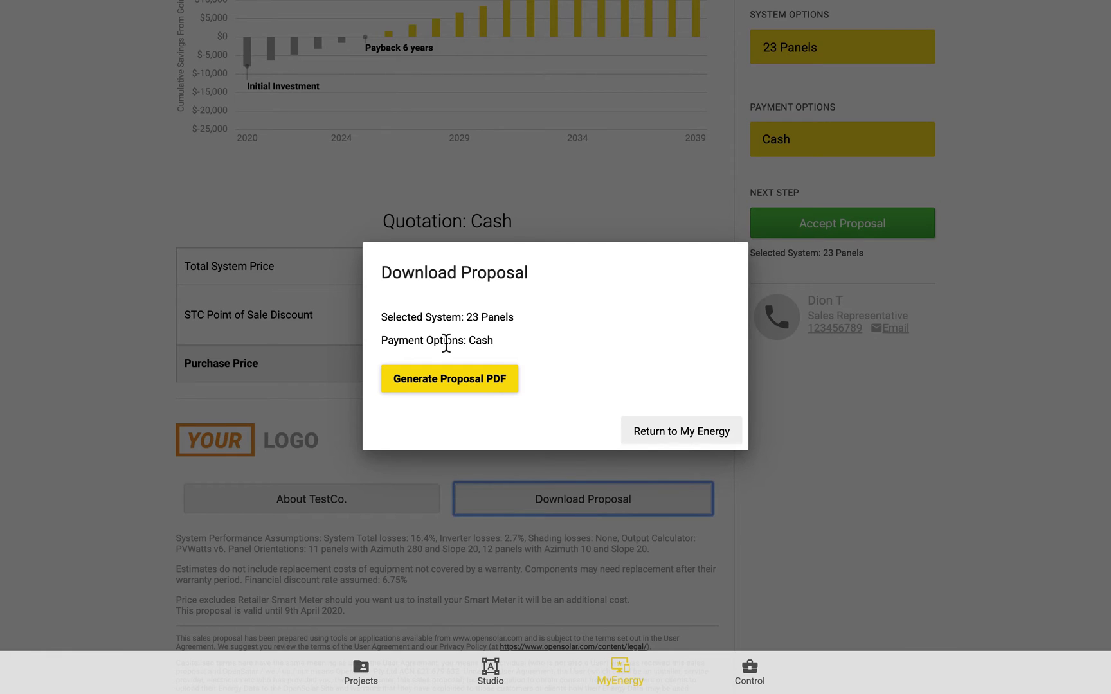
{"action": "left_click", "coordinate": [666, 435]}
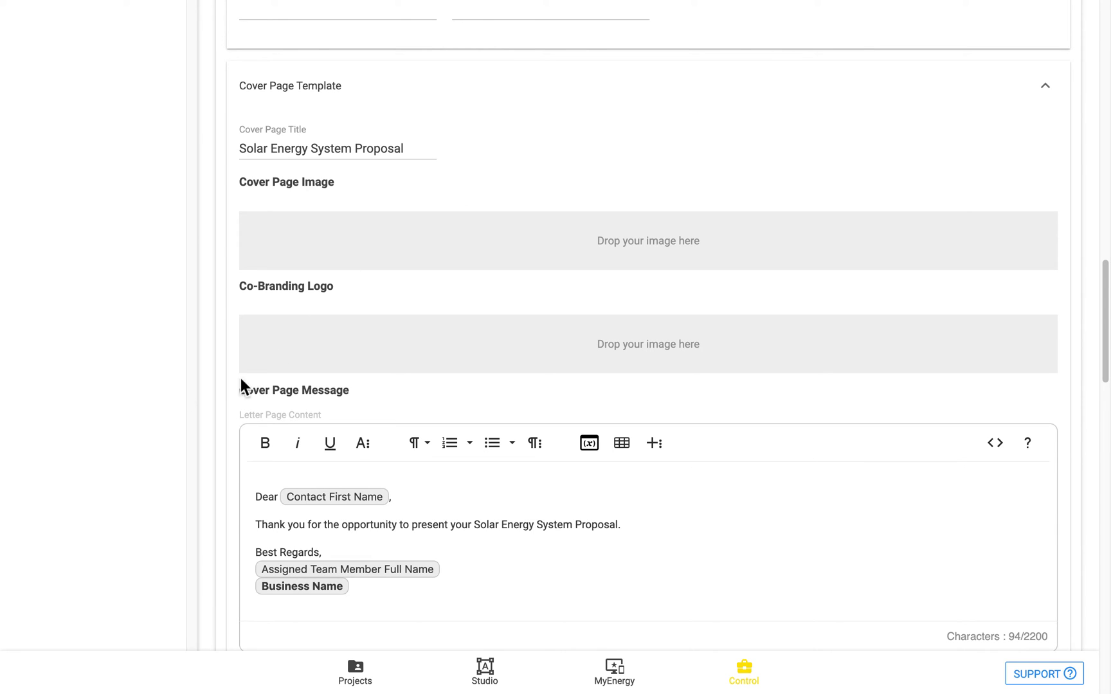
{"action": "scroll", "coordinate": [150, 424], "scroll_direction": "down", "scroll_amount": 2}
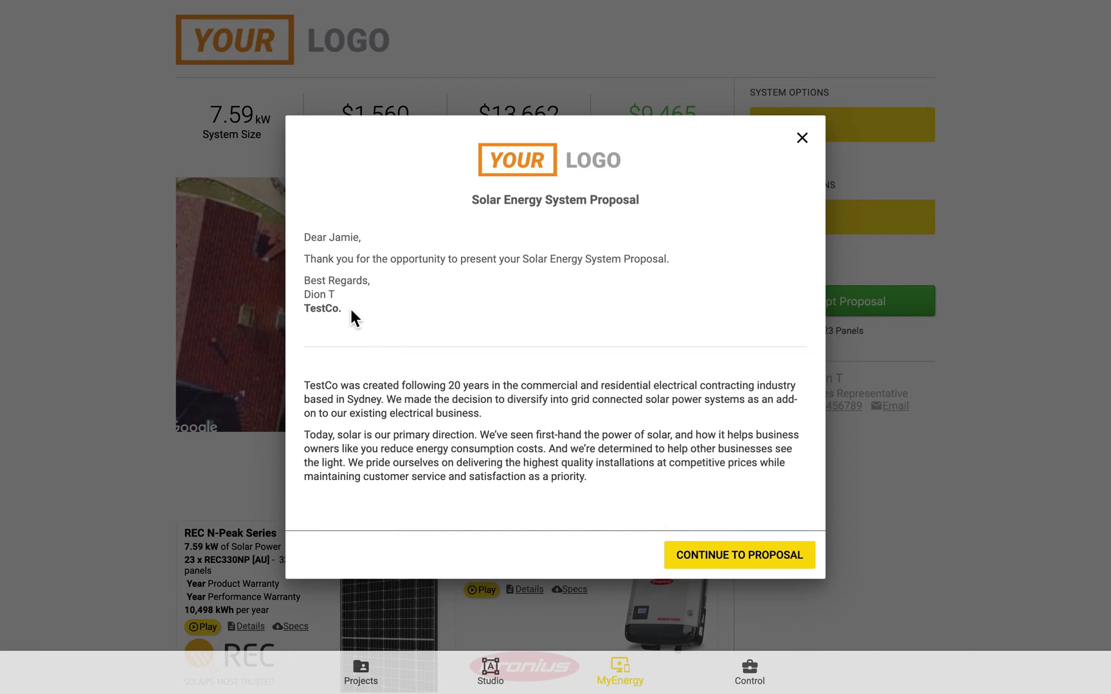
Select the cover letter's sign-off lines and bring up the insertable placeholder list.
{"action": "mouse_move", "coordinate": [349, 312]}
{"action": "left_mouse_down"}
{"action": "mouse_move", "coordinate": [305, 223]}
{"action": "mouse_move", "coordinate": [312, 235]}
{"action": "left_mouse_up"}
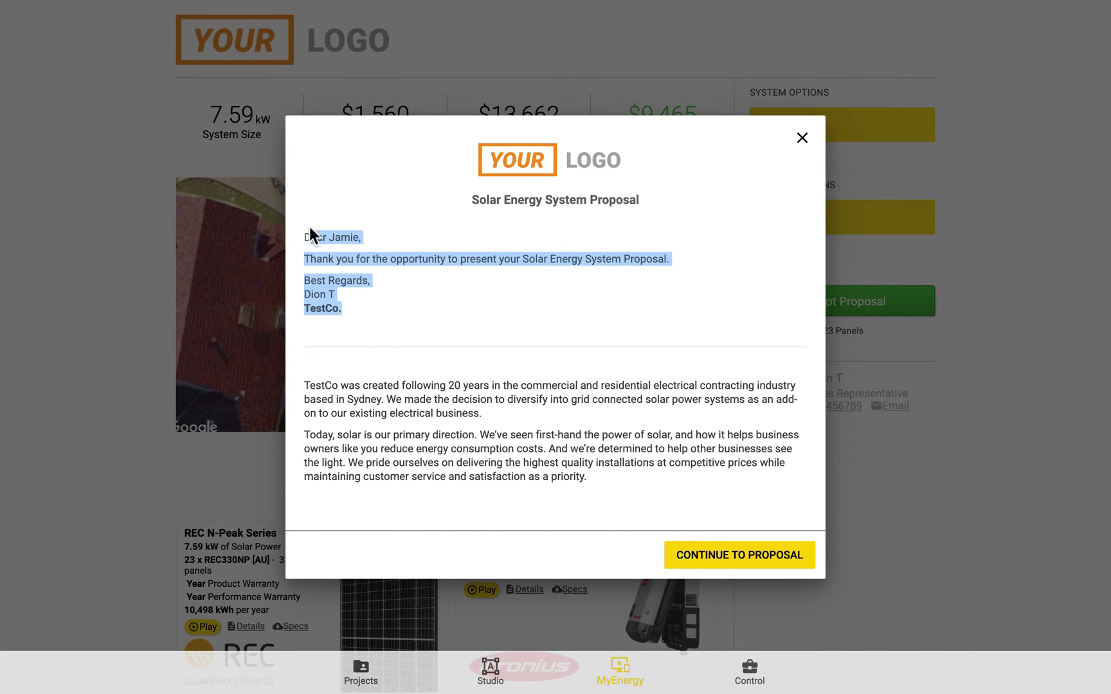
{"action": "left_click", "coordinate": [440, 296]}
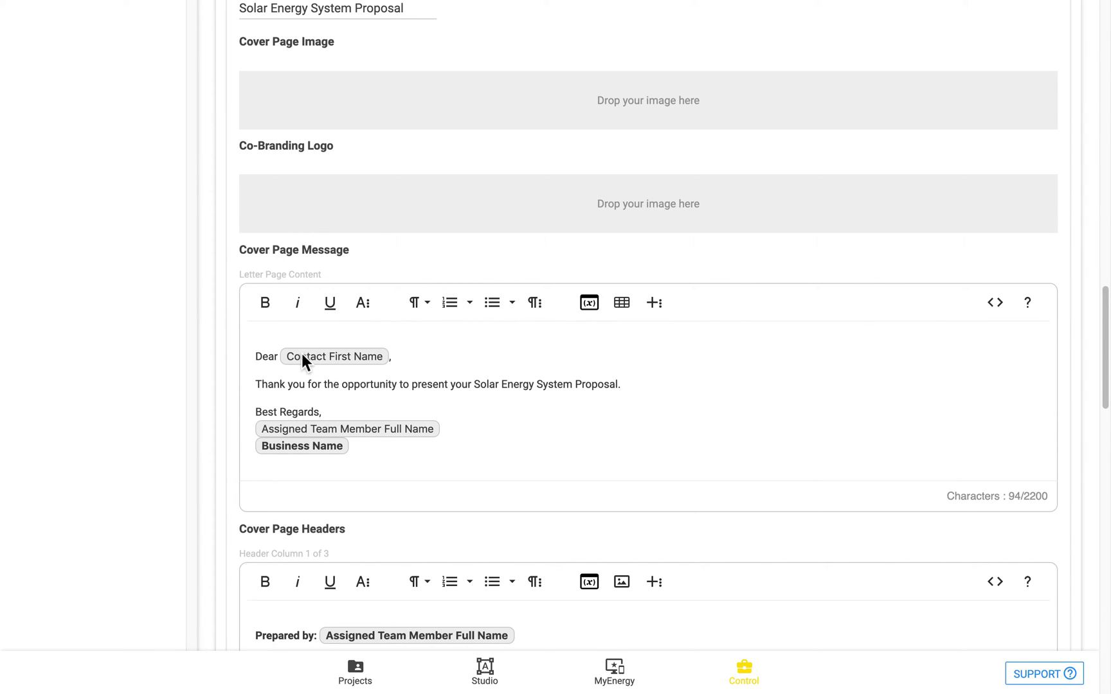
{"action": "left_click", "coordinate": [597, 311]}
{"action": "scroll", "coordinate": [643, 453], "scroll_direction": "down", "scroll_amount": 4}
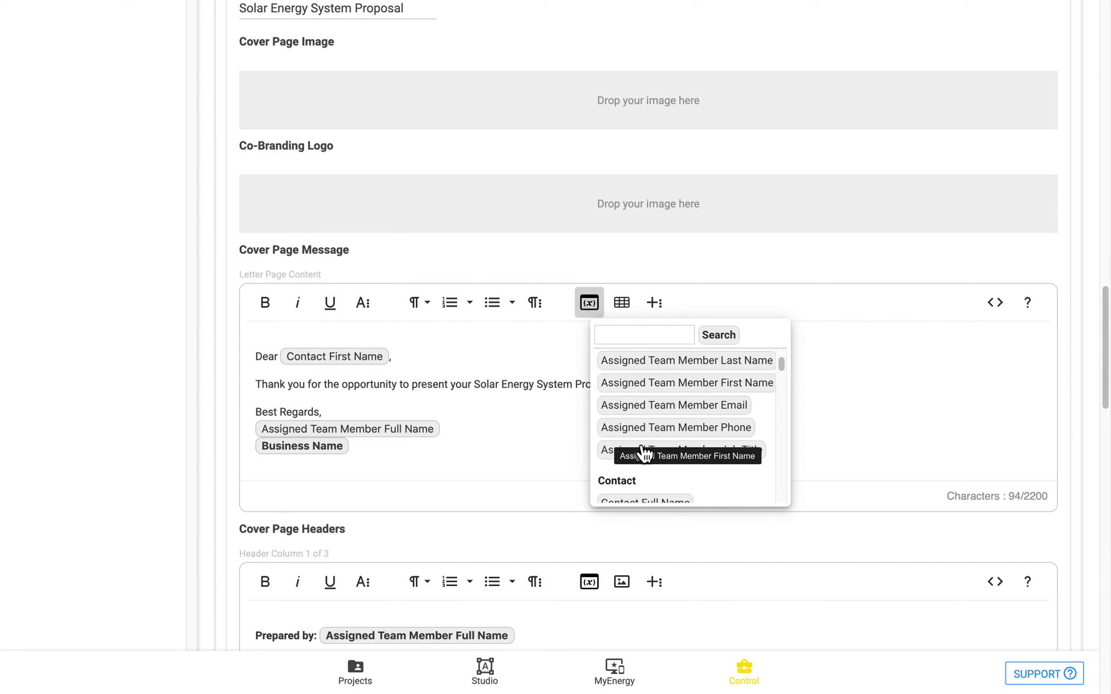
{"action": "left_click", "coordinate": [533, 415]}
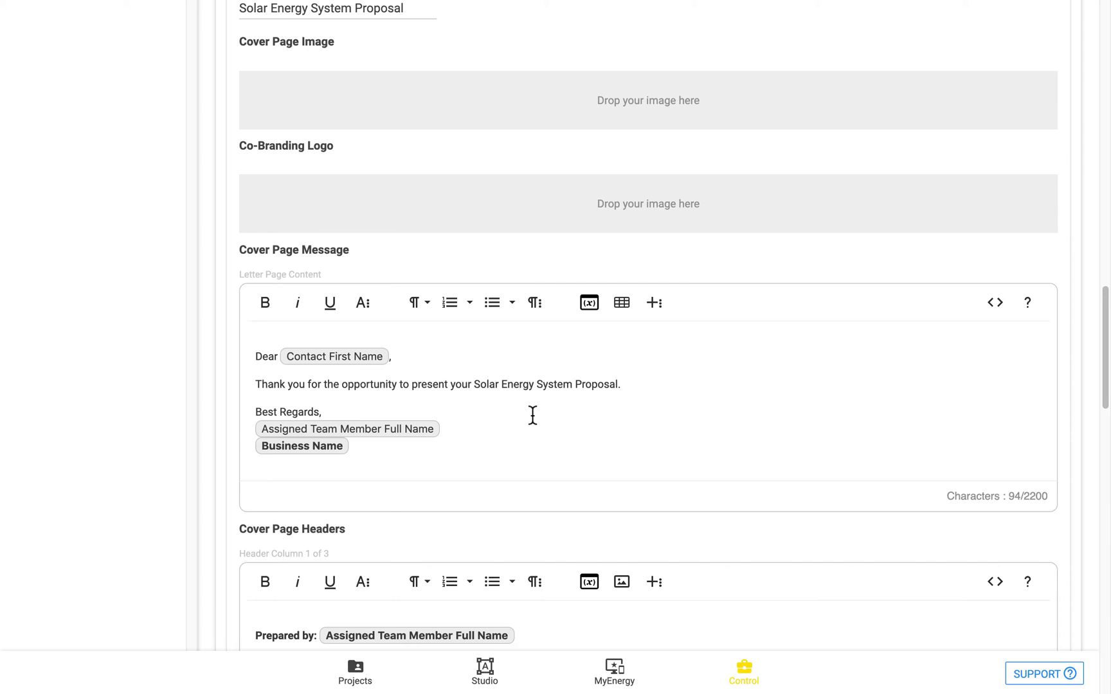
{"action": "scroll", "coordinate": [533, 414], "scroll_direction": "down", "scroll_amount": 4}
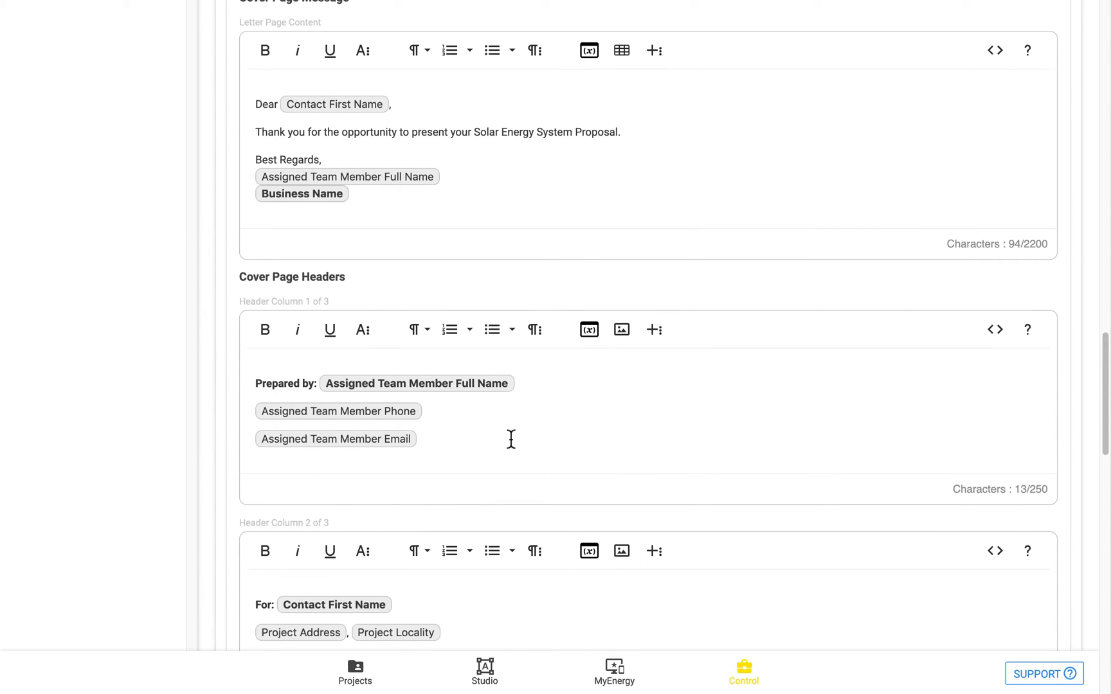
{"action": "scroll", "coordinate": [266, 471], "scroll_direction": "down", "scroll_amount": 1}
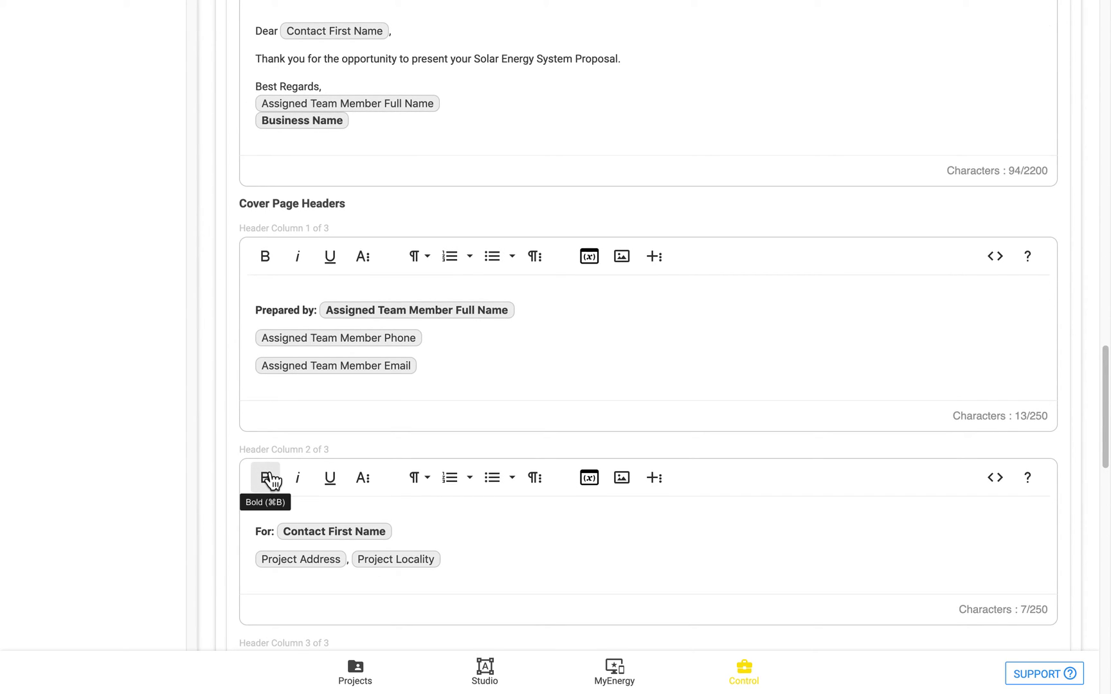
{"action": "scroll", "coordinate": [234, 429], "scroll_direction": "down", "scroll_amount": 4}
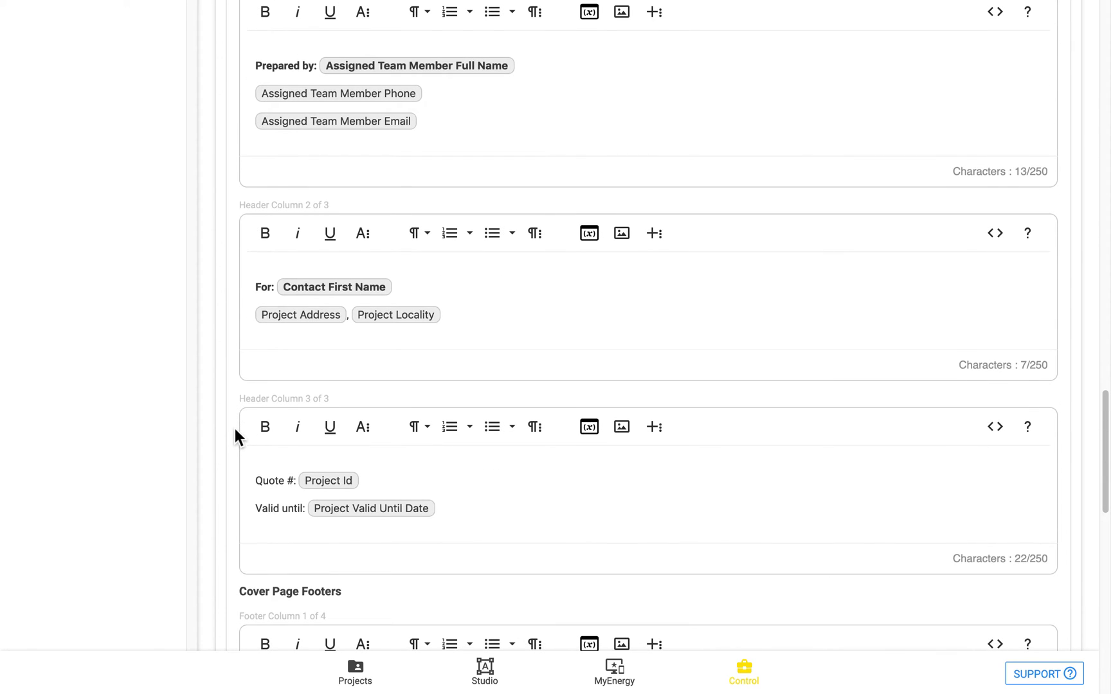
{"action": "left_click", "coordinate": [448, 511]}
{"action": "left_click_drag", "start_coordinate": [449, 510], "coordinate": [305, 510]}
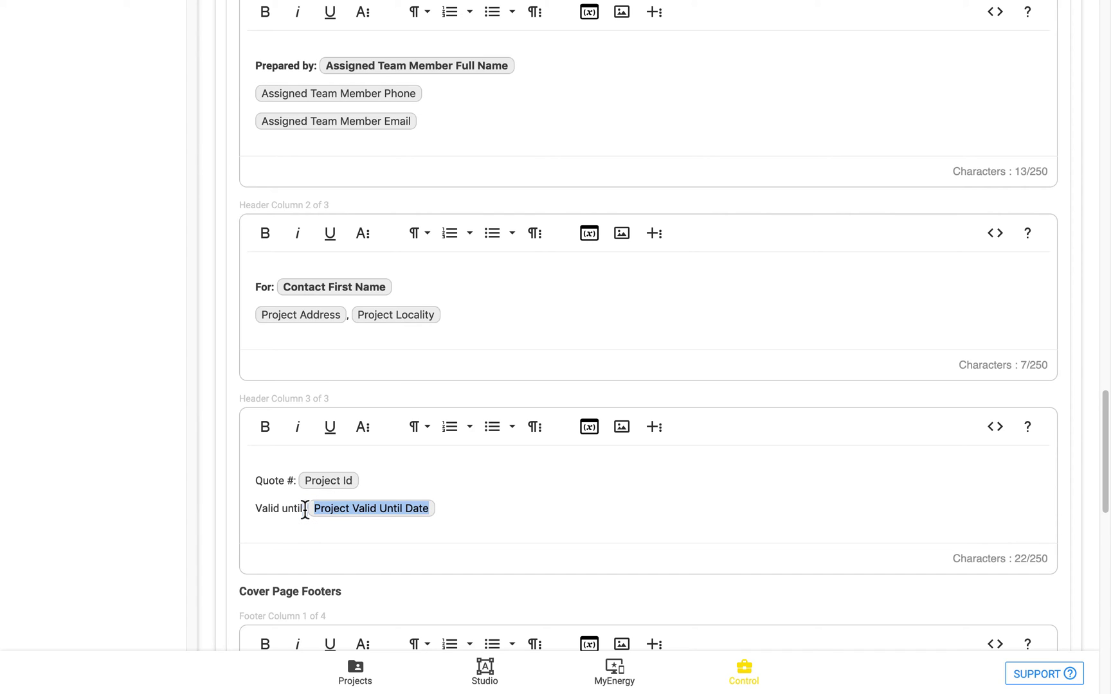
{"action": "left_click", "coordinate": [599, 521]}
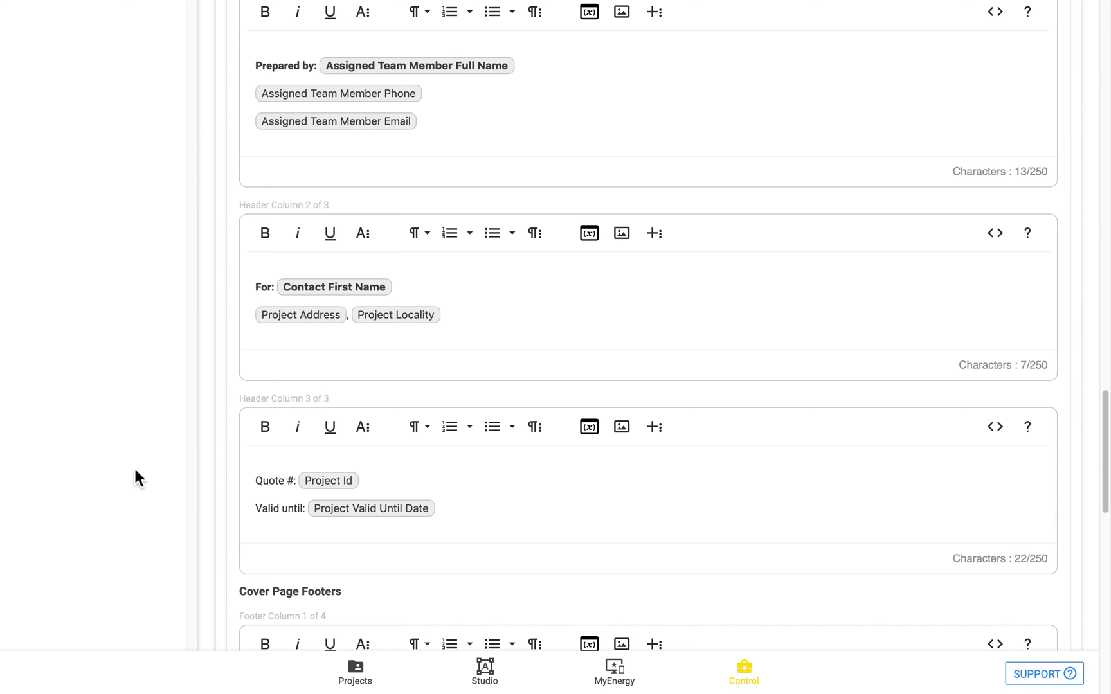
{"action": "scroll", "coordinate": [188, 486], "scroll_direction": "down", "scroll_amount": 6}
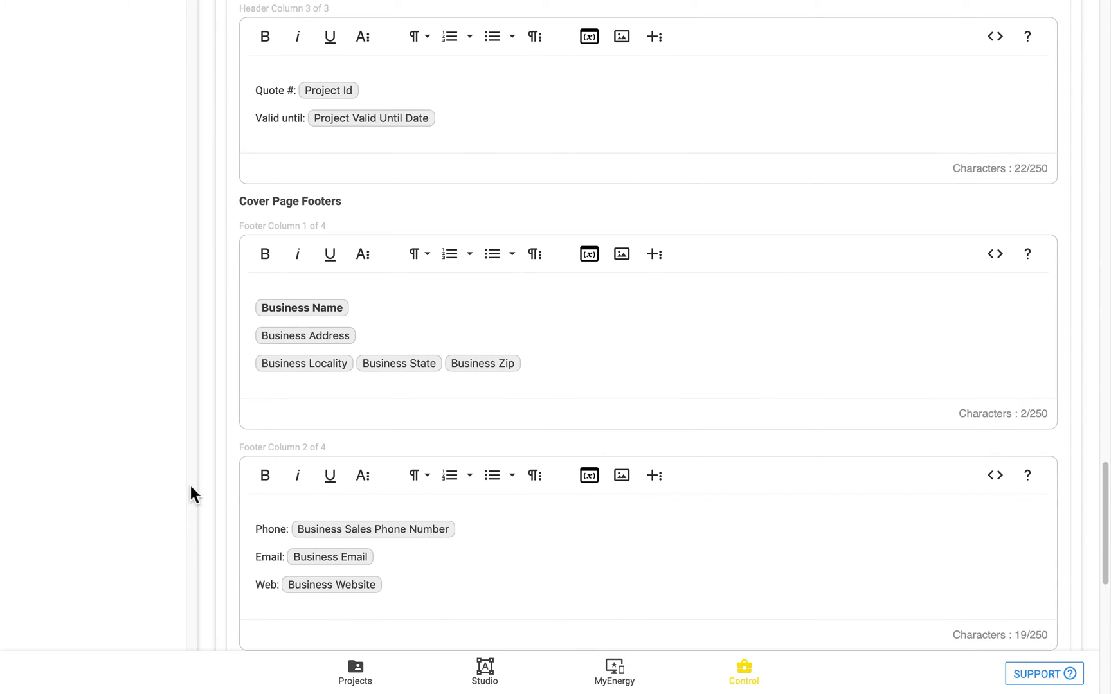
{"action": "scroll", "coordinate": [292, 453], "scroll_direction": "down", "scroll_amount": 3}
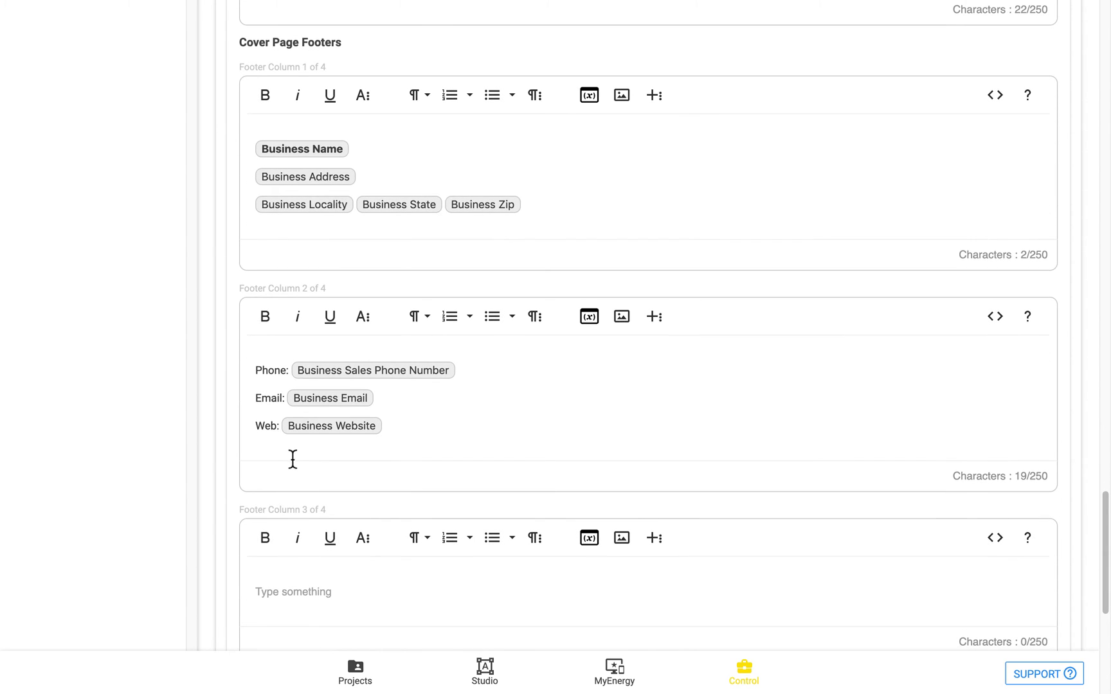
{"action": "scroll", "coordinate": [312, 484], "scroll_direction": "down", "scroll_amount": 3}
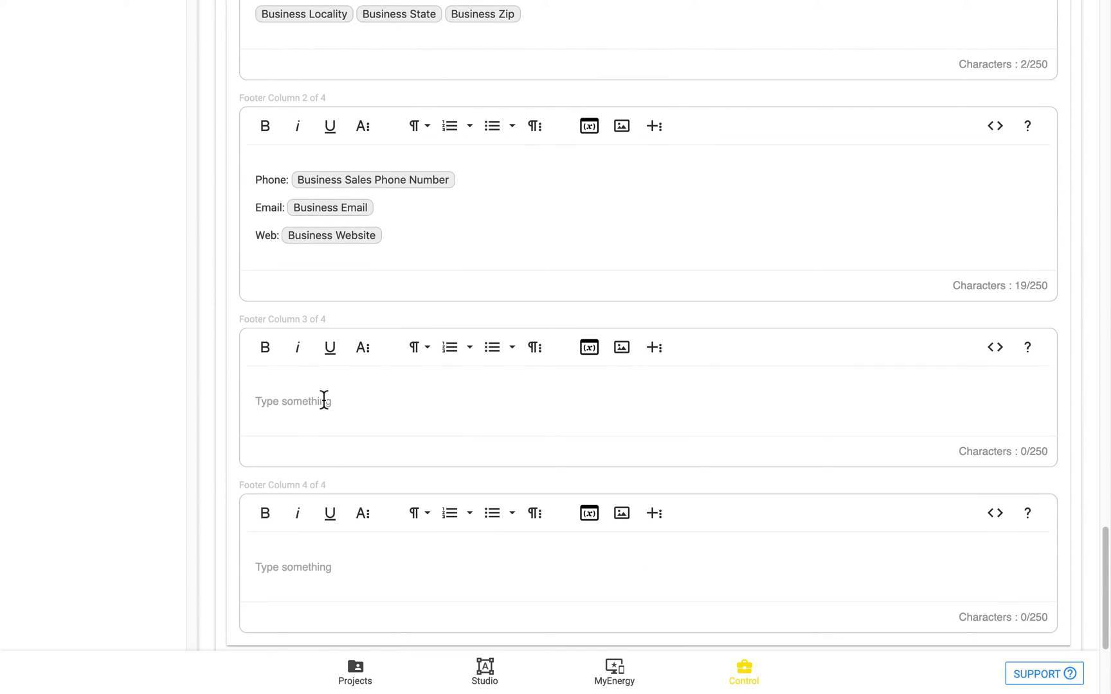
{"action": "scroll", "coordinate": [214, 572], "scroll_direction": "down", "scroll_amount": 4}
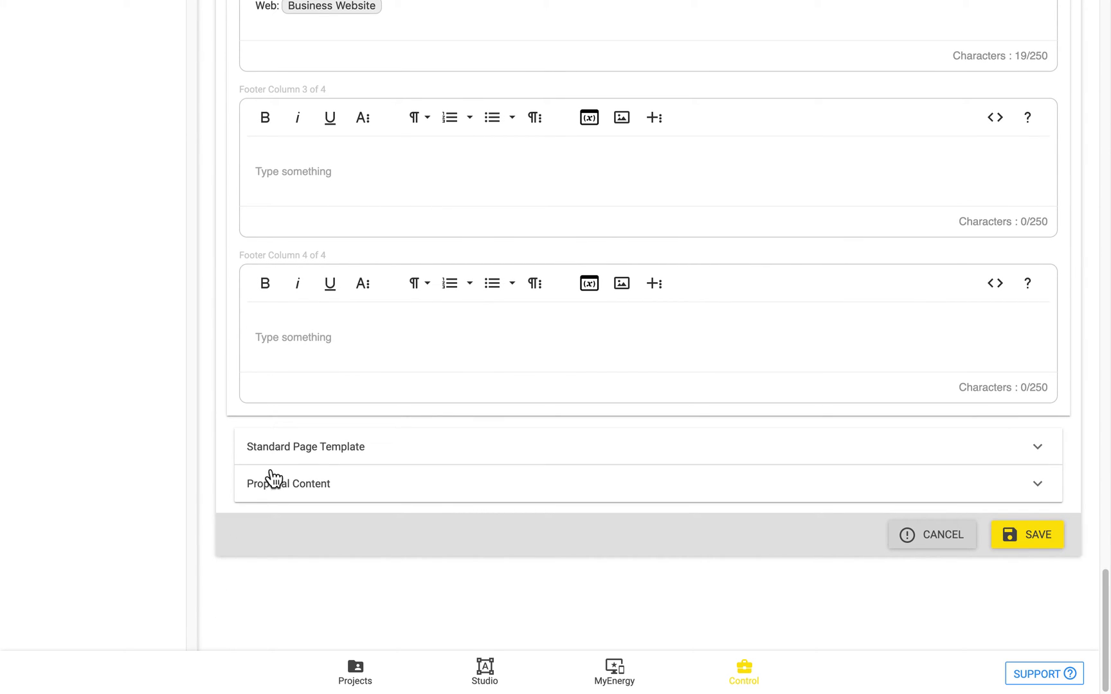
{"action": "left_click", "coordinate": [383, 462]}
Reveal the Standard Page footer settings, then dismiss the MyEnergy welcome letter to view the proposal.
{"action": "scroll", "coordinate": [188, 499], "scroll_direction": "down", "scroll_amount": 4}
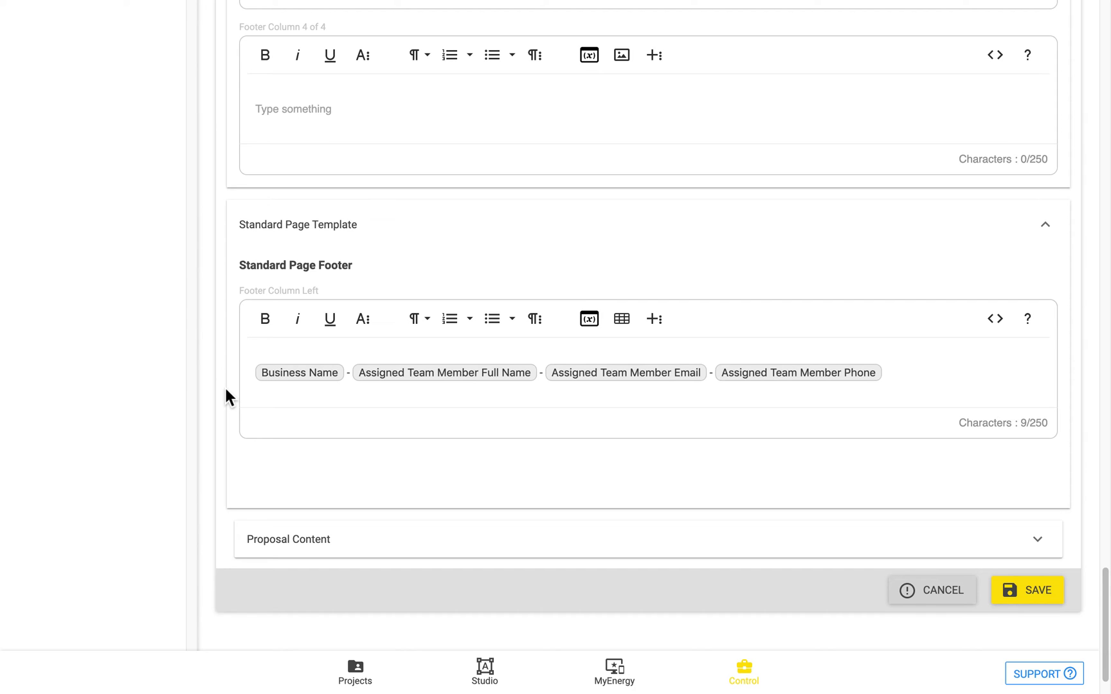
{"action": "scroll", "coordinate": [226, 391], "scroll_direction": "up", "scroll_amount": 2}
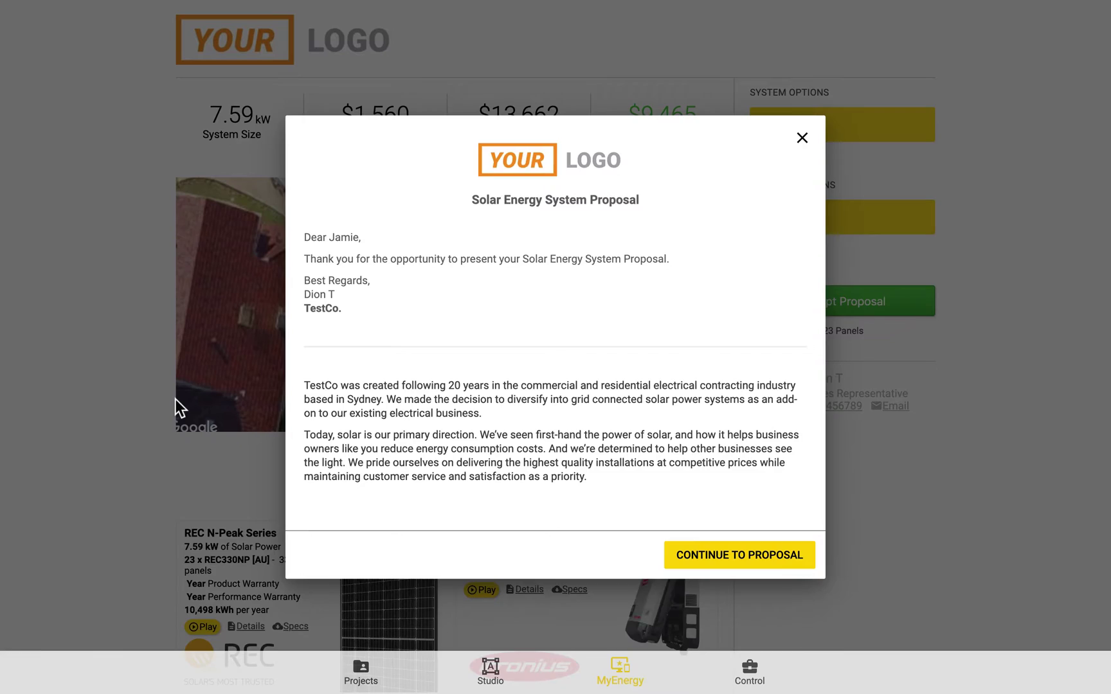
{"action": "left_click", "coordinate": [761, 571]}
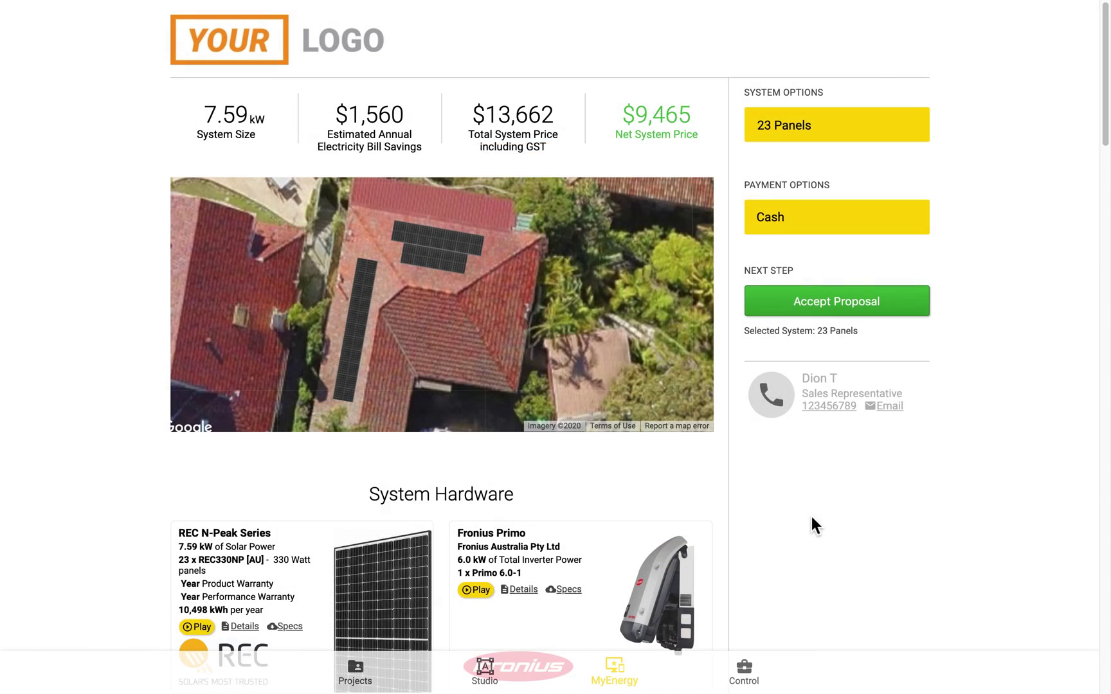
{"action": "scroll", "coordinate": [811, 517], "scroll_direction": "down", "scroll_amount": 15}
Generate the 11-page Cash proposal PDF, review its page footers, and close it.
{"action": "scroll", "coordinate": [811, 518], "scroll_direction": "down", "scroll_amount": 20}
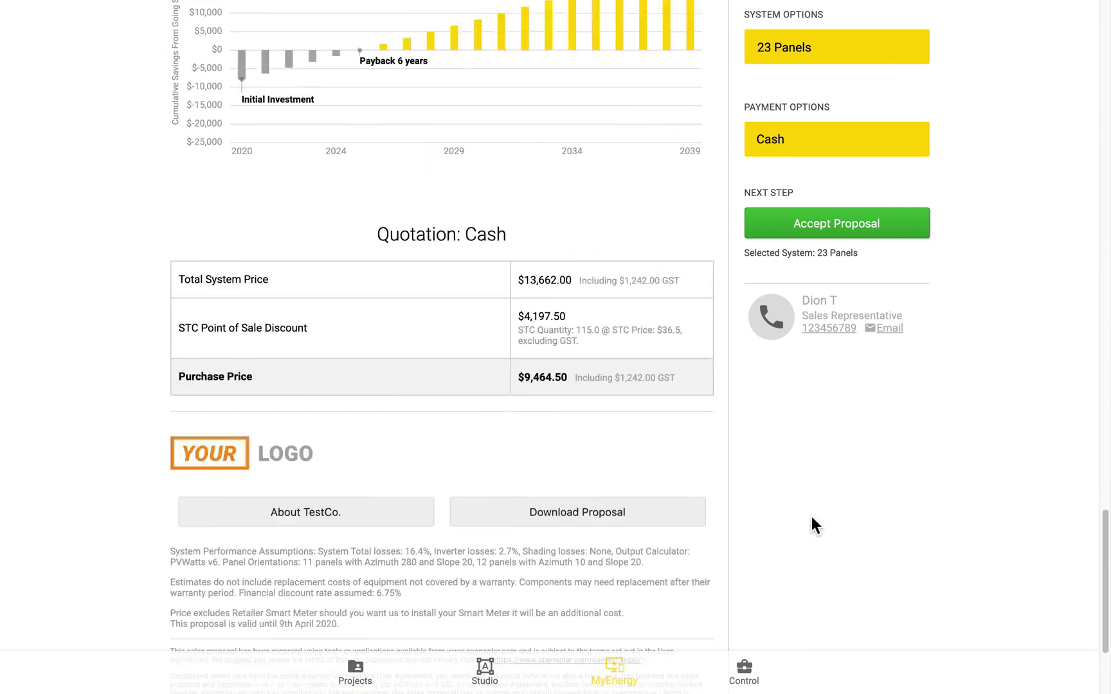
{"action": "left_click", "coordinate": [642, 339]}
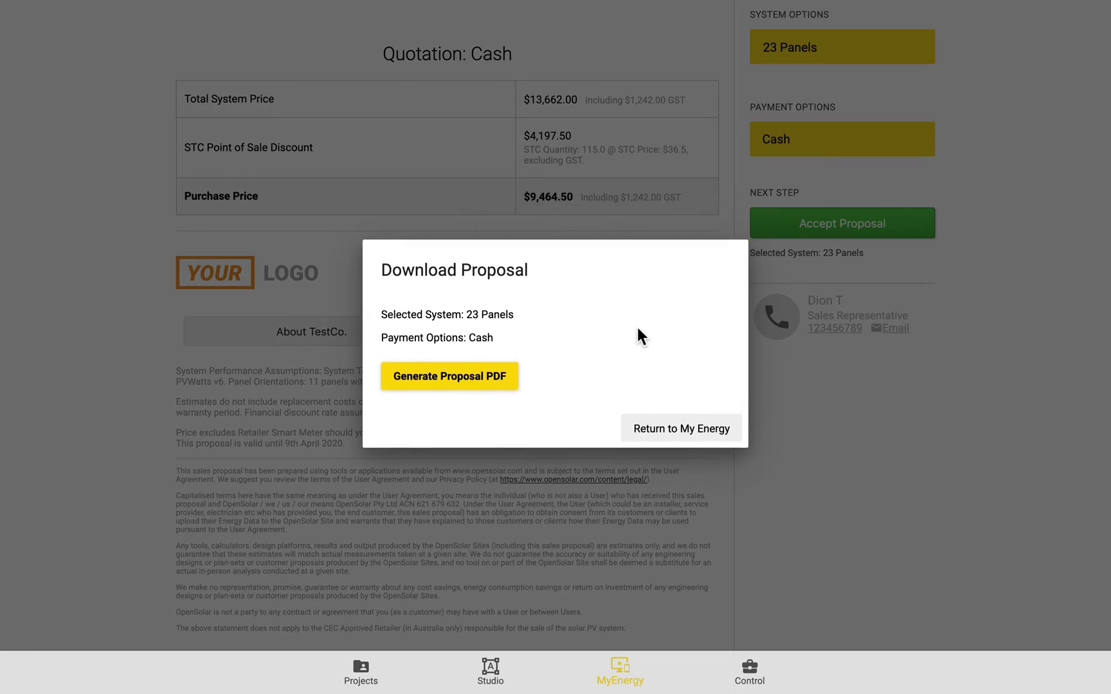
{"action": "left_click", "coordinate": [481, 389]}
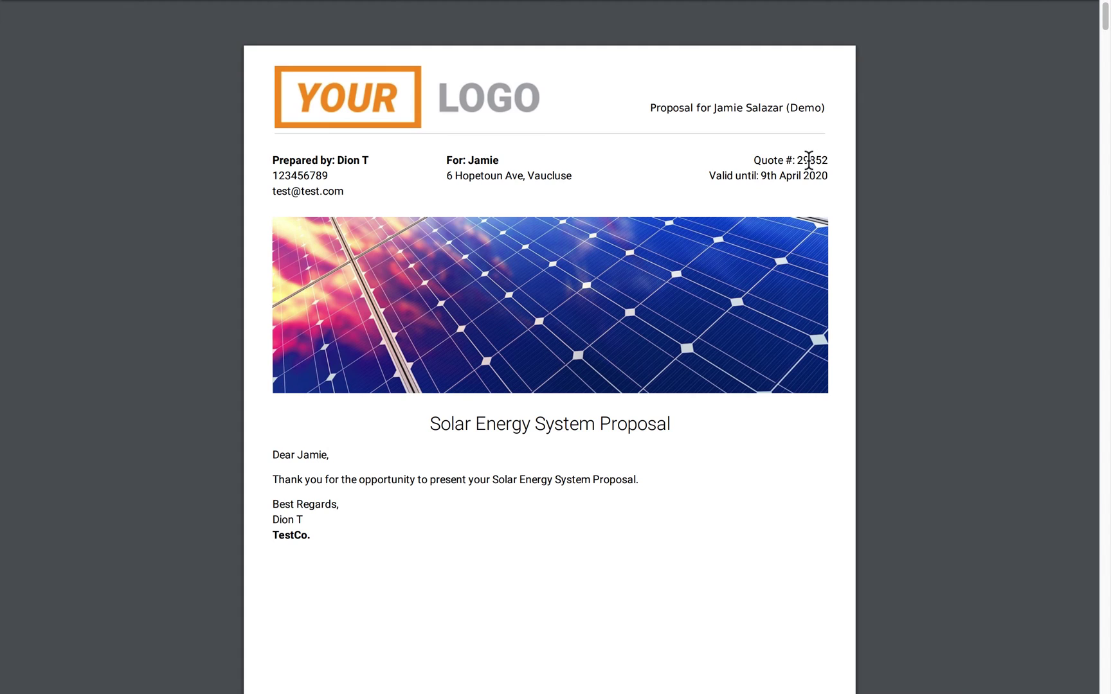
{"action": "scroll", "coordinate": [693, 386], "scroll_direction": "down", "scroll_amount": 5}
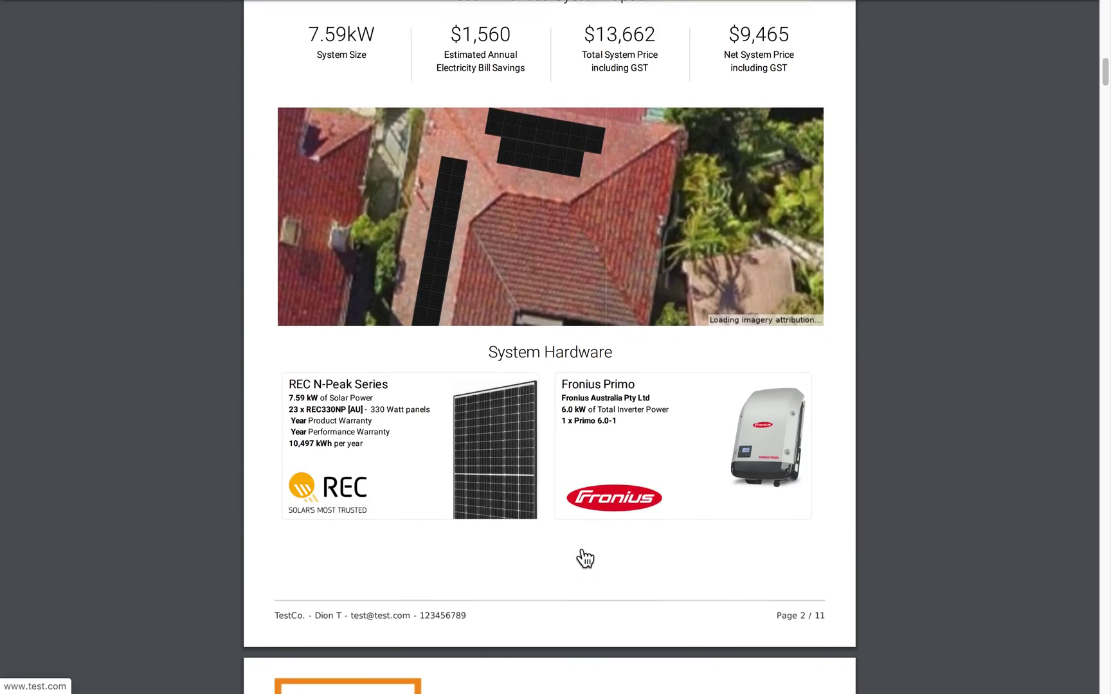
{"action": "scroll", "coordinate": [585, 557], "scroll_direction": "down", "scroll_amount": 2}
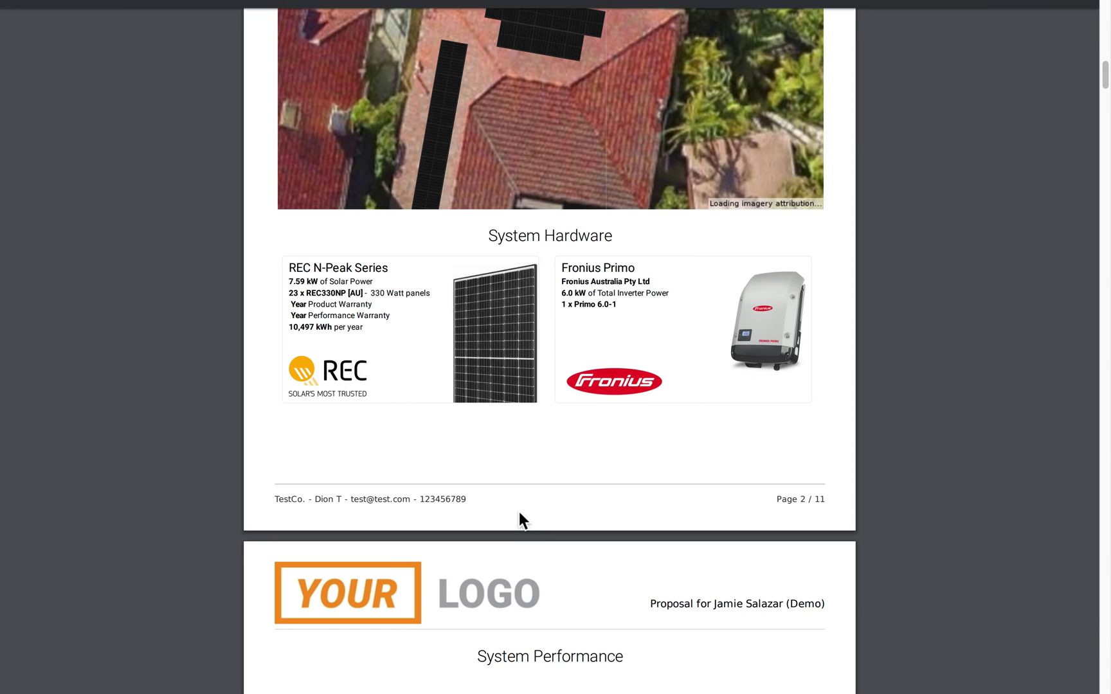
{"action": "key", "text": "ctrl+w"}
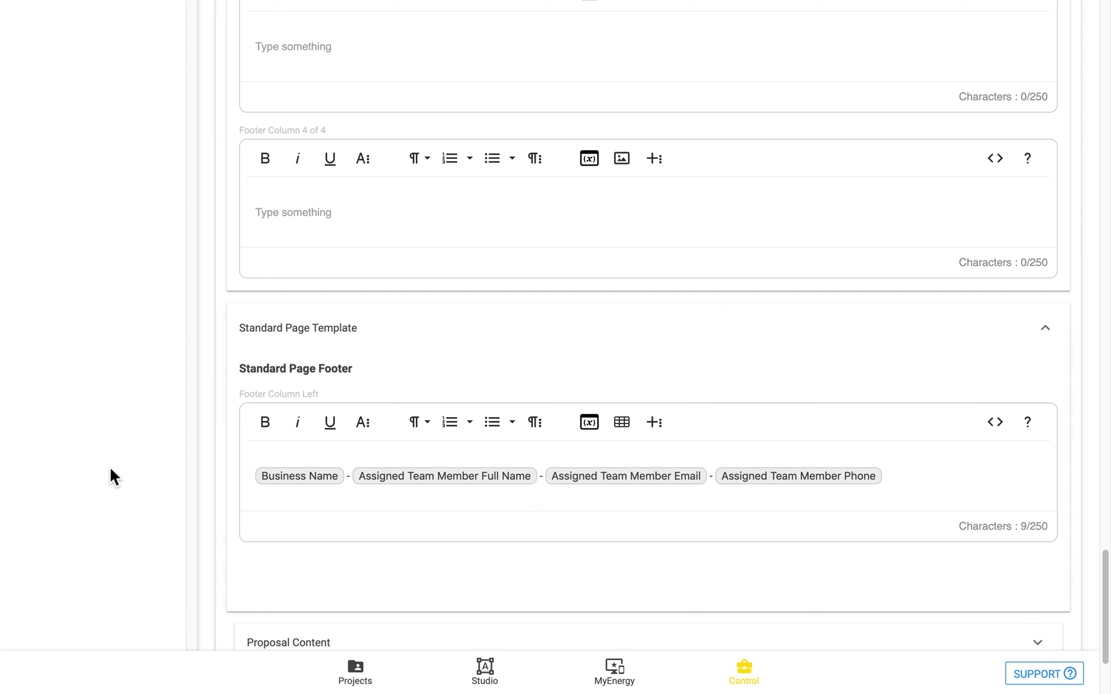
Expand Proposal Content and scroll through its About Us section built from Business About Content.
{"action": "scroll", "coordinate": [110, 469], "scroll_direction": "down", "scroll_amount": 3}
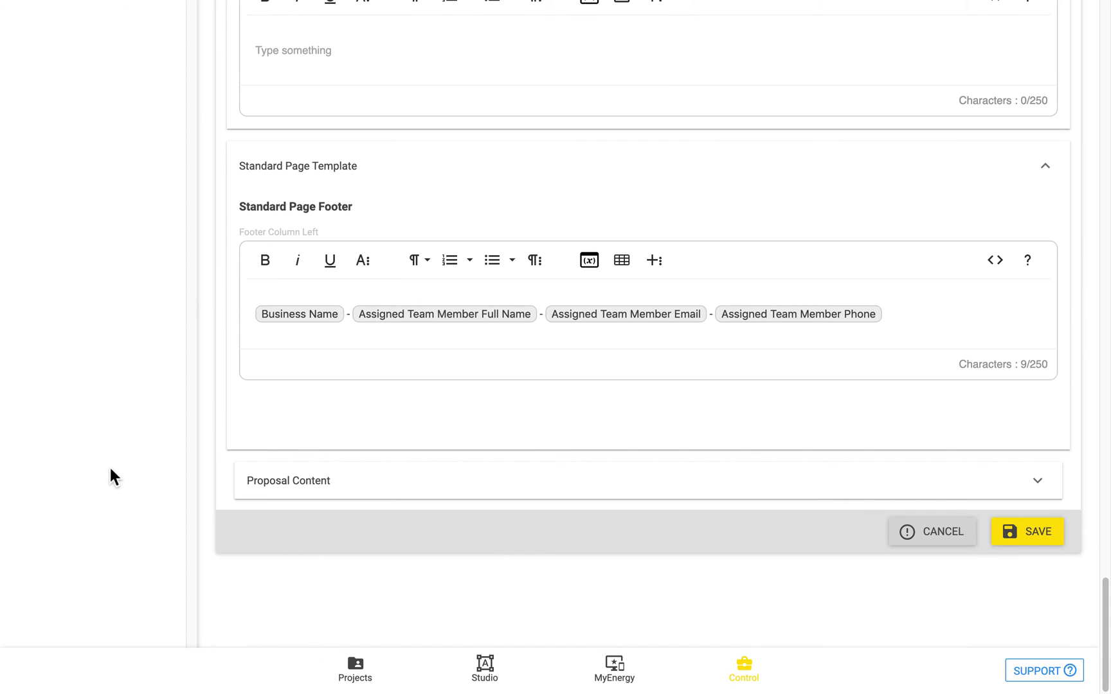
{"action": "left_click", "coordinate": [276, 493]}
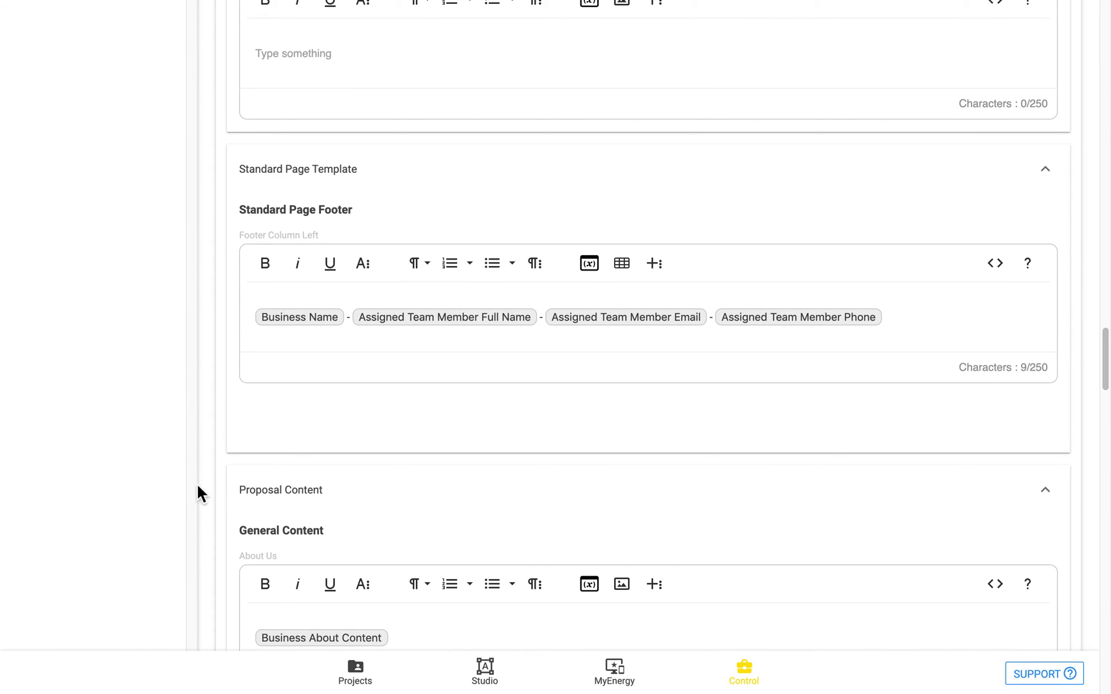
{"action": "scroll", "coordinate": [198, 487], "scroll_direction": "down", "scroll_amount": 5}
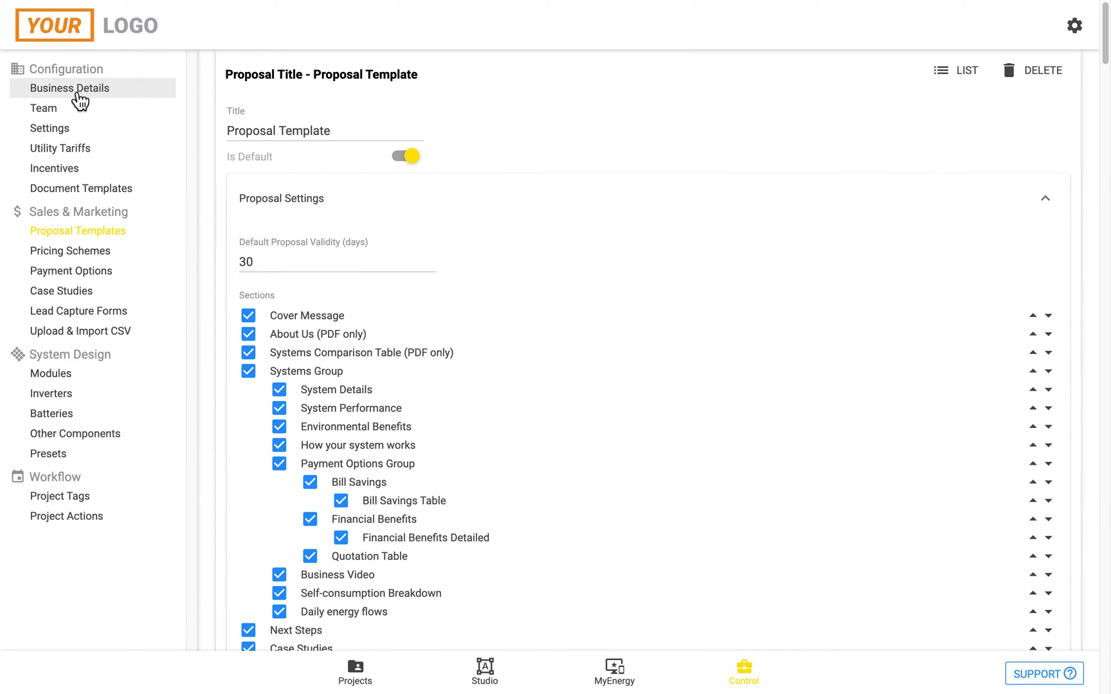
{"action": "scroll", "coordinate": [190, 392], "scroll_direction": "down", "scroll_amount": 15}
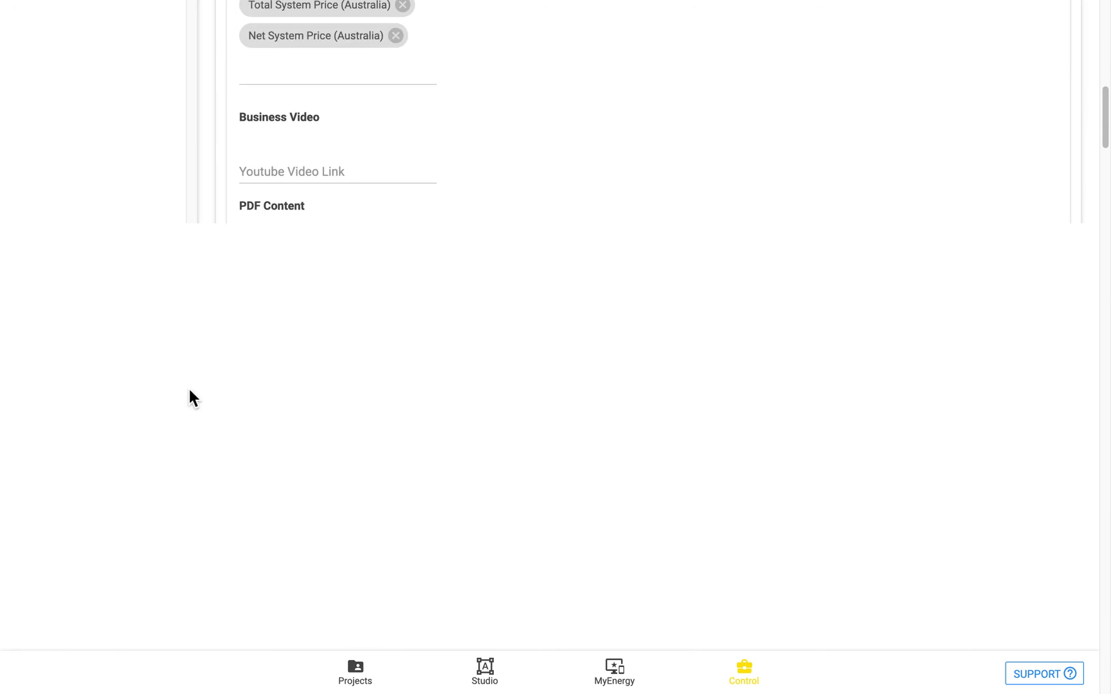
{"action": "scroll", "coordinate": [189, 389], "scroll_direction": "down", "scroll_amount": 15}
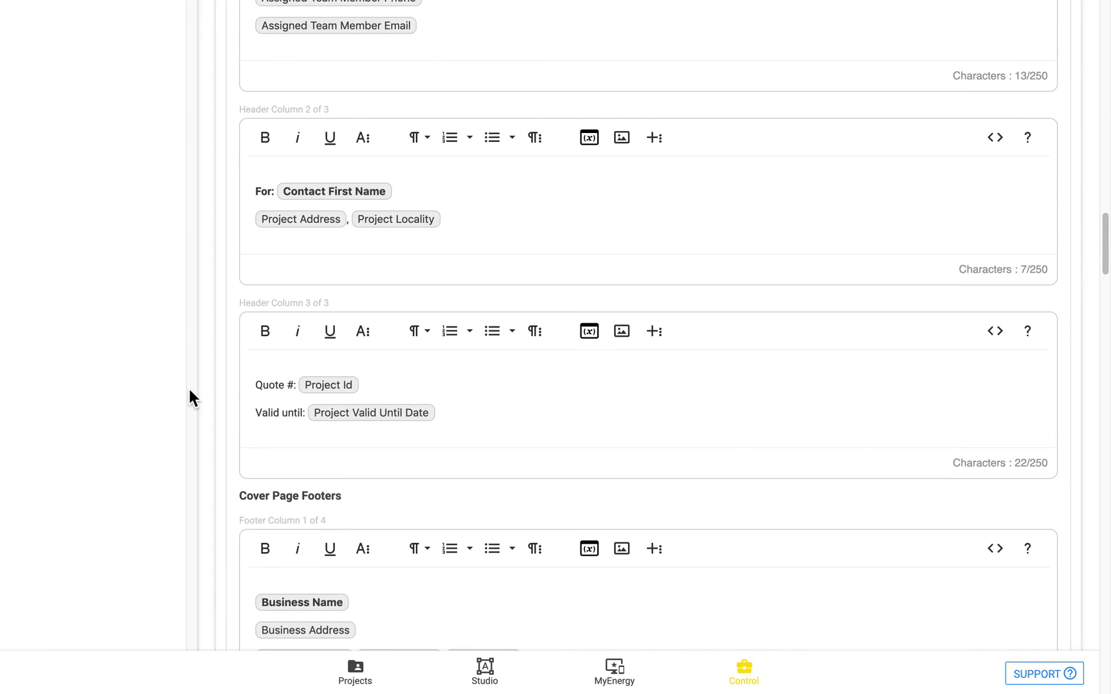
{"action": "scroll", "coordinate": [189, 388], "scroll_direction": "down", "scroll_amount": 5}
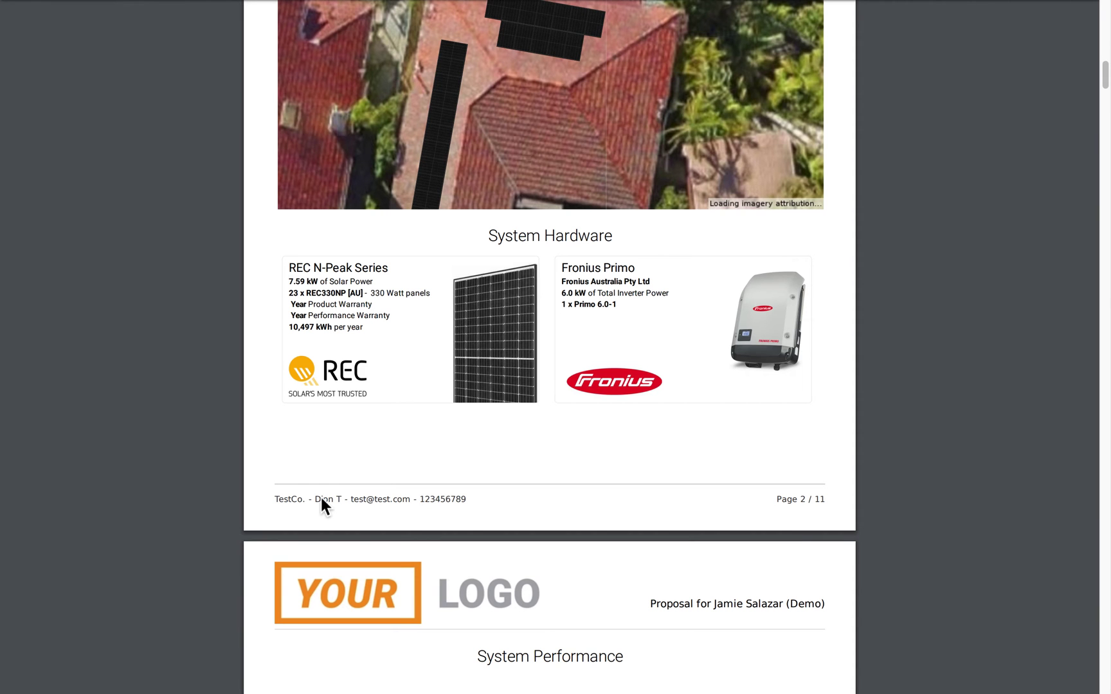
{"action": "scroll", "coordinate": [320, 495], "scroll_direction": "up", "scroll_amount": 10}
{"action": "scroll", "coordinate": [320, 495], "scroll_direction": "down", "scroll_amount": 5}
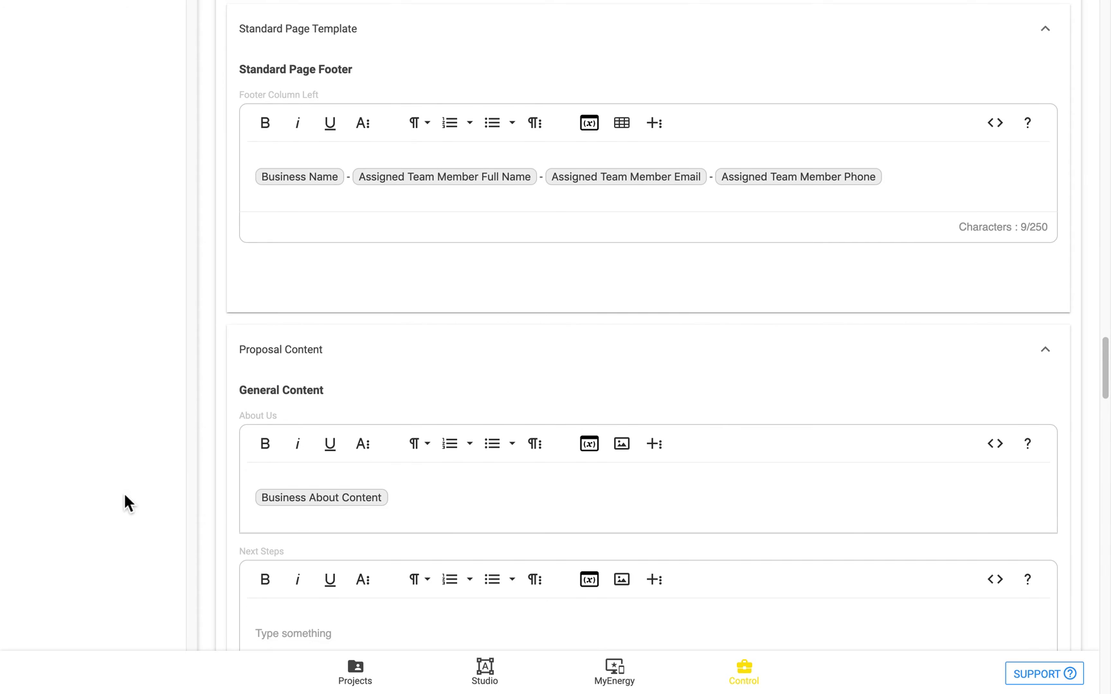
{"action": "scroll", "coordinate": [124, 494], "scroll_direction": "down", "scroll_amount": 3}
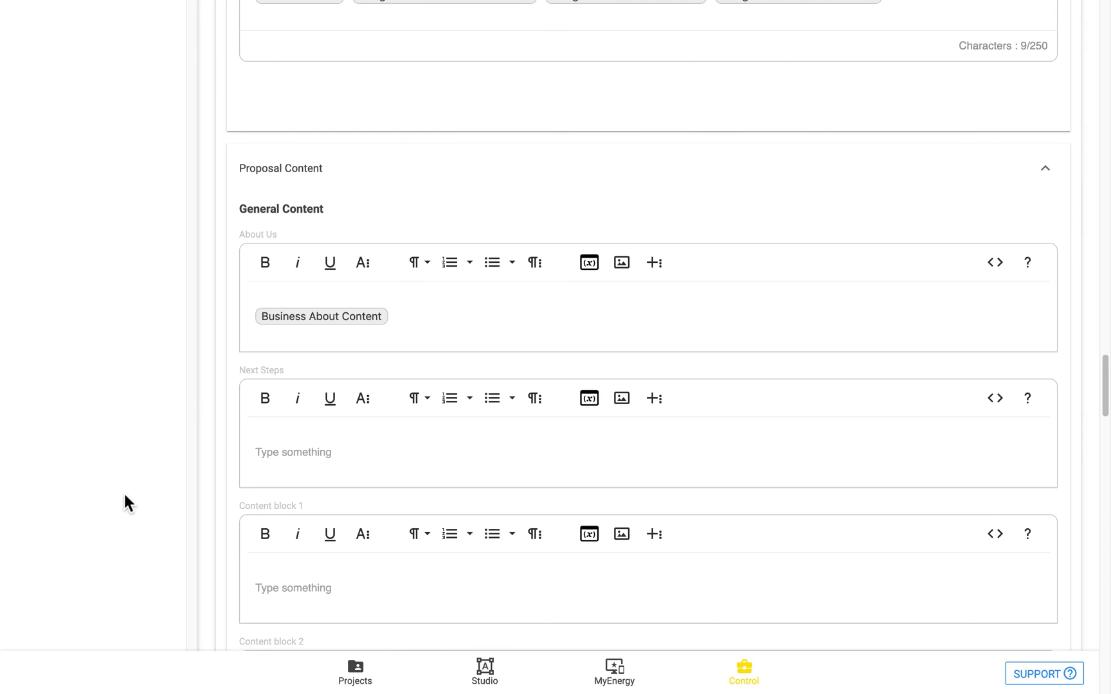
{"action": "left_click", "coordinate": [287, 461]}
{"action": "scroll", "coordinate": [208, 512], "scroll_direction": "down", "scroll_amount": 2}
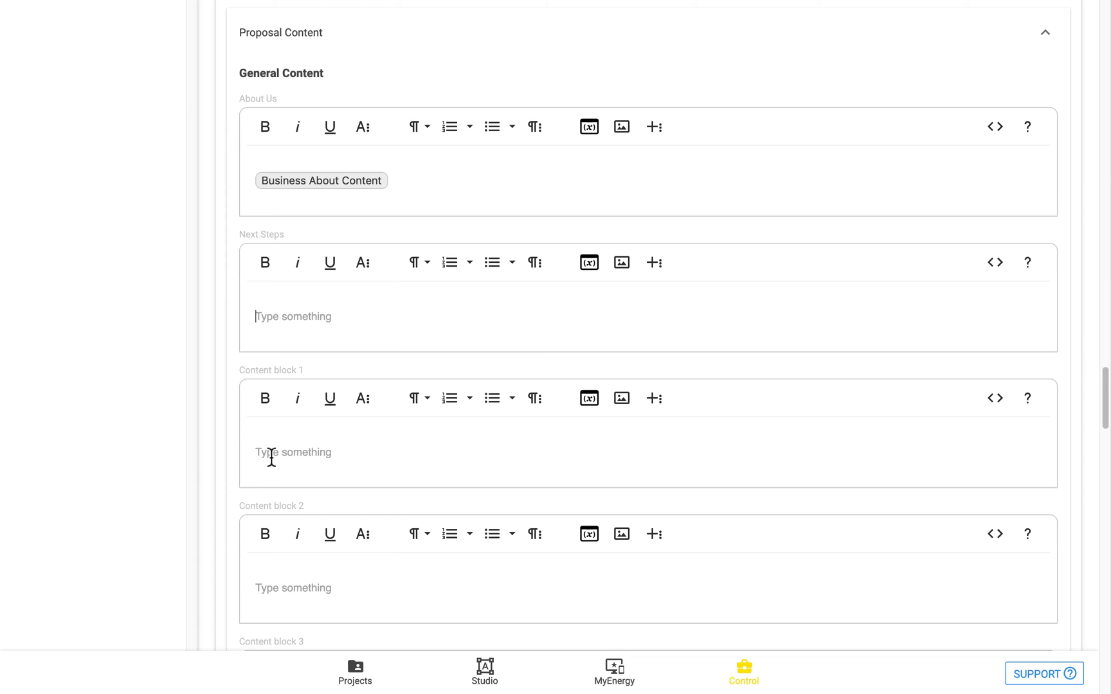
{"action": "left_click", "coordinate": [287, 587]}
{"action": "scroll", "coordinate": [288, 587], "scroll_direction": "down", "scroll_amount": 3}
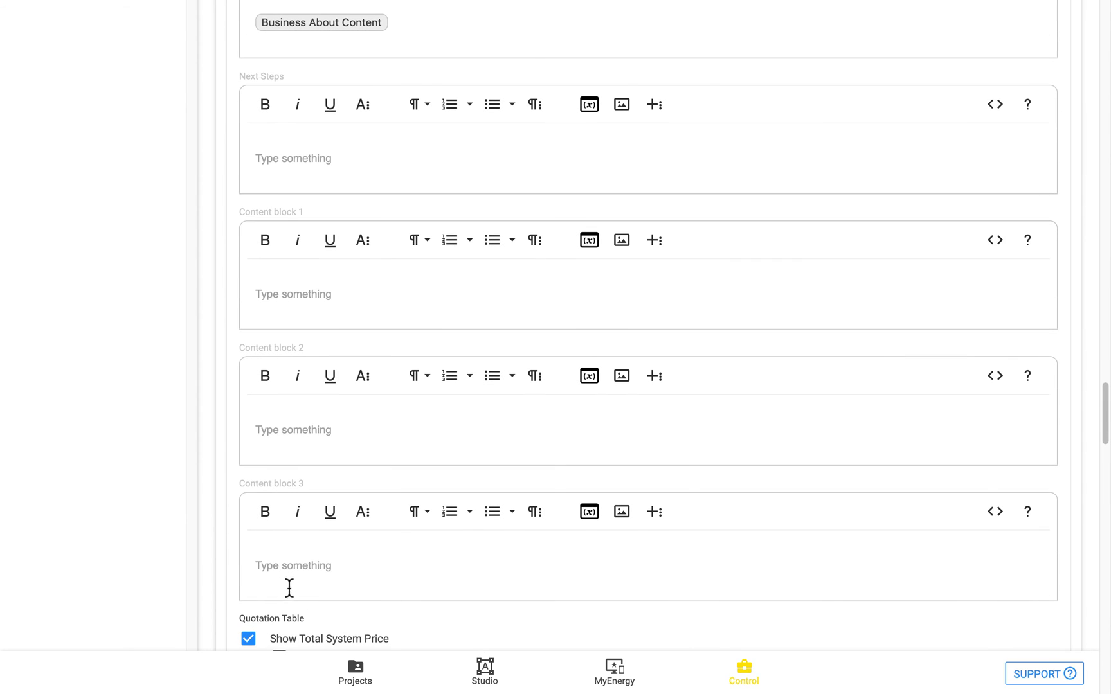
{"action": "left_click", "coordinate": [307, 555]}
Untick Show Total System Price in the Quotation Table and save the template.
{"action": "scroll", "coordinate": [186, 480], "scroll_direction": "down", "scroll_amount": 3}
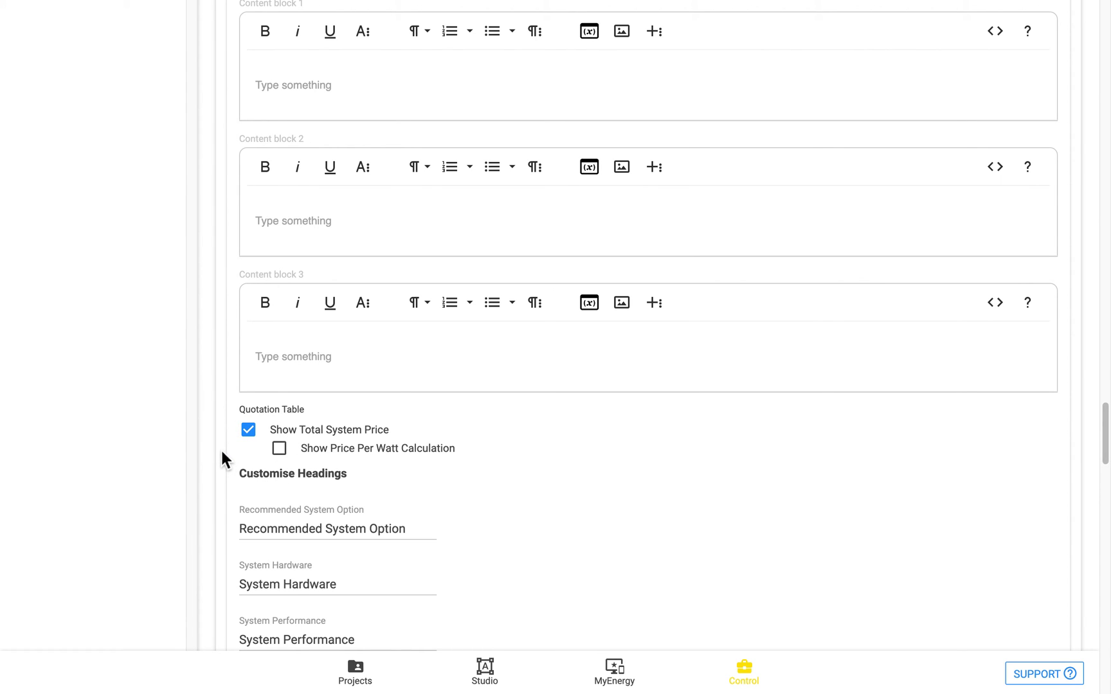
{"action": "left_click", "coordinate": [256, 436]}
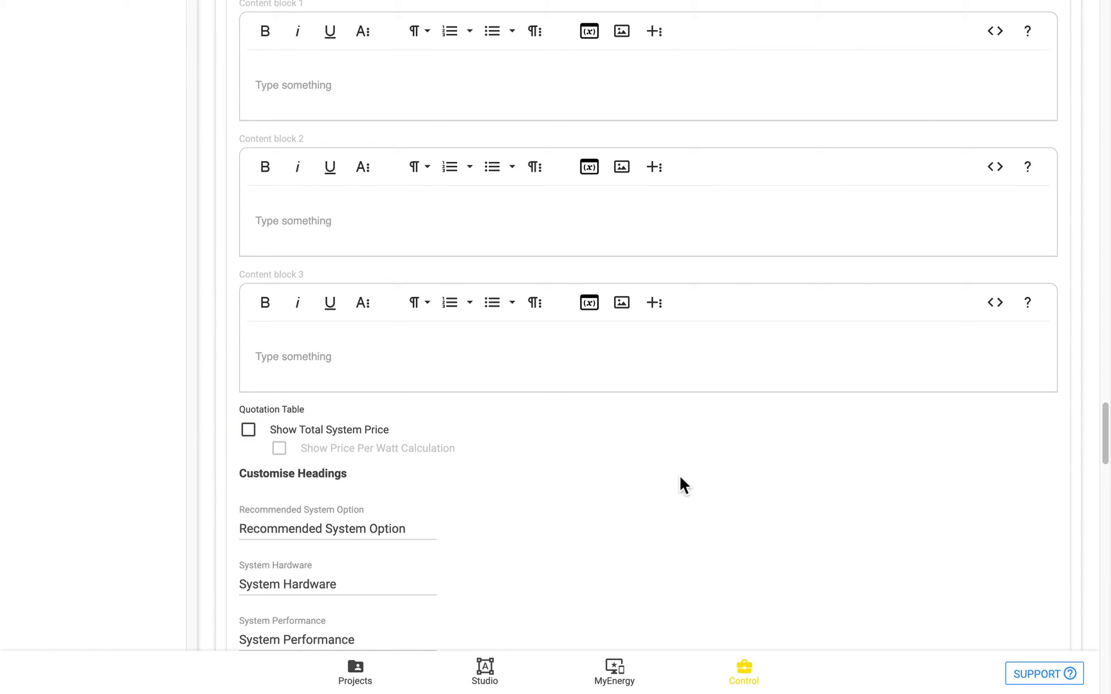
{"action": "scroll", "coordinate": [680, 477], "scroll_direction": "down", "scroll_amount": 15}
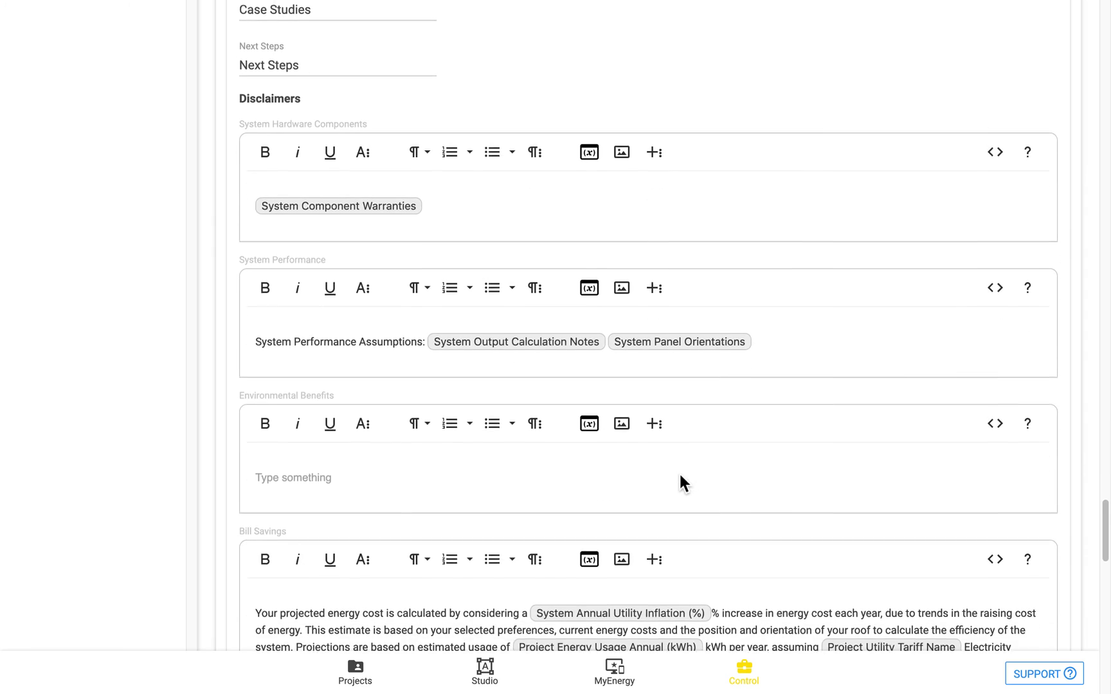
{"action": "scroll", "coordinate": [680, 479], "scroll_direction": "down", "scroll_amount": 20}
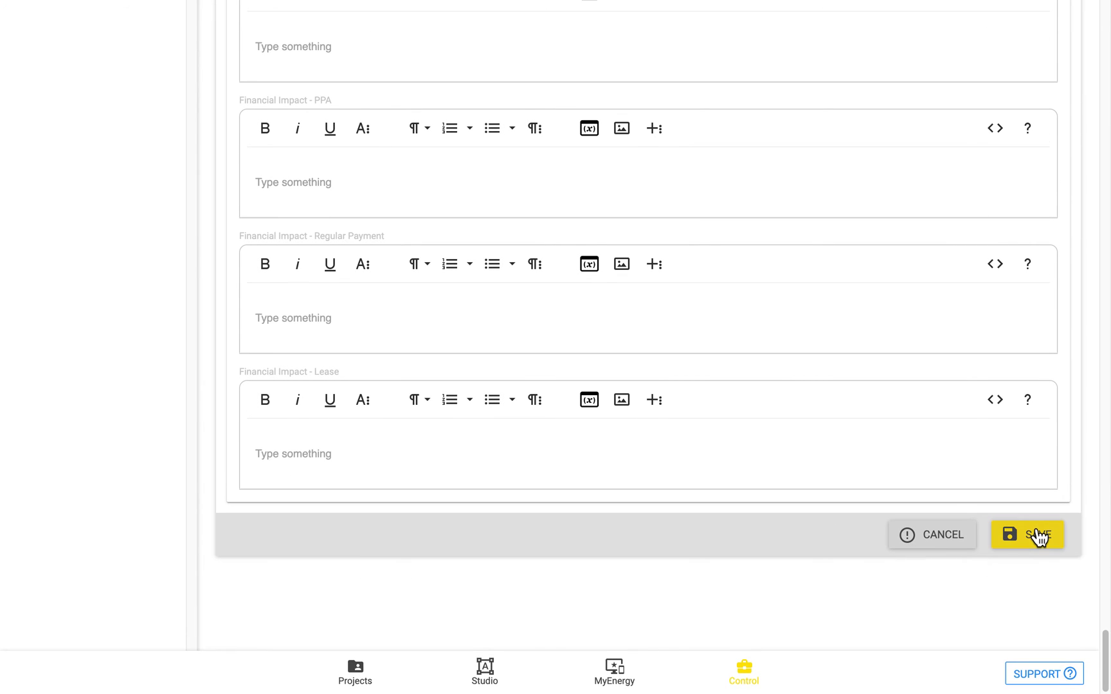
{"action": "left_click", "coordinate": [1037, 537]}
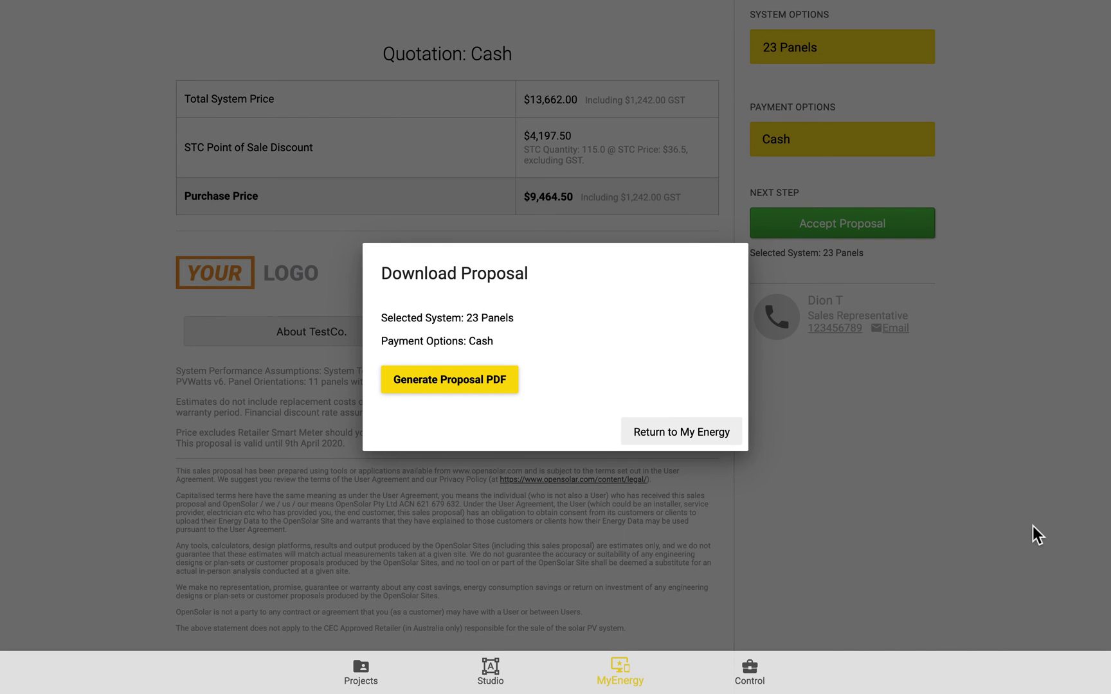
Reload MyEnergy and check the Cash quotation shows only the STC discount and $9,464.50.
{"action": "left_click", "coordinate": [628, 420]}
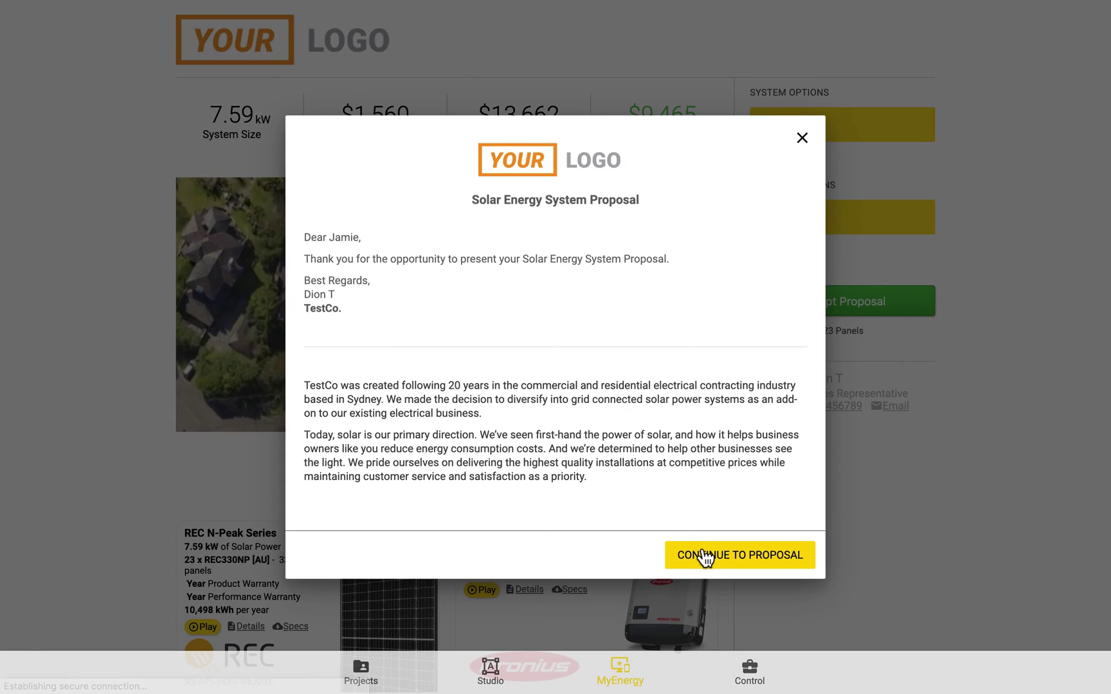
{"action": "left_click", "coordinate": [705, 556]}
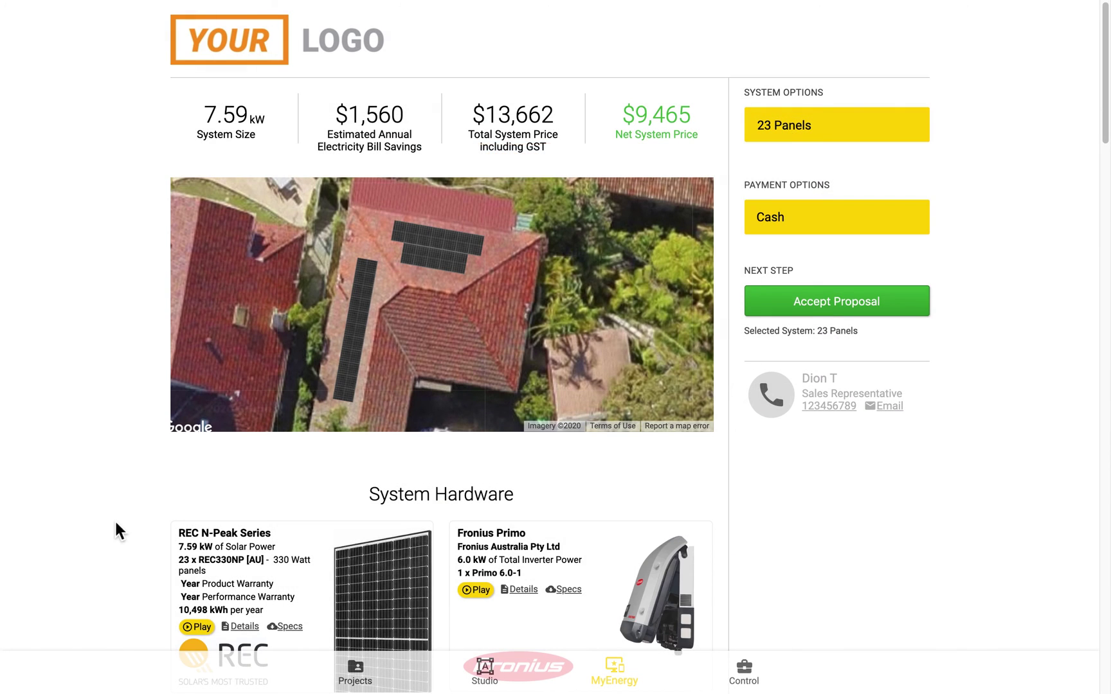
{"action": "scroll", "coordinate": [115, 531], "scroll_direction": "down", "scroll_amount": 20}
{"action": "scroll", "coordinate": [116, 523], "scroll_direction": "down", "scroll_amount": 10}
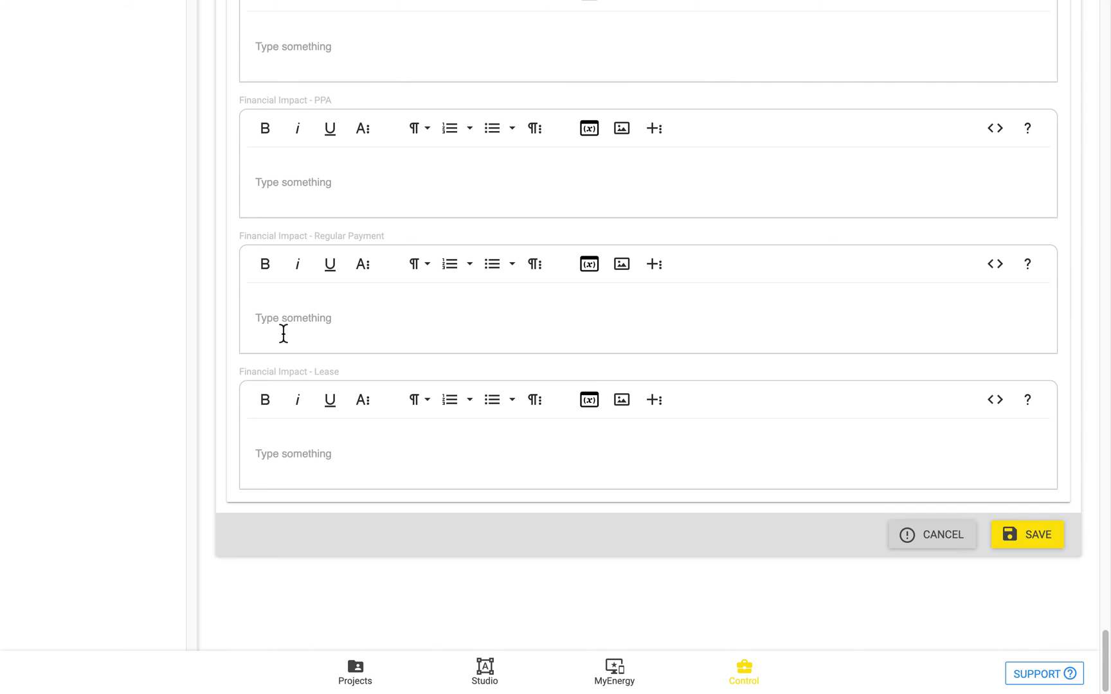
{"action": "scroll", "coordinate": [188, 309], "scroll_direction": "up", "scroll_amount": 10}
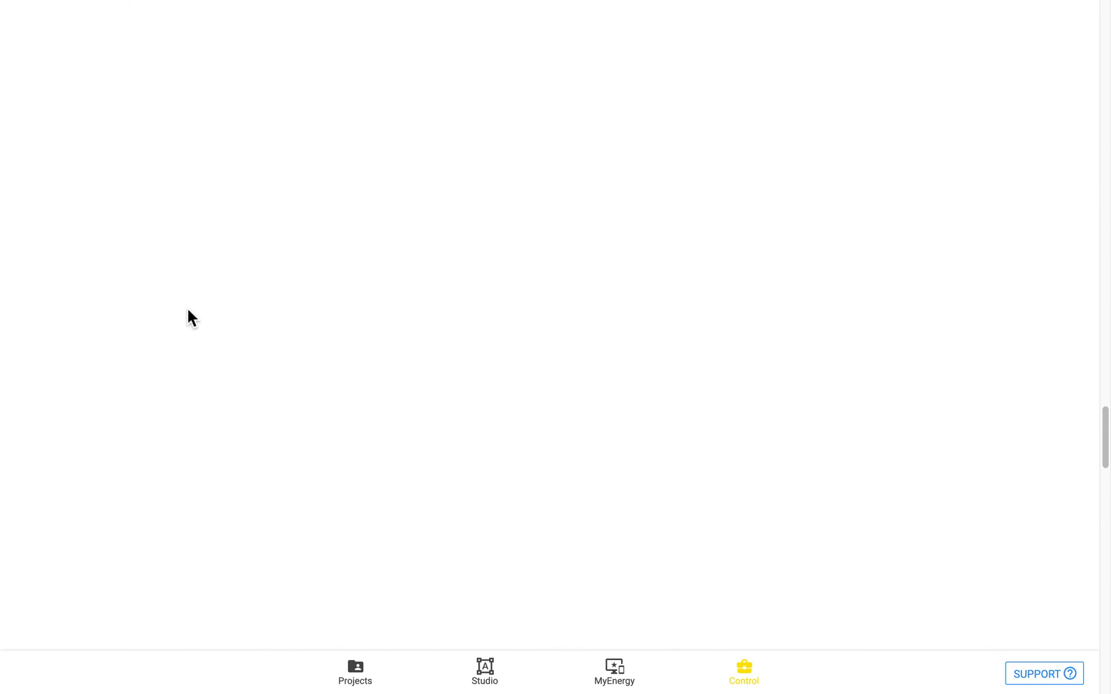
{"action": "scroll", "coordinate": [187, 309], "scroll_direction": "down", "scroll_amount": 6}
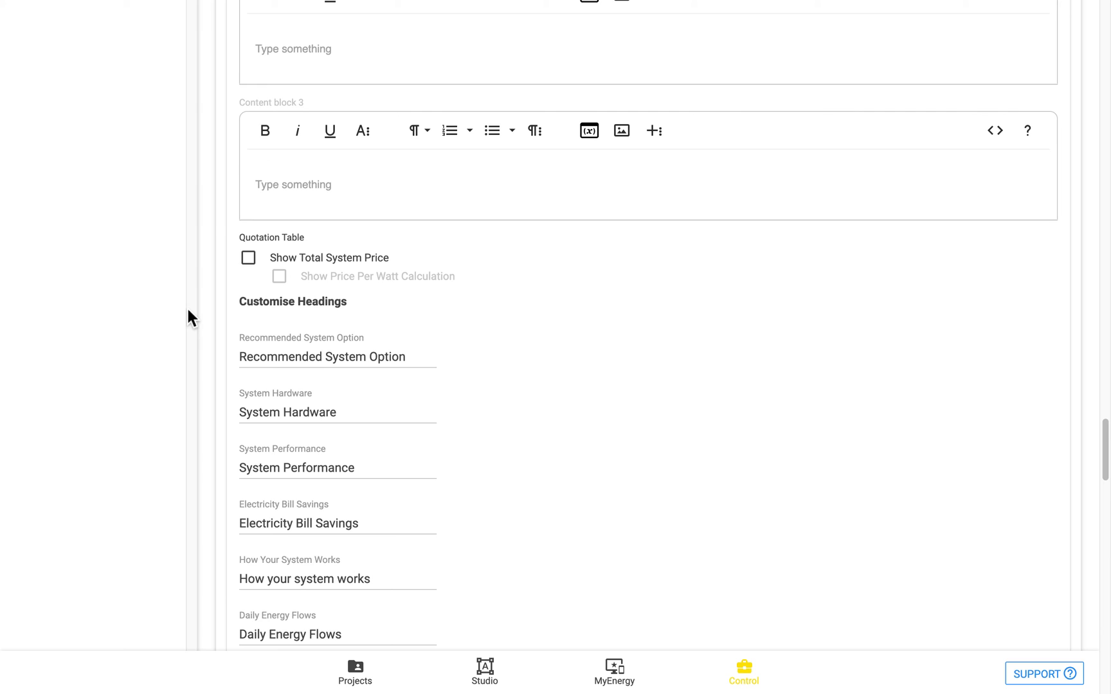
{"action": "scroll", "coordinate": [188, 309], "scroll_direction": "down", "scroll_amount": 1}
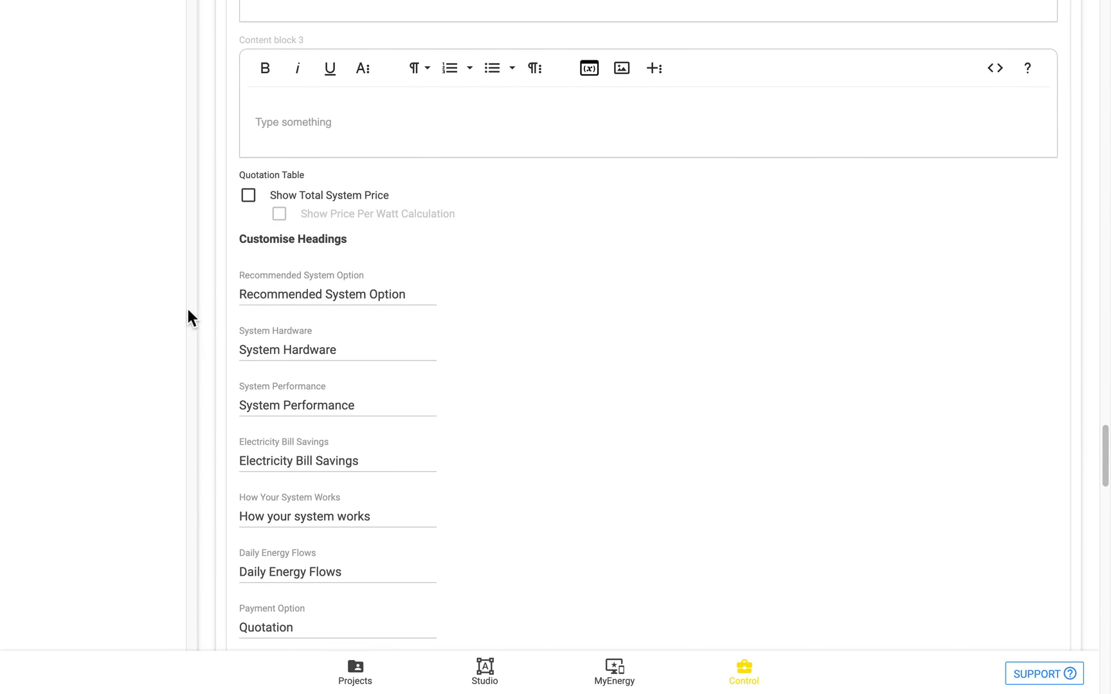
{"action": "left_click", "coordinate": [302, 294]}
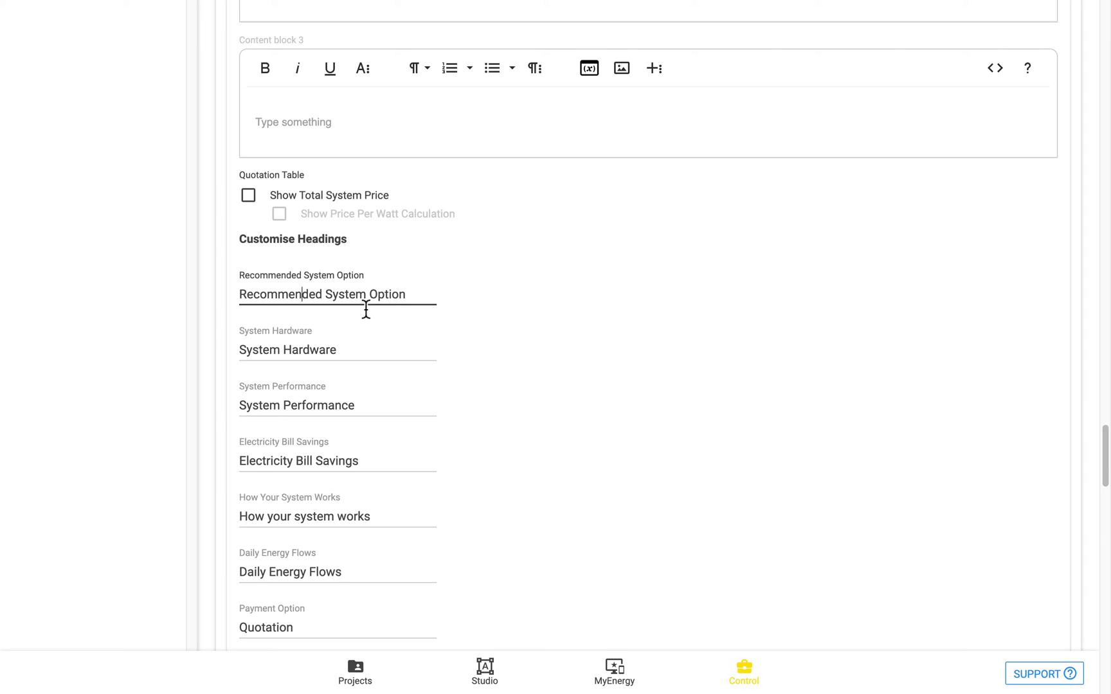
{"action": "left_click", "coordinate": [320, 351]}
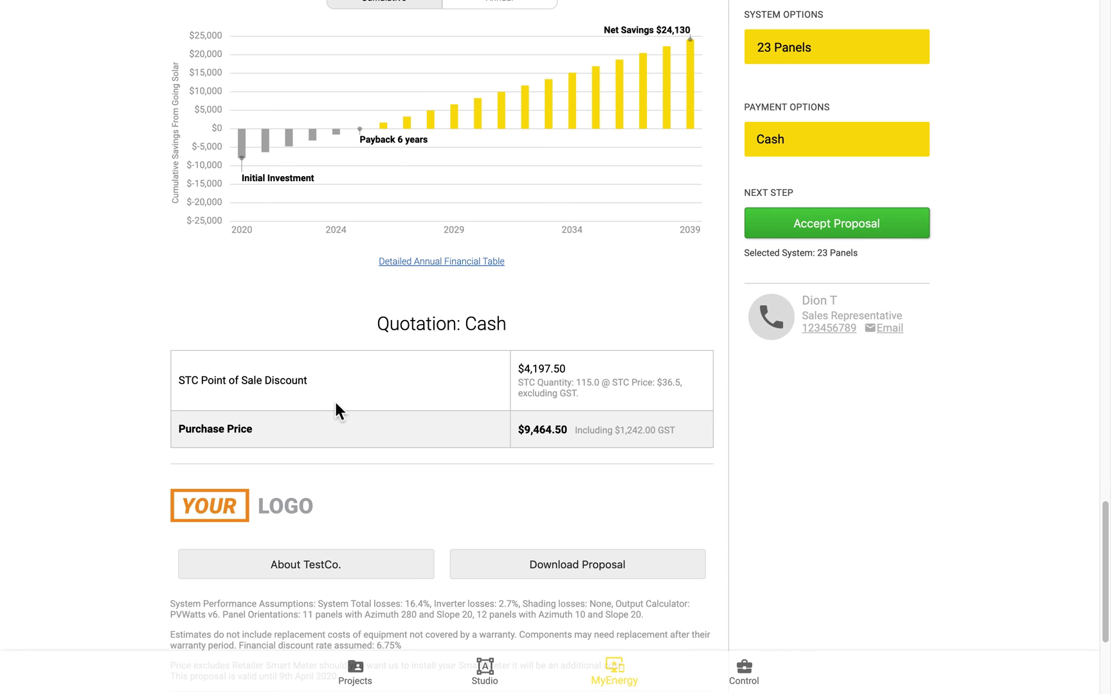
{"action": "scroll", "coordinate": [334, 400], "scroll_direction": "up", "scroll_amount": 10}
{"action": "scroll", "coordinate": [336, 409], "scroll_direction": "up", "scroll_amount": 2}
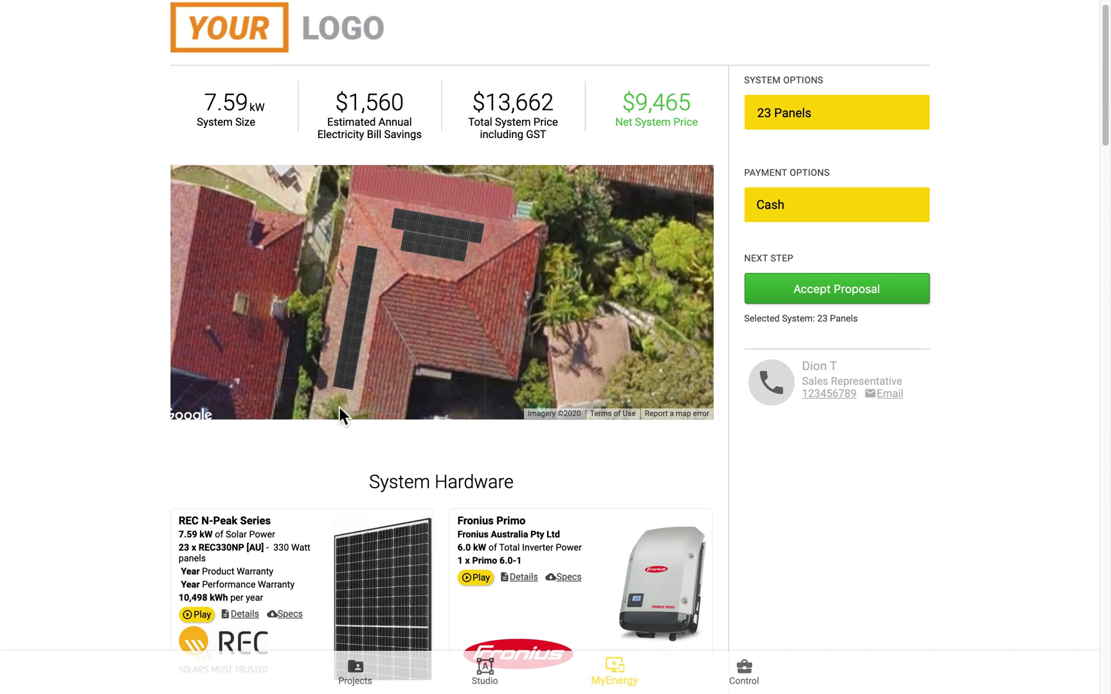
{"action": "double_click", "coordinate": [417, 481]}
{"action": "left_click_drag", "start_coordinate": [417, 480], "coordinate": [569, 500]}
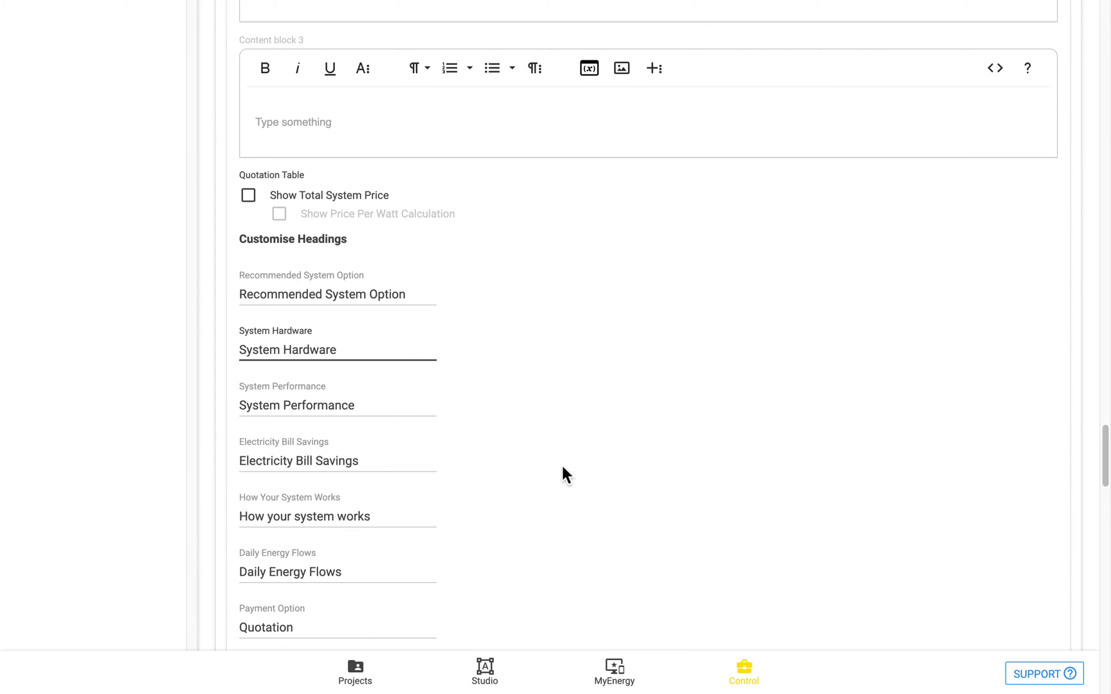
{"action": "scroll", "coordinate": [521, 433], "scroll_direction": "down", "scroll_amount": 6}
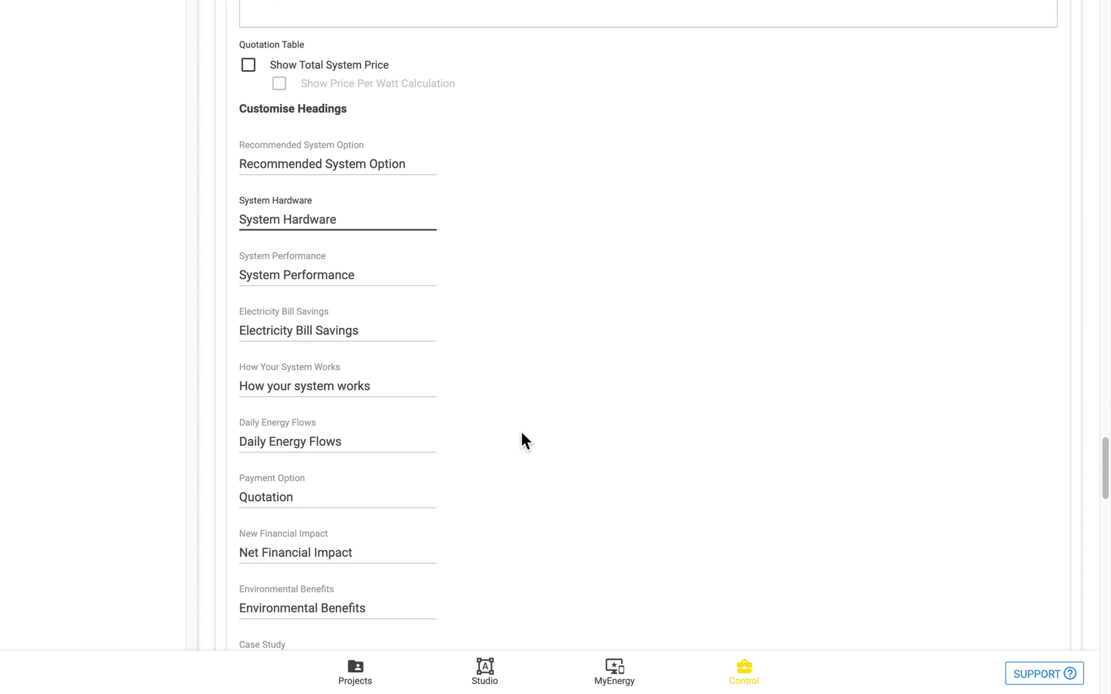
{"action": "scroll", "coordinate": [521, 432], "scroll_direction": "down", "scroll_amount": 4}
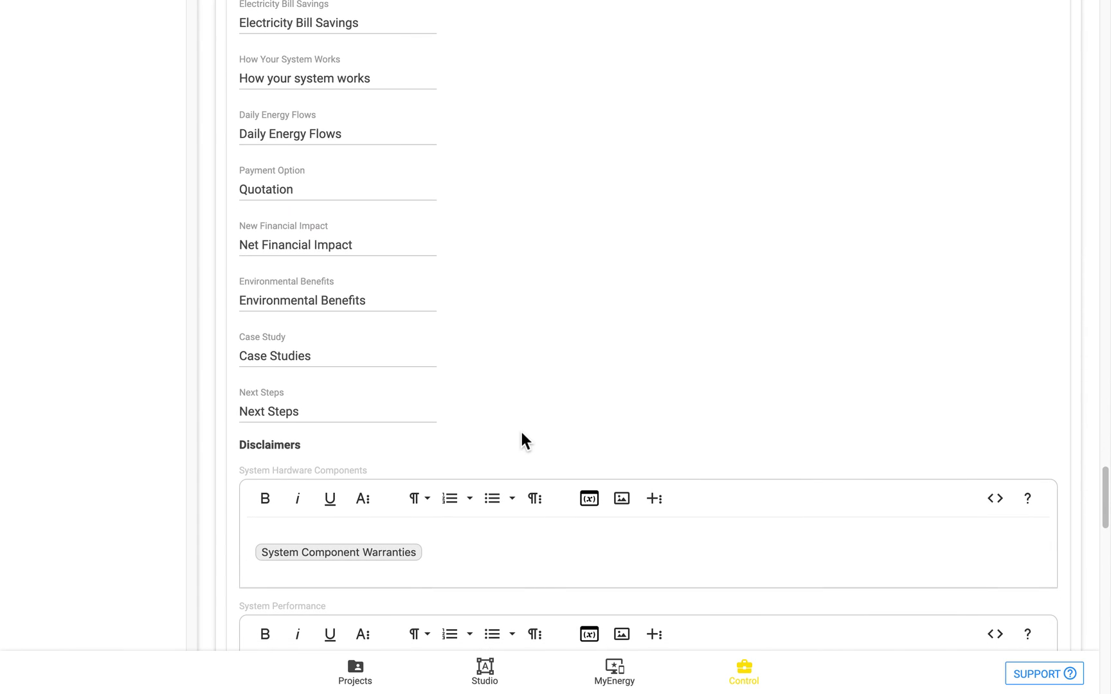
{"action": "scroll", "coordinate": [522, 432], "scroll_direction": "down", "scroll_amount": 1}
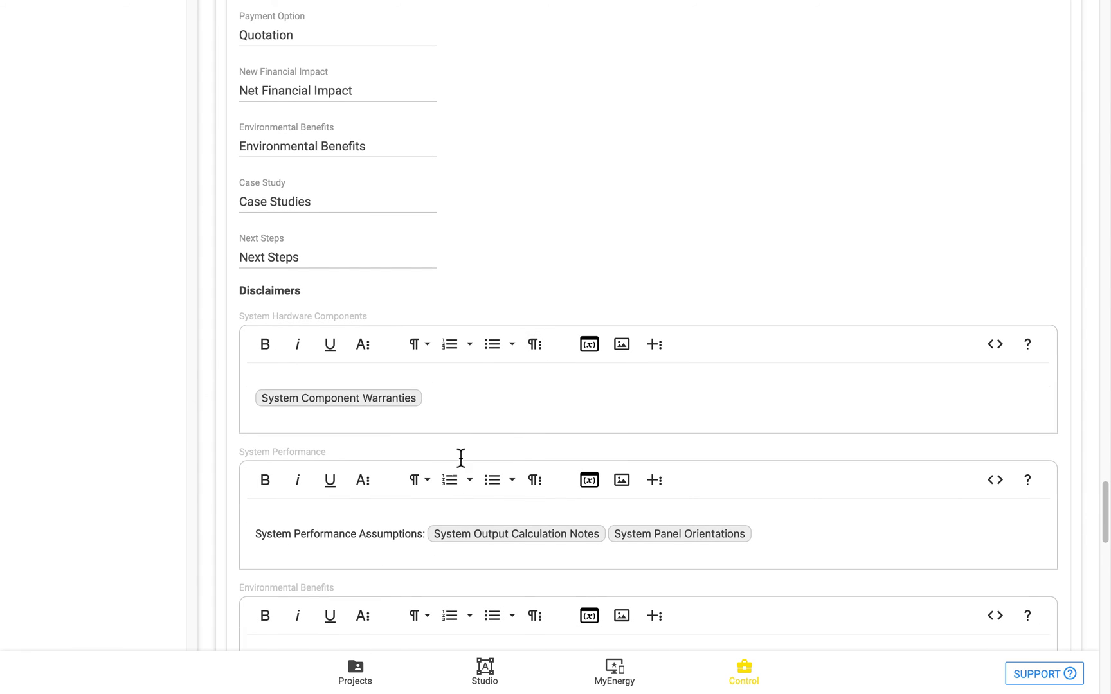
{"action": "scroll", "coordinate": [155, 398], "scroll_direction": "down", "scroll_amount": 1}
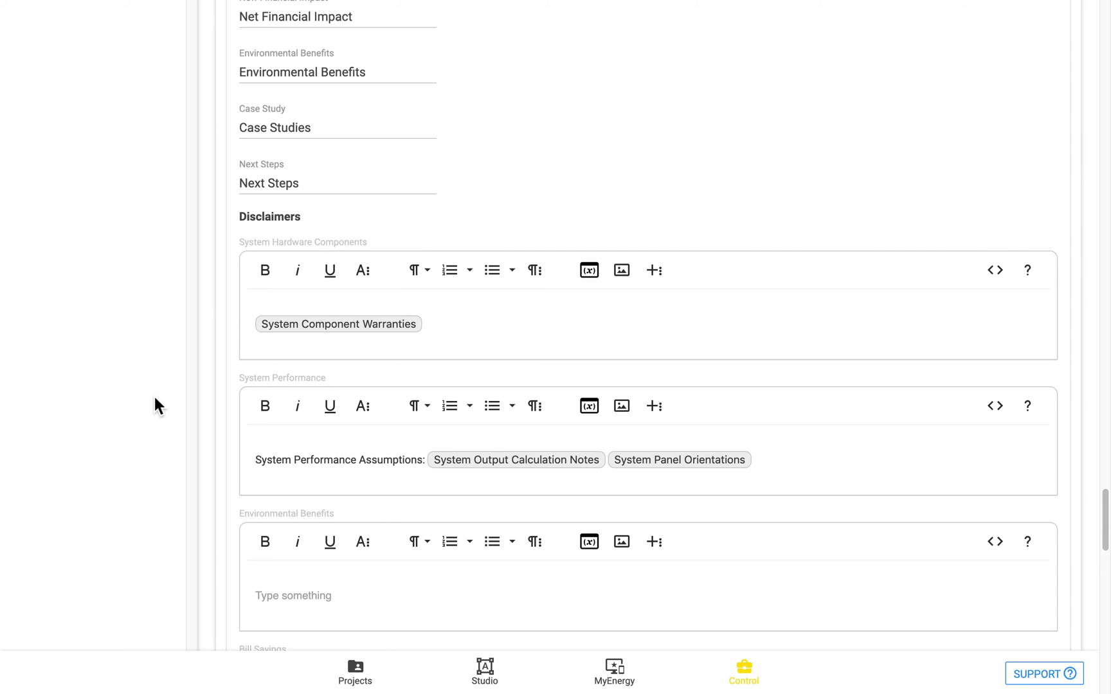
{"action": "scroll", "coordinate": [154, 396], "scroll_direction": "down", "scroll_amount": 5}
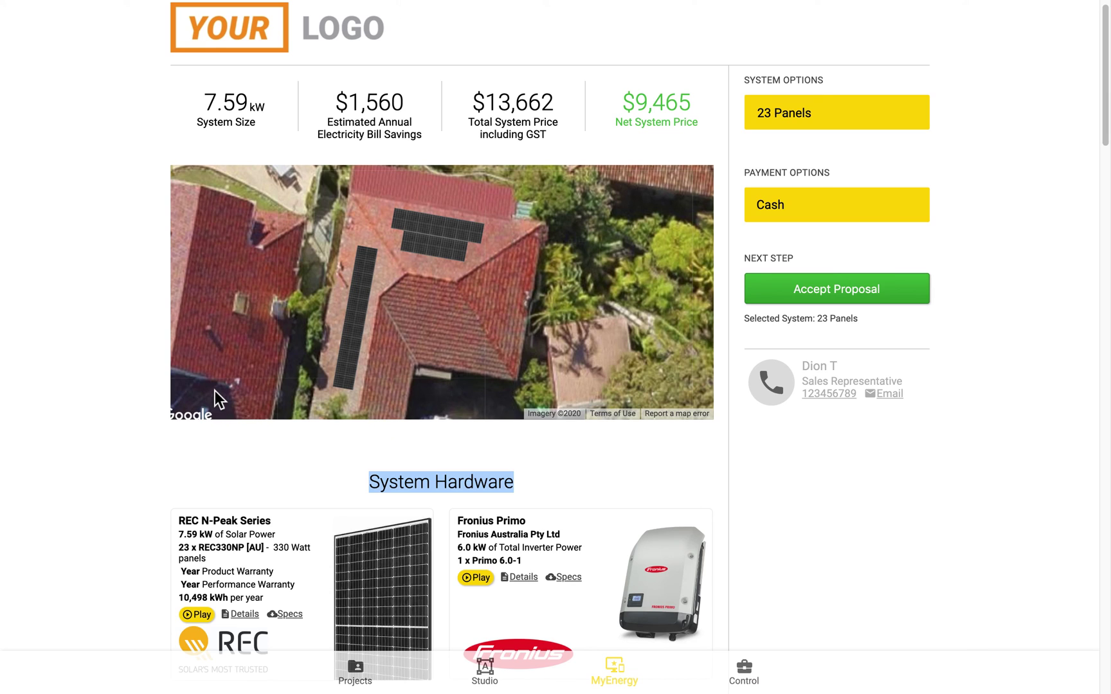
{"action": "scroll", "coordinate": [214, 388], "scroll_direction": "down", "scroll_amount": 6}
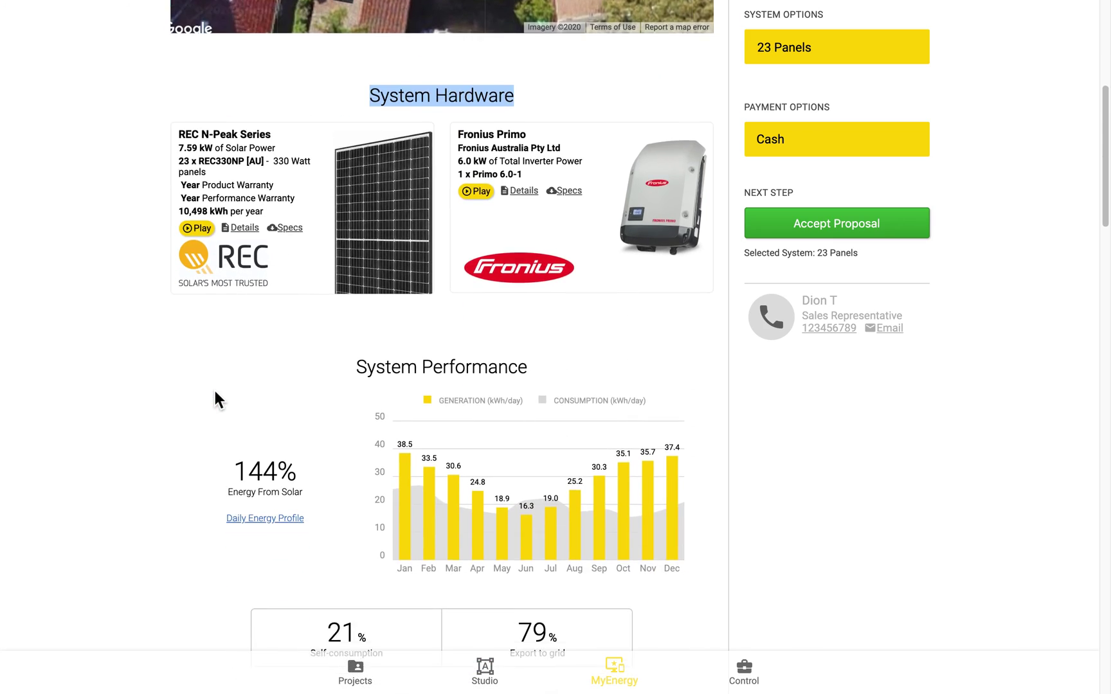
{"action": "scroll", "coordinate": [215, 392], "scroll_direction": "down", "scroll_amount": 20}
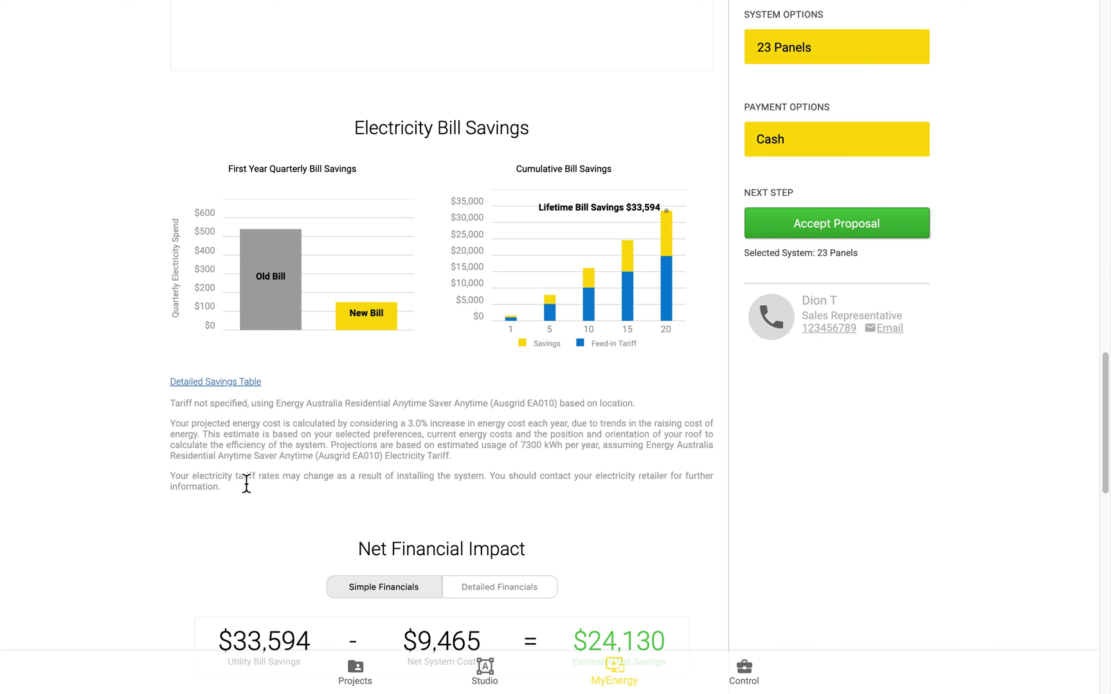
{"action": "scroll", "coordinate": [105, 530], "scroll_direction": "down", "scroll_amount": 10}
{"action": "scroll", "coordinate": [104, 526], "scroll_direction": "down", "scroll_amount": 2}
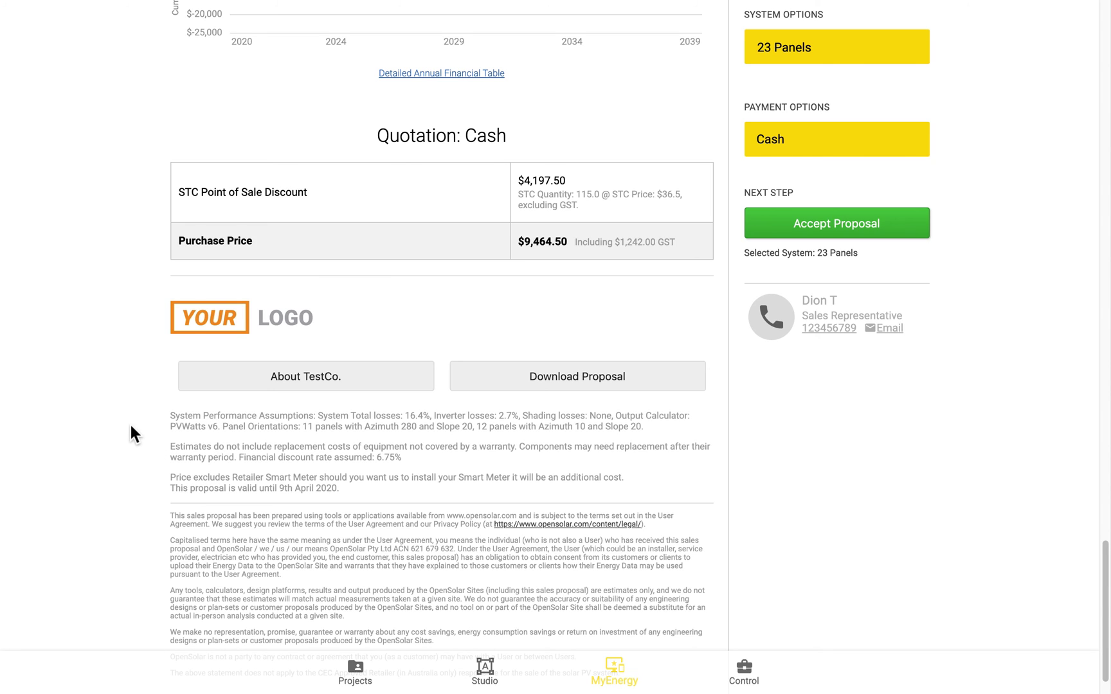
{"action": "key", "text": "alt+Left"}
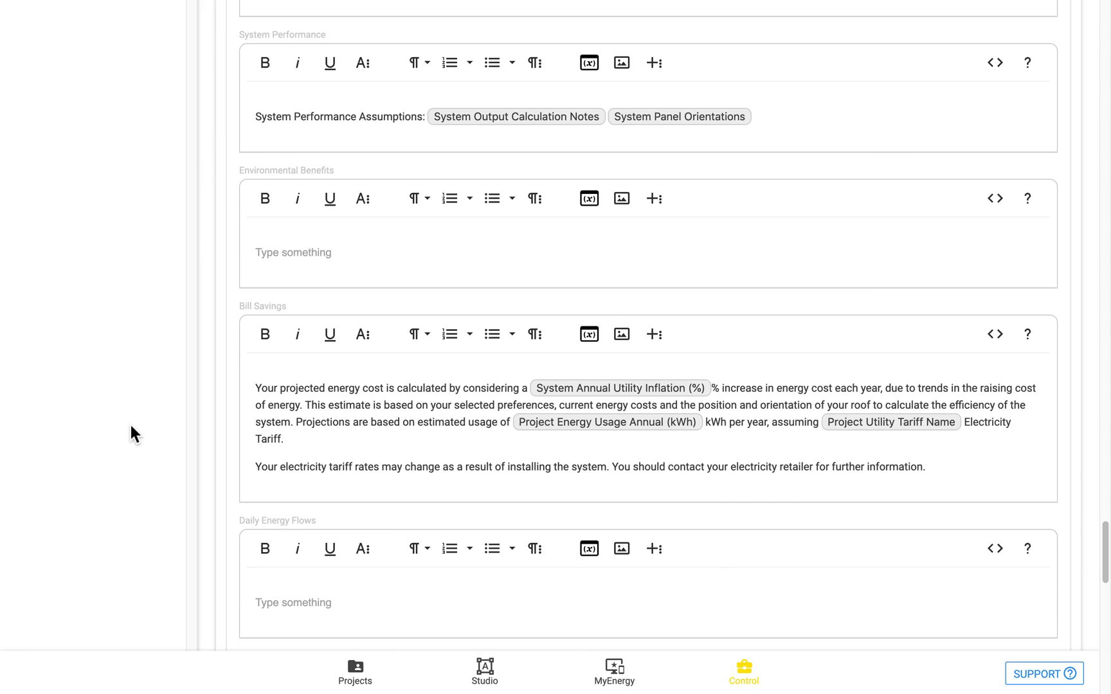
{"action": "scroll", "coordinate": [130, 426], "scroll_direction": "up", "scroll_amount": 3}
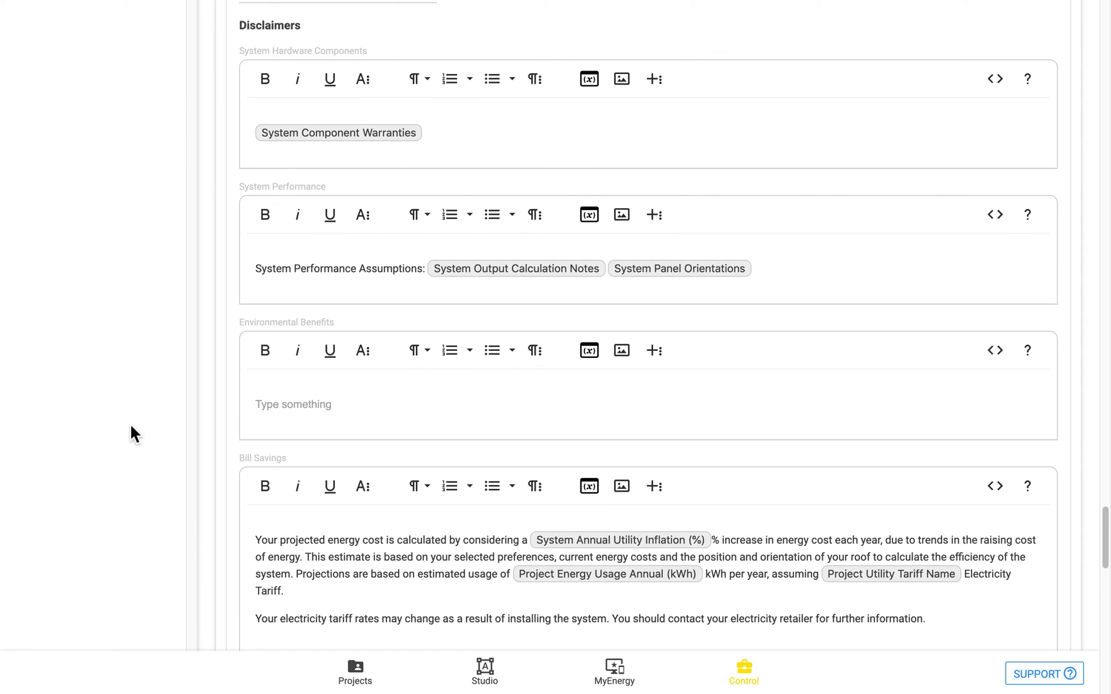
{"action": "key", "text": "alt+Right"}
{"action": "scroll", "coordinate": [130, 426], "scroll_direction": "down", "scroll_amount": 5}
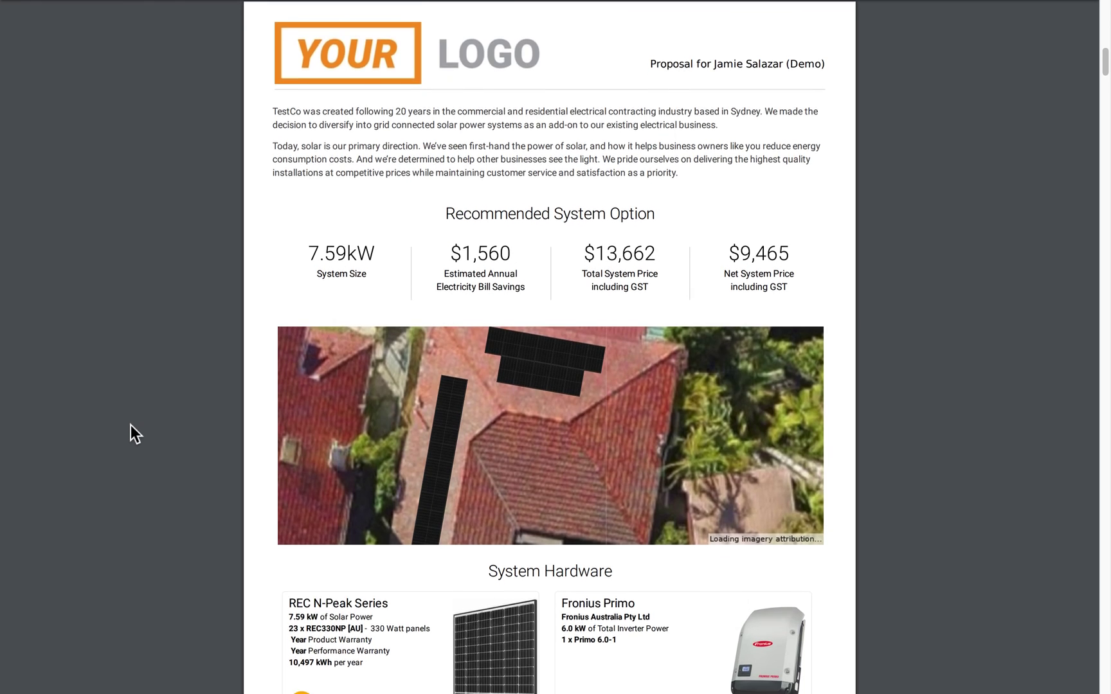
{"action": "scroll", "coordinate": [130, 425], "scroll_direction": "down", "scroll_amount": 8}
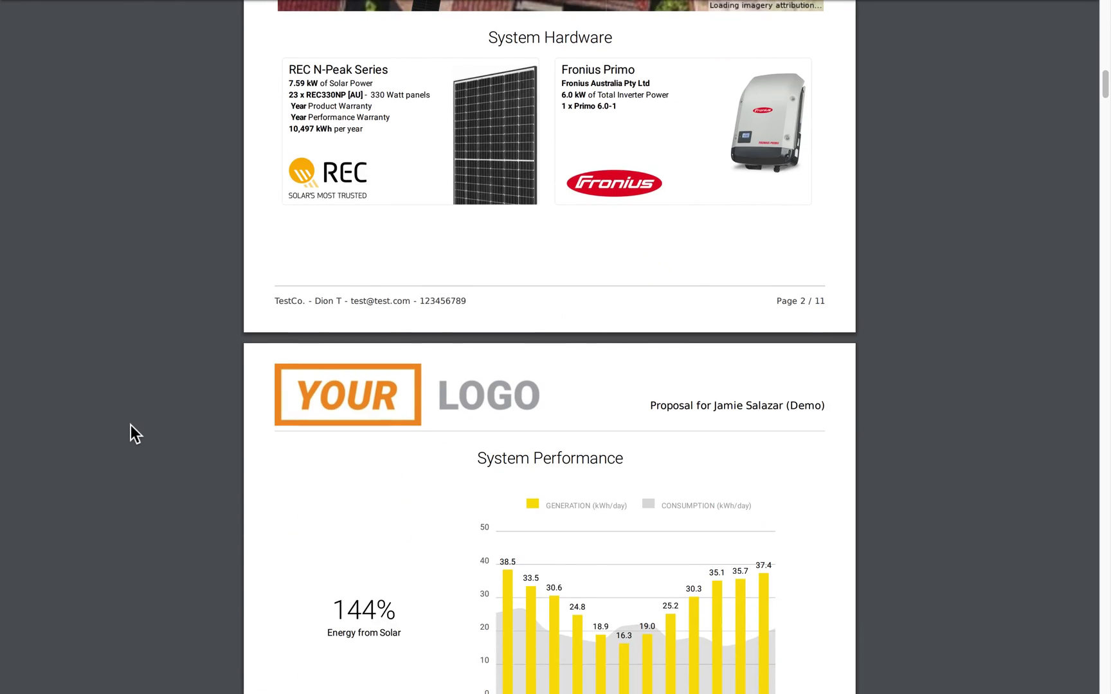
{"action": "scroll", "coordinate": [130, 426], "scroll_direction": "down", "scroll_amount": 5}
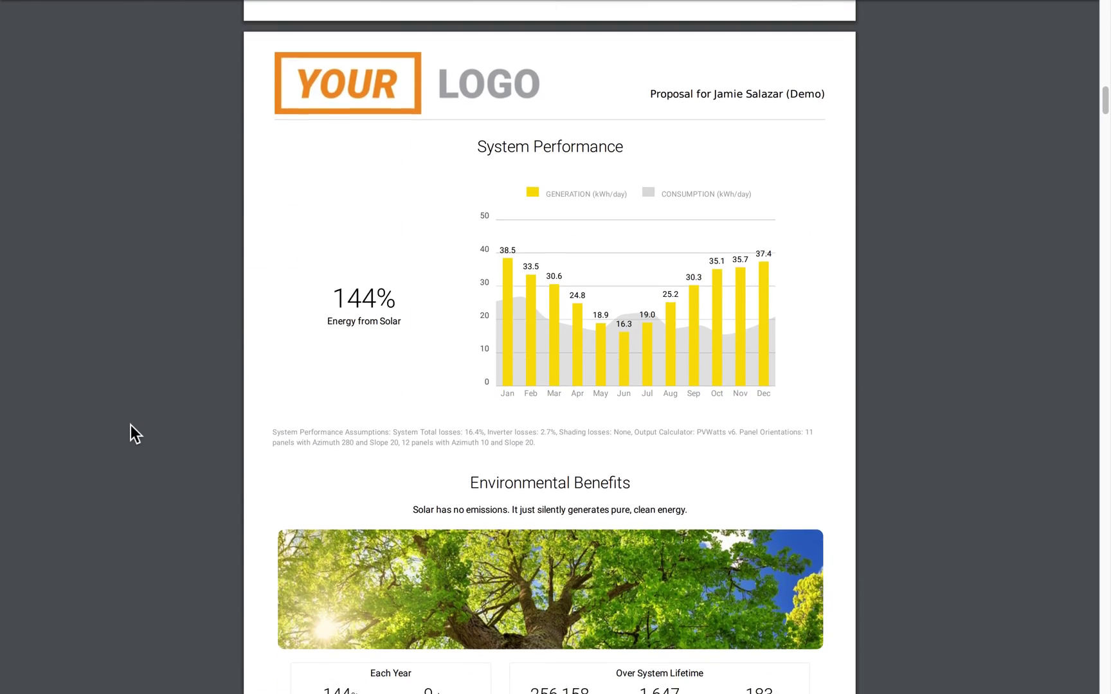
{"action": "scroll", "coordinate": [130, 434], "scroll_direction": "down", "scroll_amount": 1}
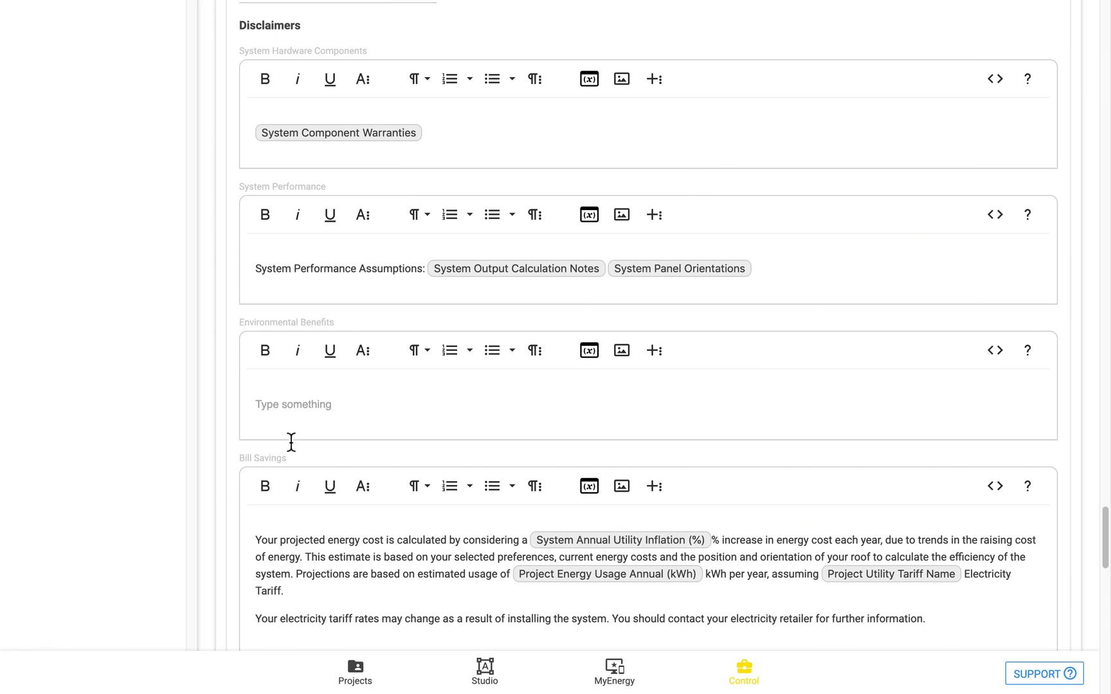
{"action": "scroll", "coordinate": [175, 508], "scroll_direction": "down", "scroll_amount": 2}
{"action": "scroll", "coordinate": [176, 503], "scroll_direction": "down", "scroll_amount": 11}
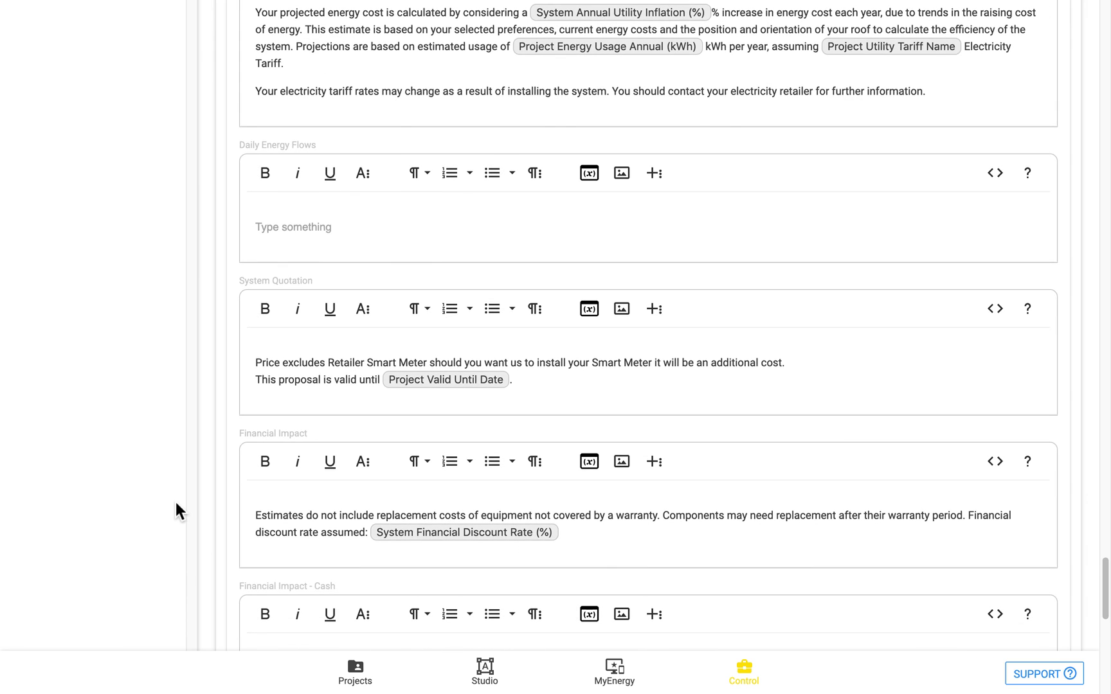
{"action": "scroll", "coordinate": [177, 503], "scroll_direction": "down", "scroll_amount": 8}
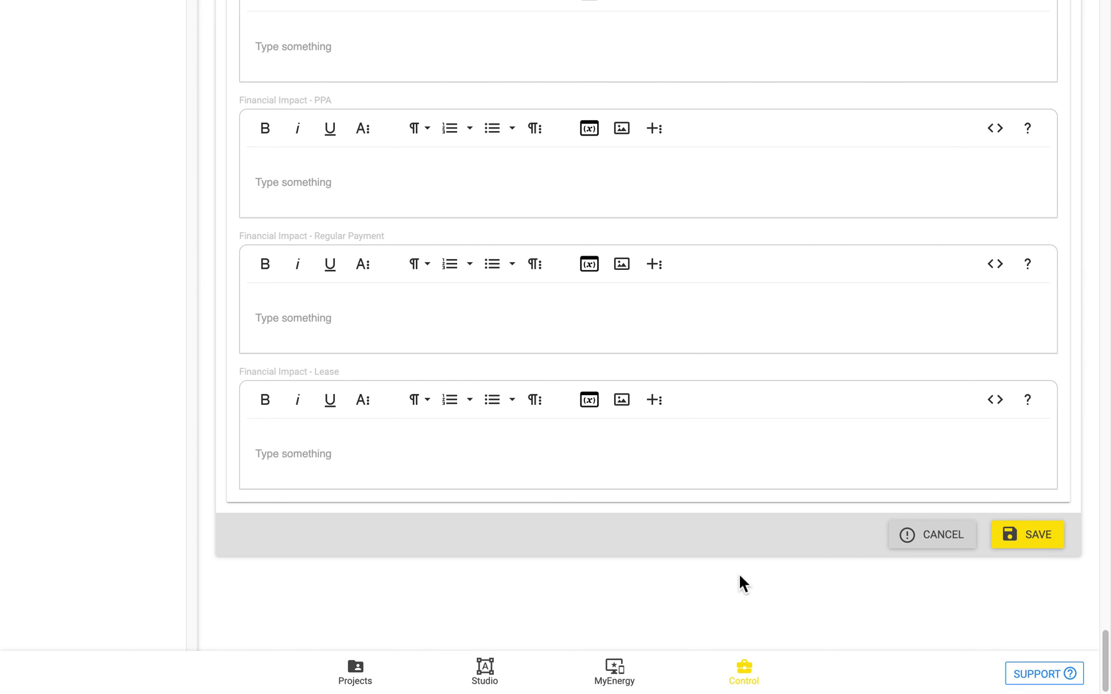
{"action": "left_click", "coordinate": [620, 681]}
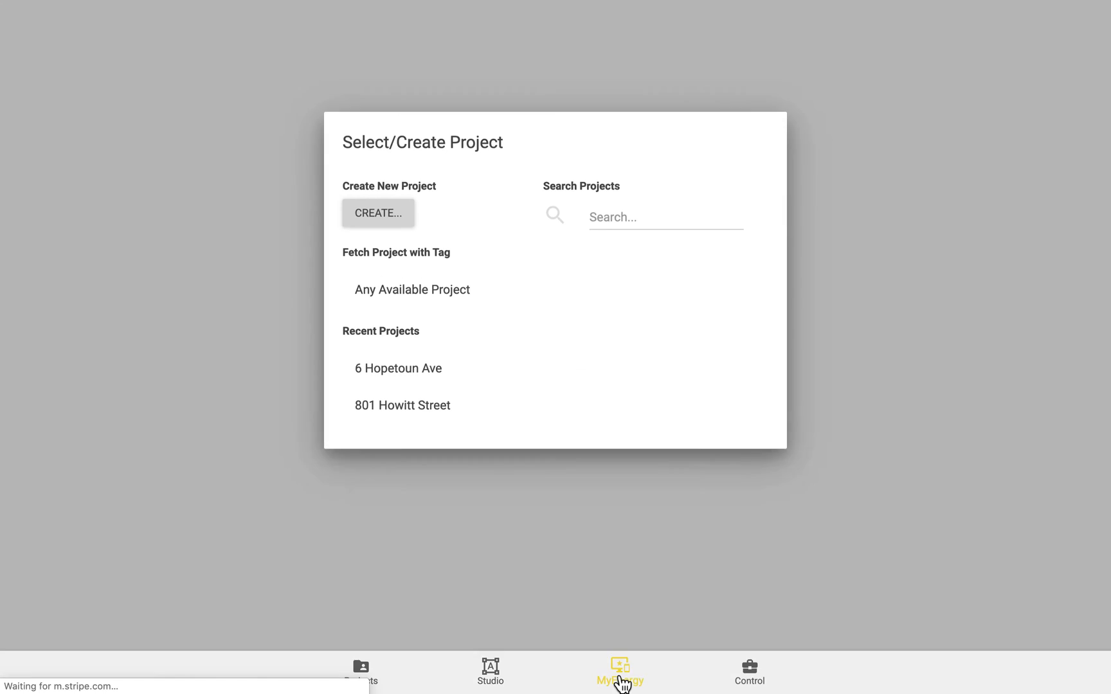
{"action": "left_click", "coordinate": [504, 405]}
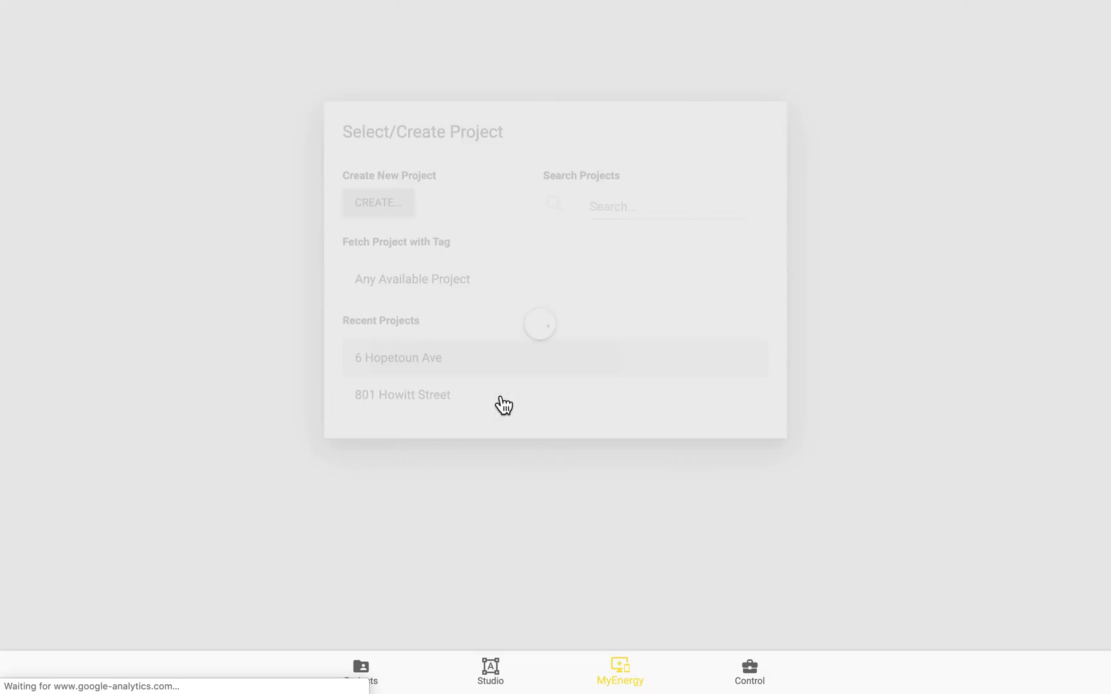